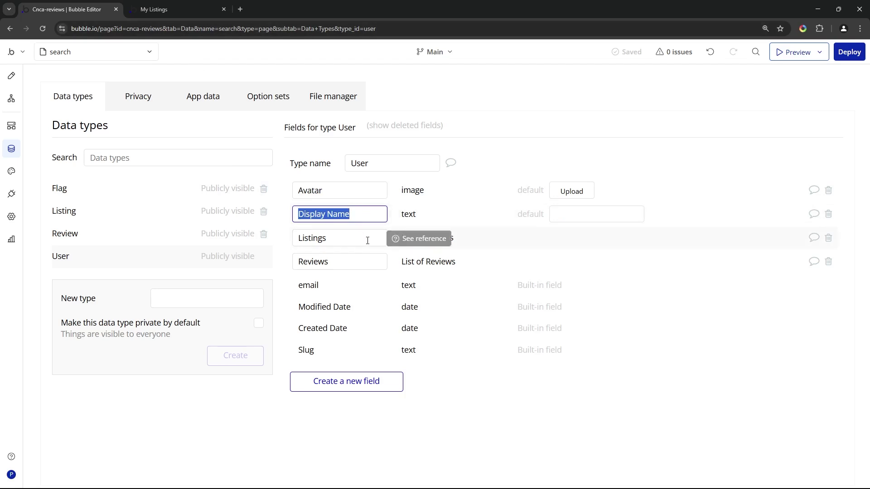
# Step: Examine the User type's Listings field and the list option for new fields, without creating a field
pyautogui.moveTo(369, 237); pyautogui.dragTo(288, 248)
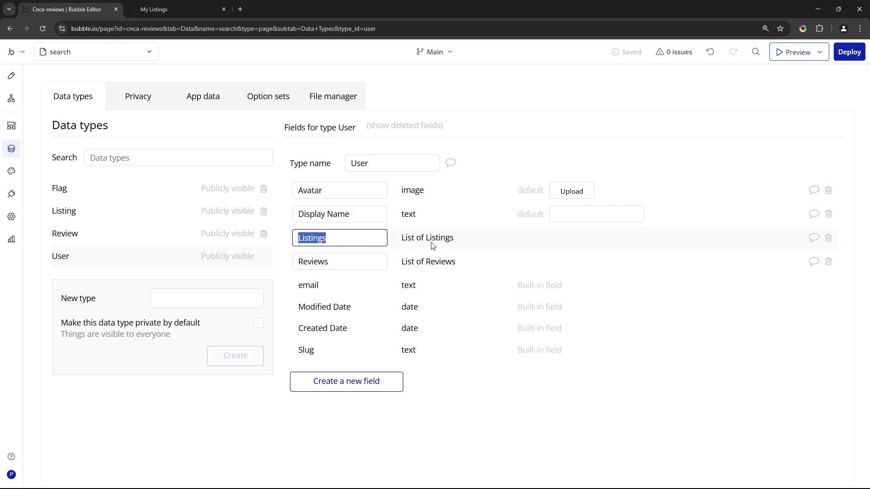
pyautogui.click(349, 383)
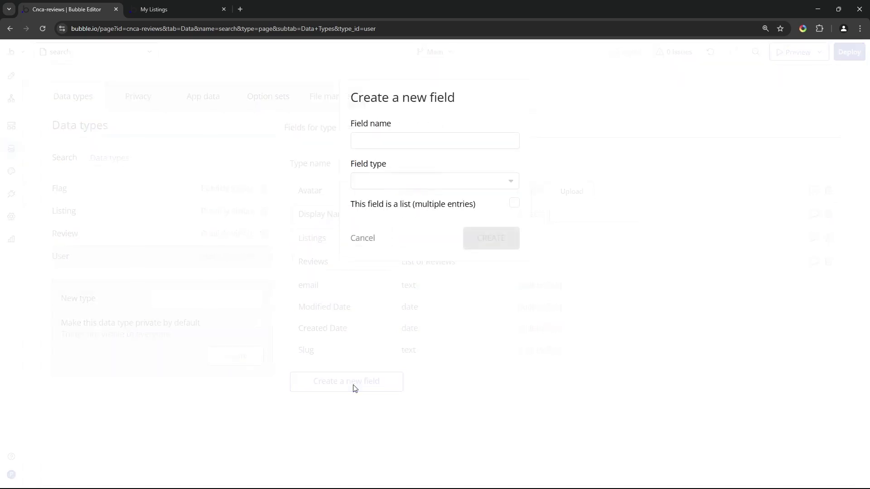
pyautogui.click(515, 204)
pyautogui.click(360, 241)
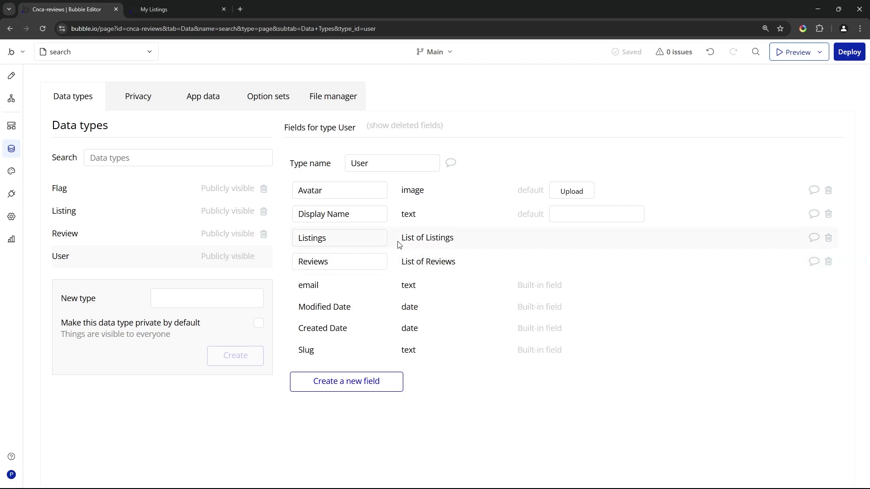
pyautogui.moveTo(350, 160); pyautogui.dragTo(380, 161)
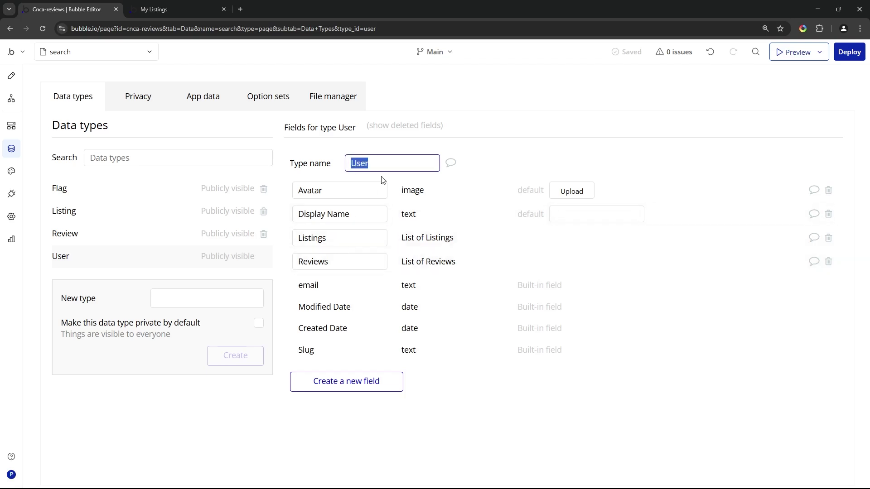
pyautogui.click(384, 242)
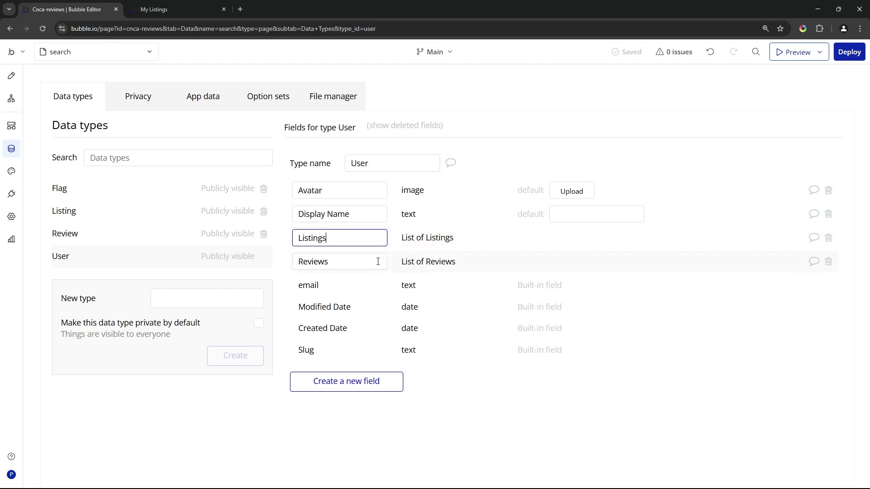
# Step: Open the Listing data type and review its Average Rating, Description, Featured Photo and Review Count fields
pyautogui.click(98, 212)
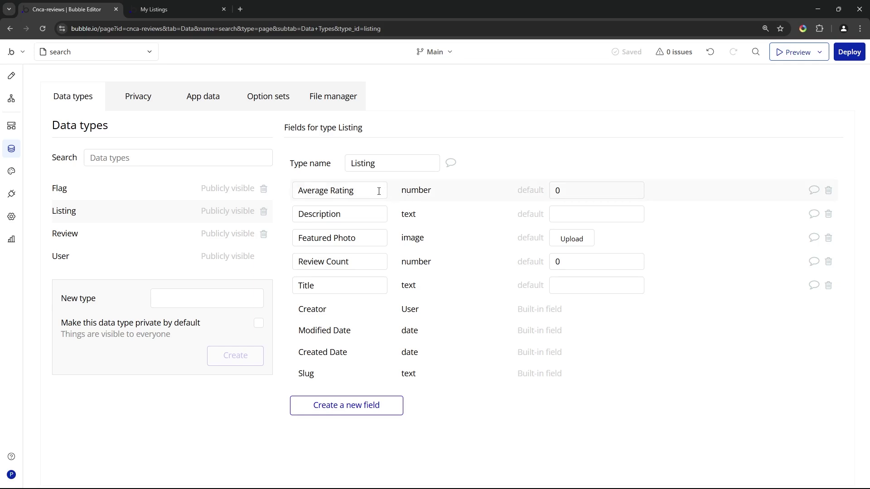
pyautogui.moveTo(378, 191); pyautogui.dragTo(277, 206)
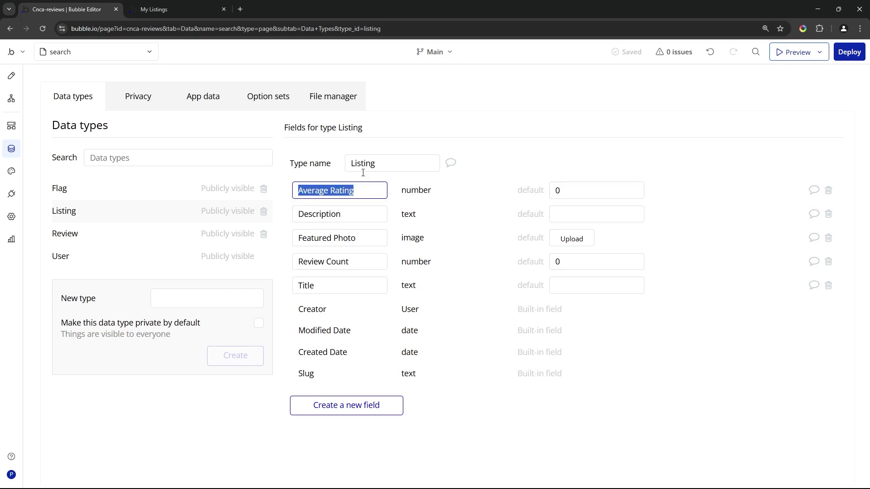
pyautogui.click(328, 198)
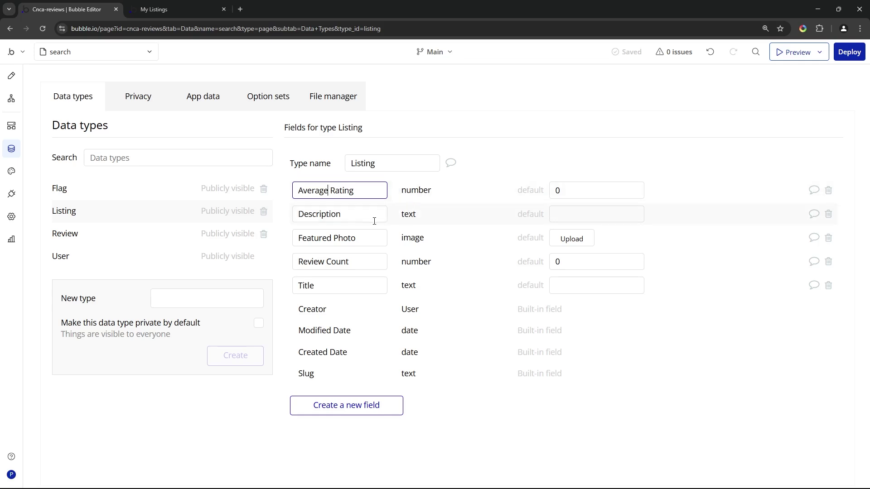
pyautogui.moveTo(374, 221); pyautogui.dragTo(292, 220)
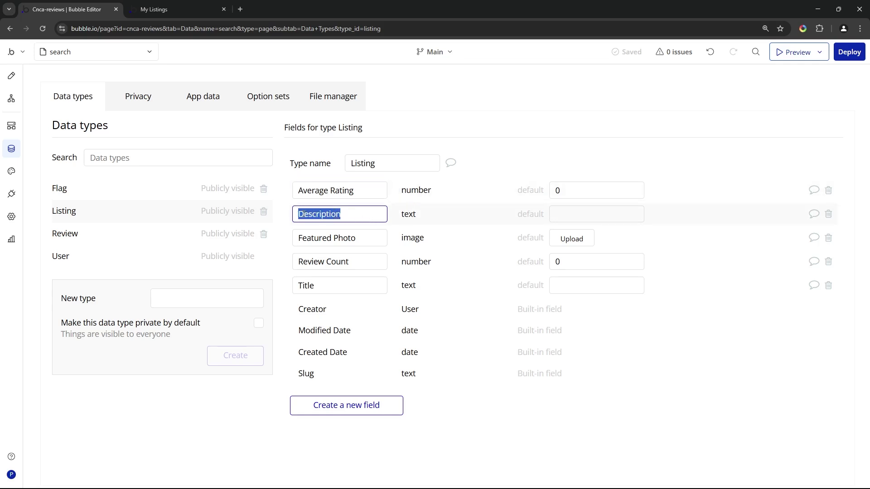
pyautogui.moveTo(376, 239); pyautogui.dragTo(307, 243)
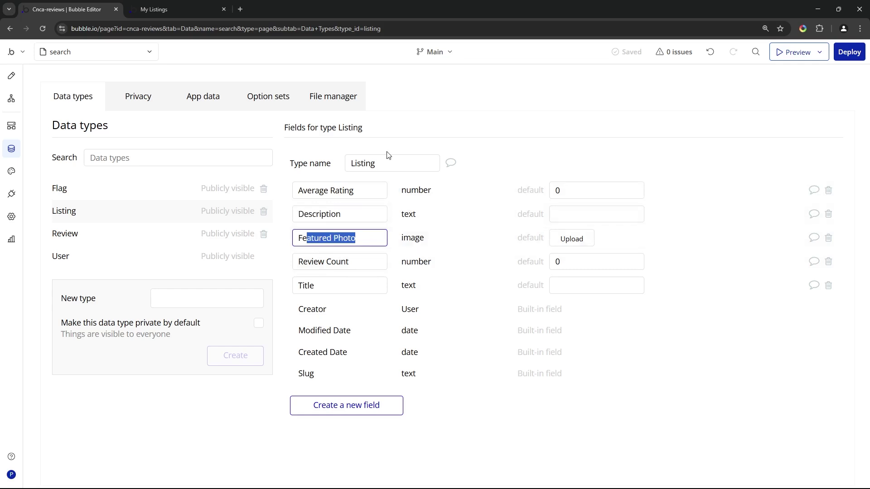
pyautogui.moveTo(315, 191); pyautogui.dragTo(355, 191)
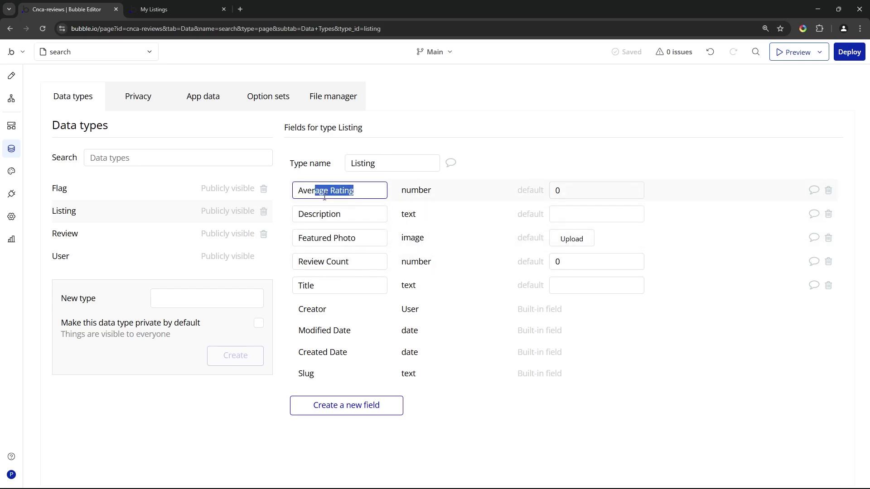
pyautogui.moveTo(313, 262); pyautogui.dragTo(350, 262)
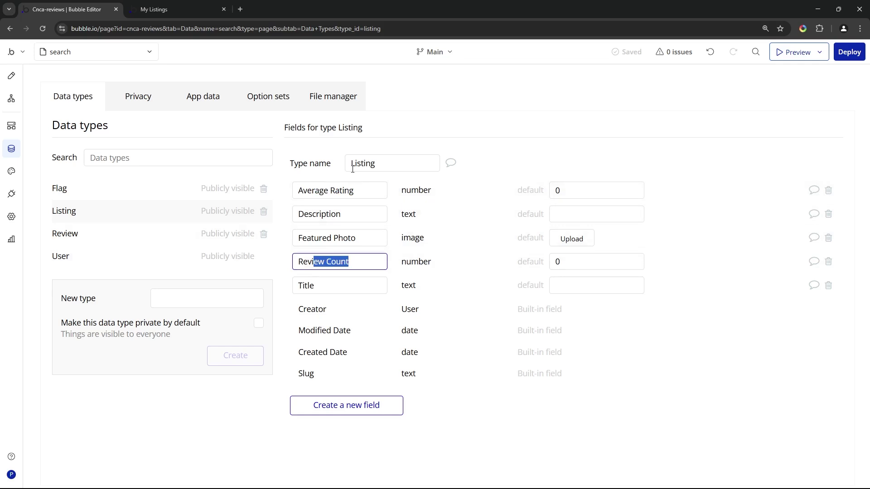
# Step: Switch to the My Listings preview and examine the Holiday Mug's average rating and review count
pyautogui.click(159, 9)
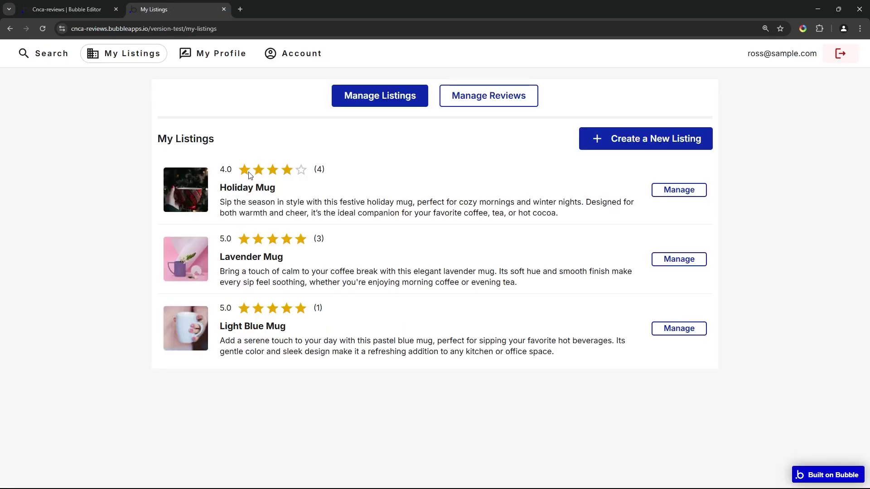
pyautogui.moveTo(224, 170); pyautogui.dragTo(231, 173)
pyautogui.moveTo(313, 171); pyautogui.dragTo(325, 171)
pyautogui.click(330, 176)
pyautogui.moveTo(239, 175); pyautogui.dragTo(218, 177)
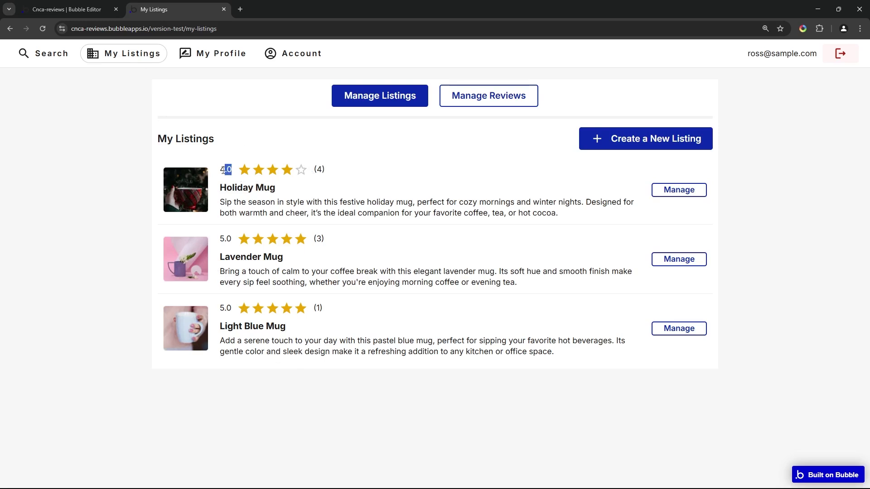
pyautogui.click(323, 168)
# Step: Return to the Bubble editor and review the Listing type's Review Count, Average Rating and Title fields
pyautogui.hotkey('ctrl', 'Tab')
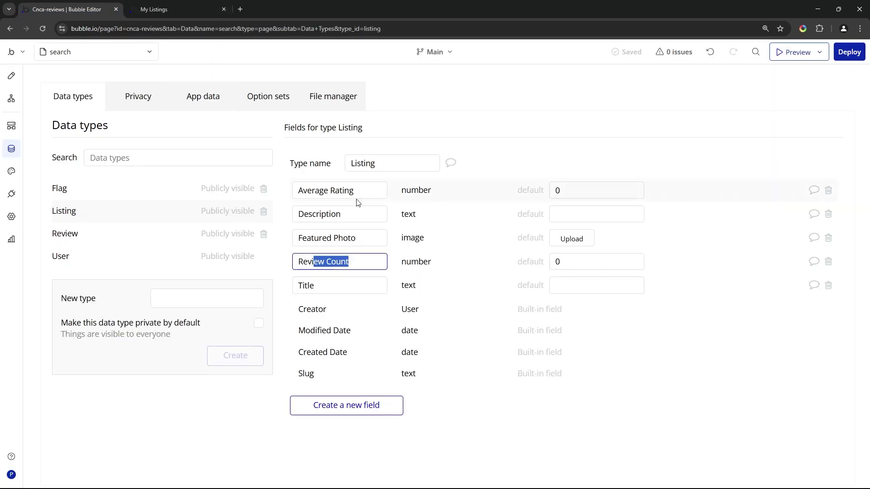
pyautogui.click(303, 265)
pyautogui.moveTo(299, 265); pyautogui.dragTo(356, 262)
pyautogui.moveTo(307, 190); pyautogui.dragTo(369, 186)
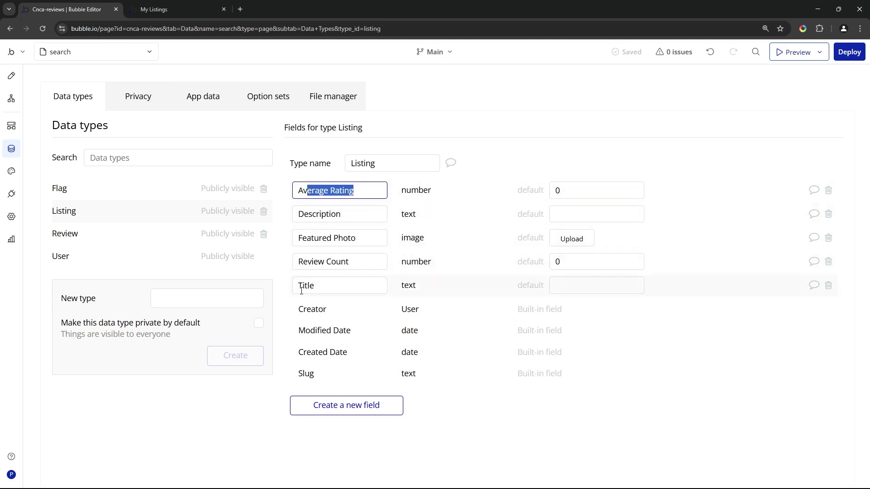
pyautogui.moveTo(303, 285); pyautogui.dragTo(316, 284)
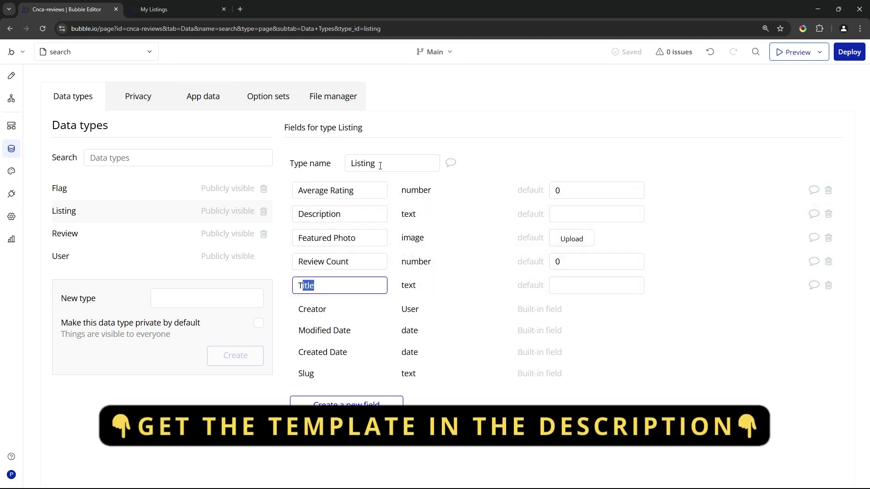
# Step: Open the Review data type and compare its Comment field with the review comments on the Holiday Mug preview page
pyautogui.click(95, 245)
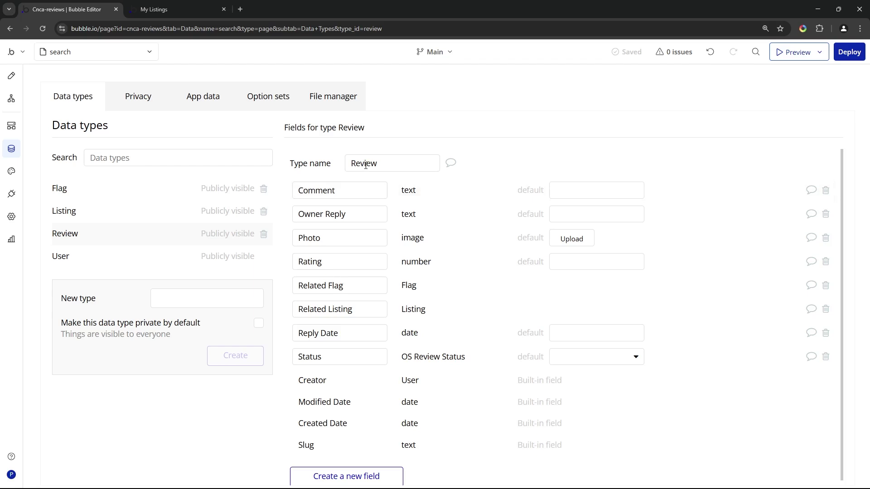
pyautogui.moveTo(360, 190); pyautogui.dragTo(292, 194)
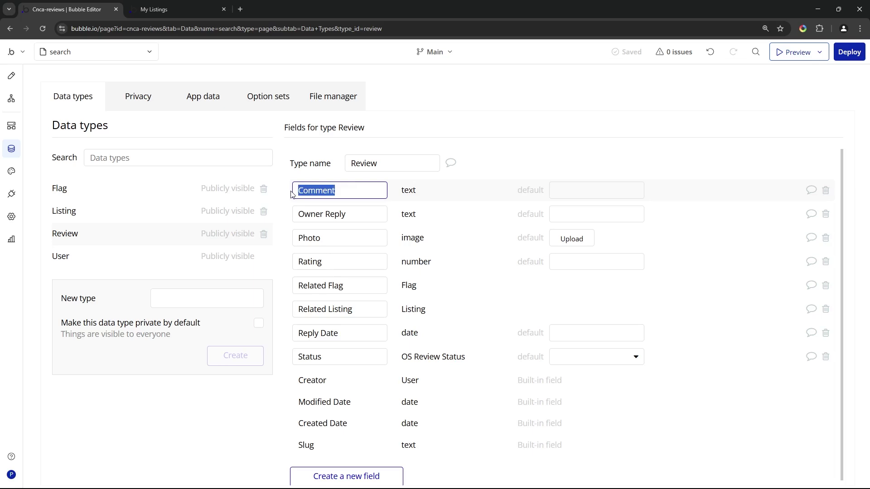
pyautogui.click(159, 7)
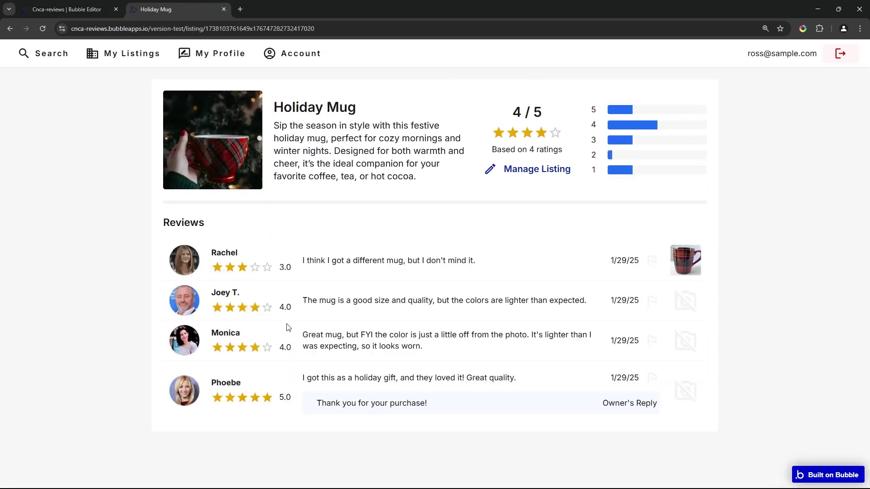
pyautogui.moveTo(304, 260); pyautogui.dragTo(471, 260)
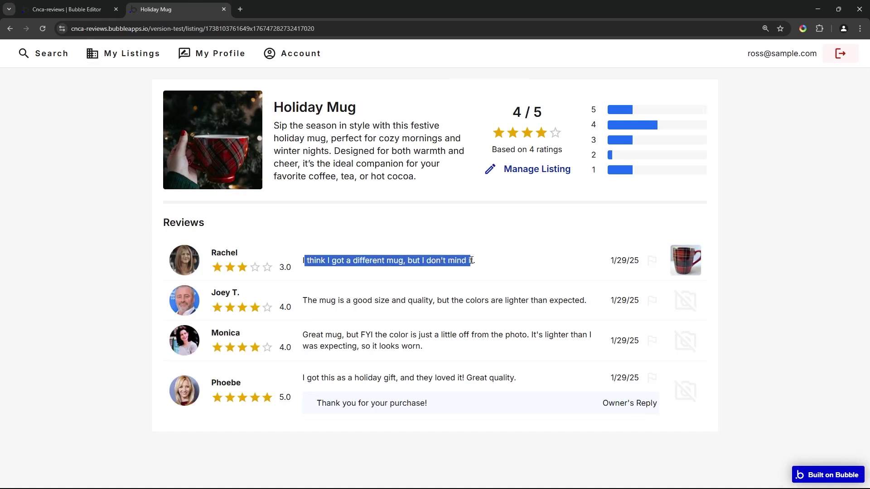
pyautogui.moveTo(327, 301); pyautogui.dragTo(485, 301)
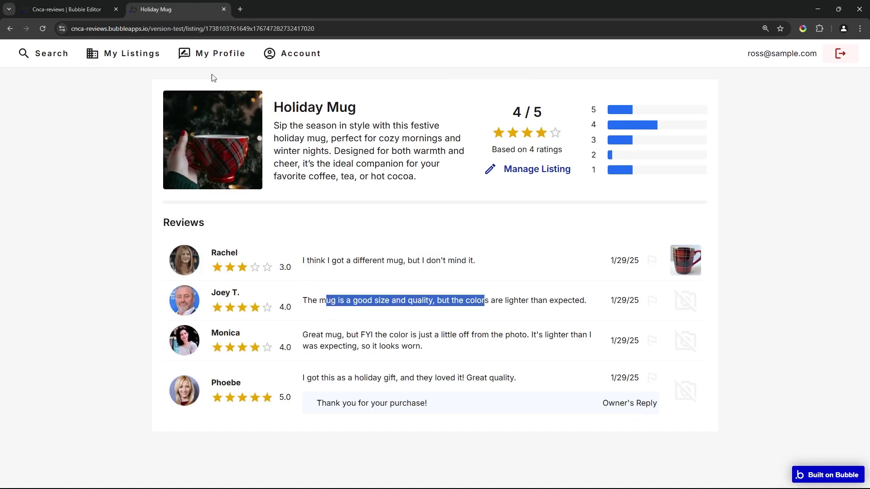
# Step: Compare the Review type's Owner Reply field in the editor with the owner's reply to a comment on the Holiday Mug page
pyautogui.click(66, 9)
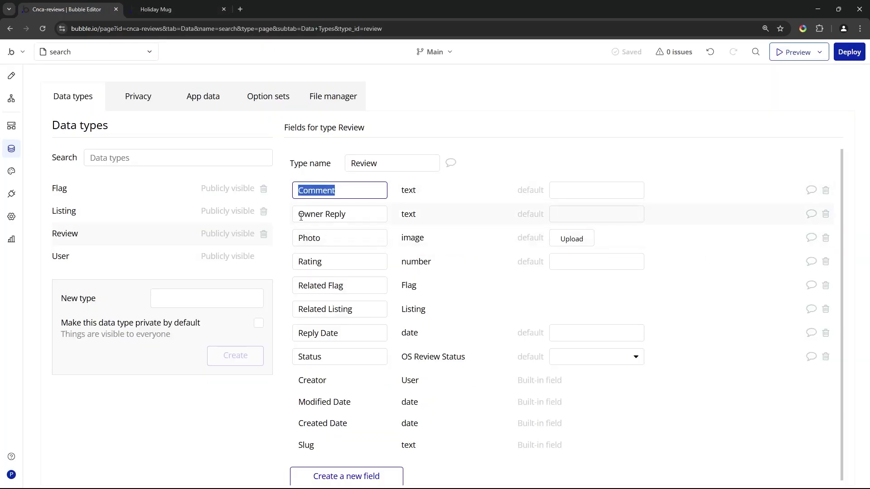
pyautogui.moveTo(301, 216); pyautogui.dragTo(355, 214)
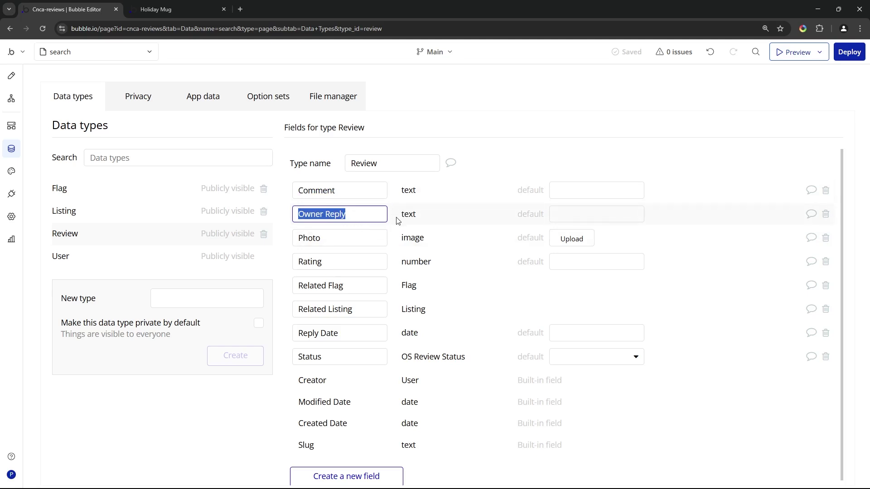
pyautogui.hotkey('ctrl', 'Tab')
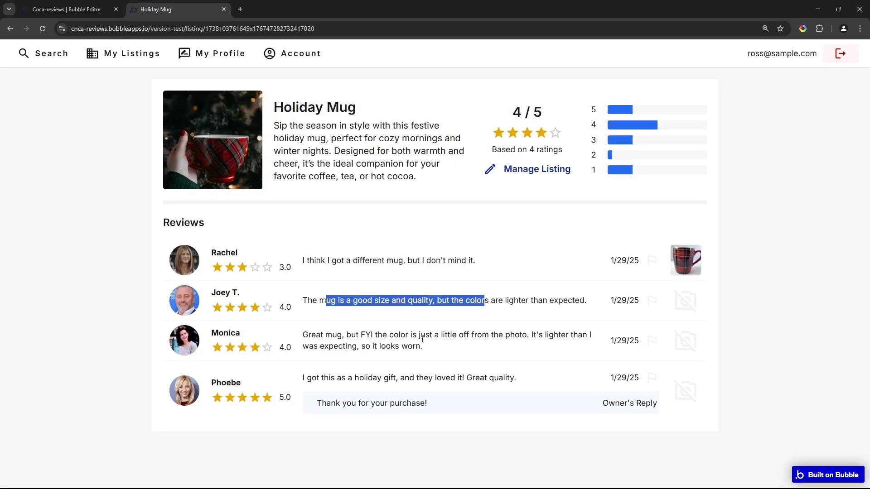
pyautogui.click(340, 405)
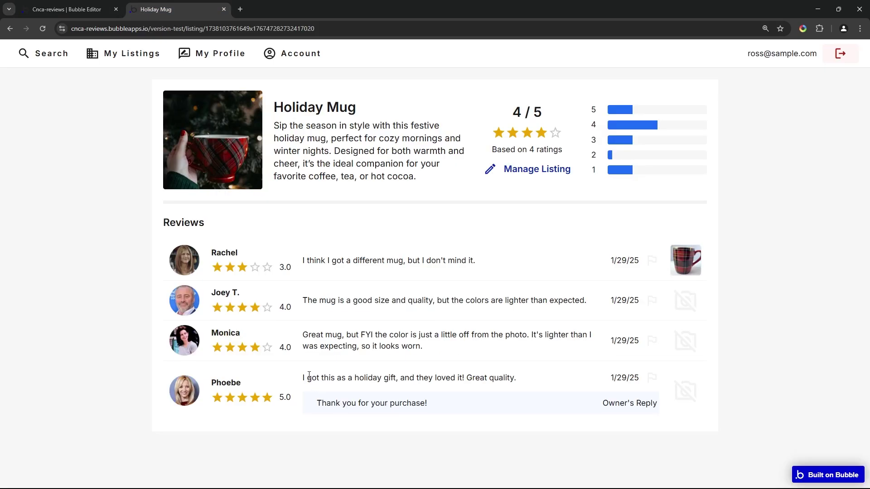
pyautogui.moveTo(304, 378); pyautogui.dragTo(428, 378)
pyautogui.moveTo(324, 410); pyautogui.dragTo(392, 412)
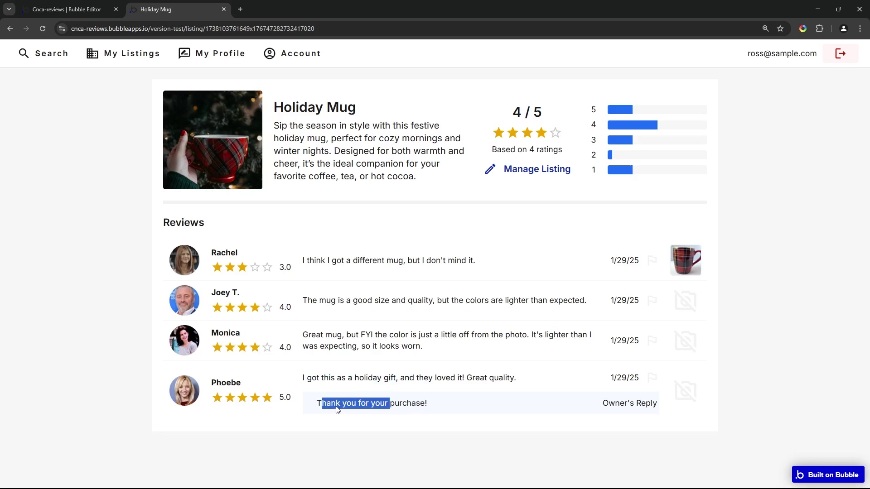
pyautogui.click(396, 406)
# Step: Compare the Review type's Photo field in the editor with the review photos on the Holiday Mug page
pyautogui.click(99, 3)
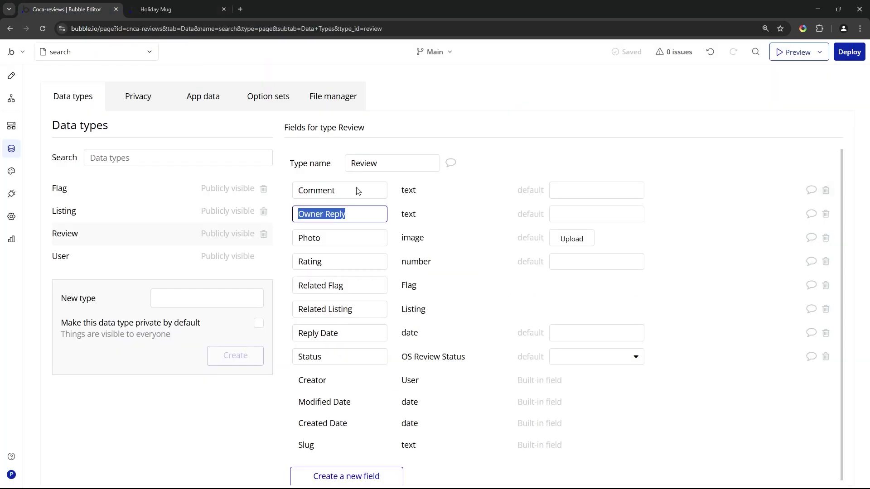
pyautogui.click(337, 222)
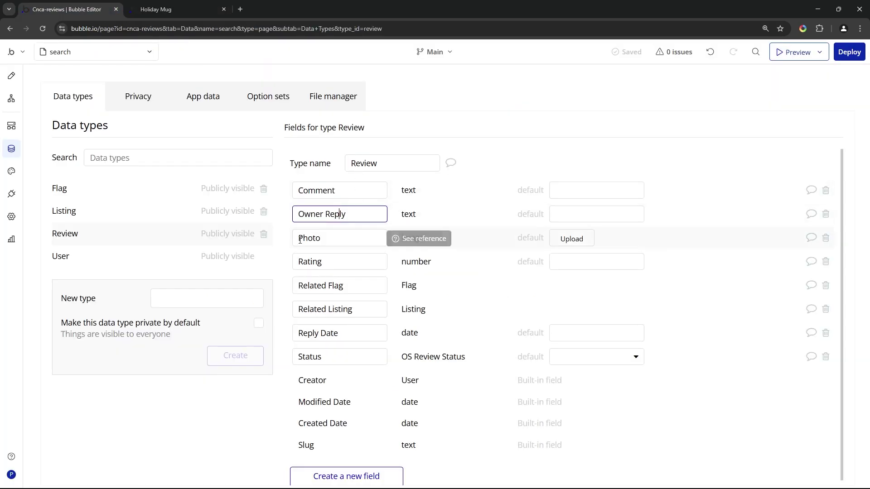
pyautogui.doubleClick(320, 244)
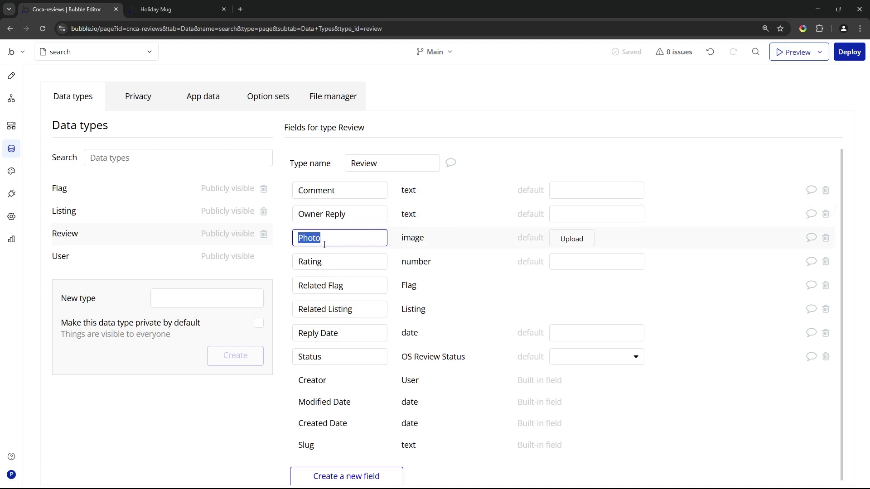
pyautogui.click(172, 9)
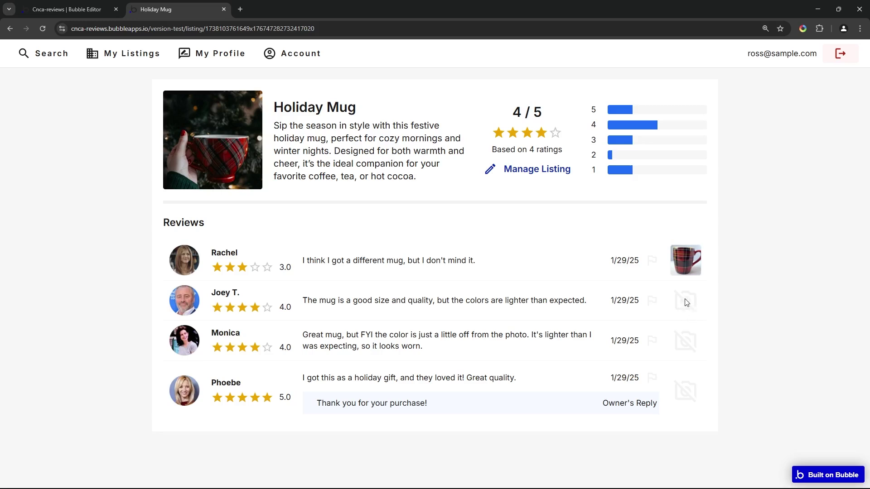
# Step: Compare the Review type's Rating field in the editor with the ratings on the Holiday Mug page
pyautogui.click(68, 9)
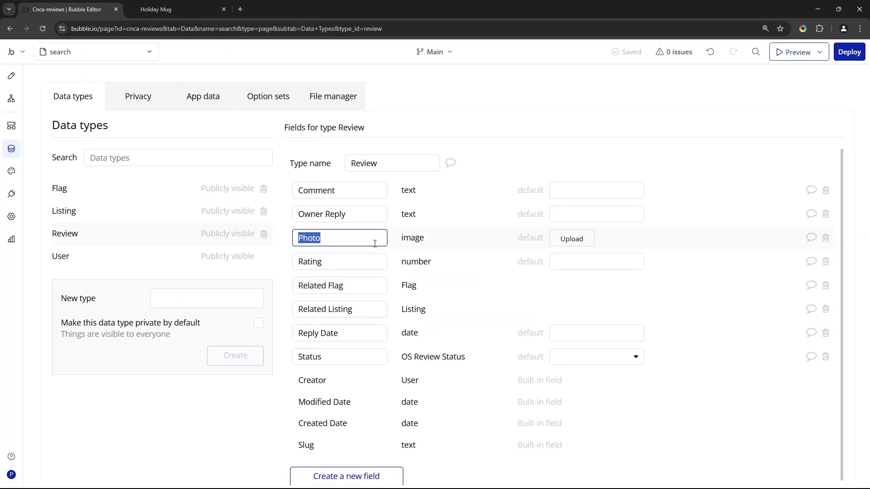
pyautogui.click(339, 263)
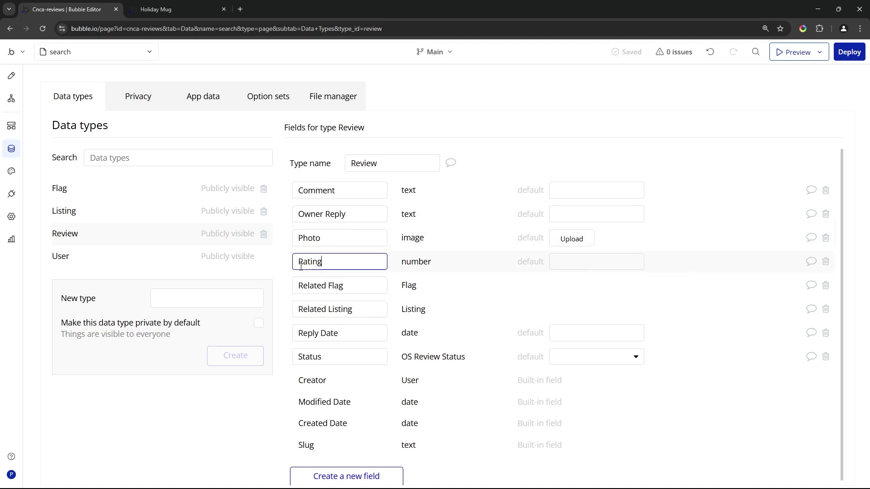
pyautogui.moveTo(299, 262); pyautogui.dragTo(325, 265)
pyautogui.click(146, 6)
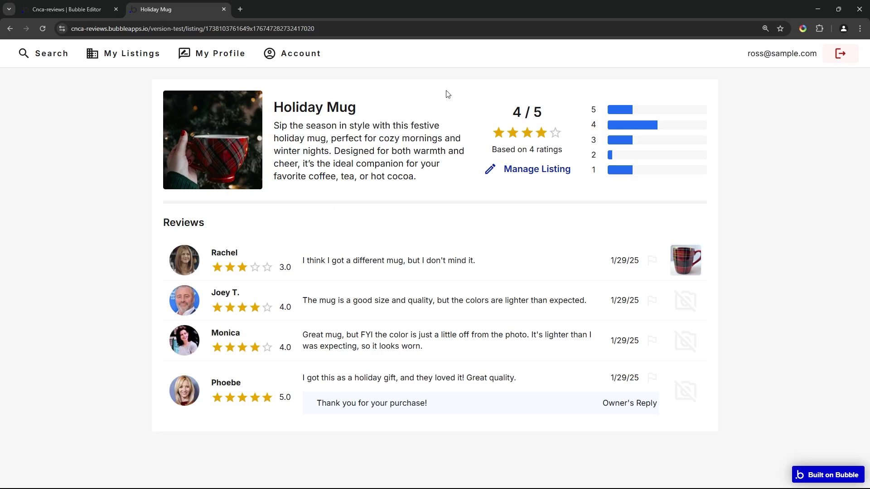
pyautogui.click(93, 5)
pyautogui.click(307, 256)
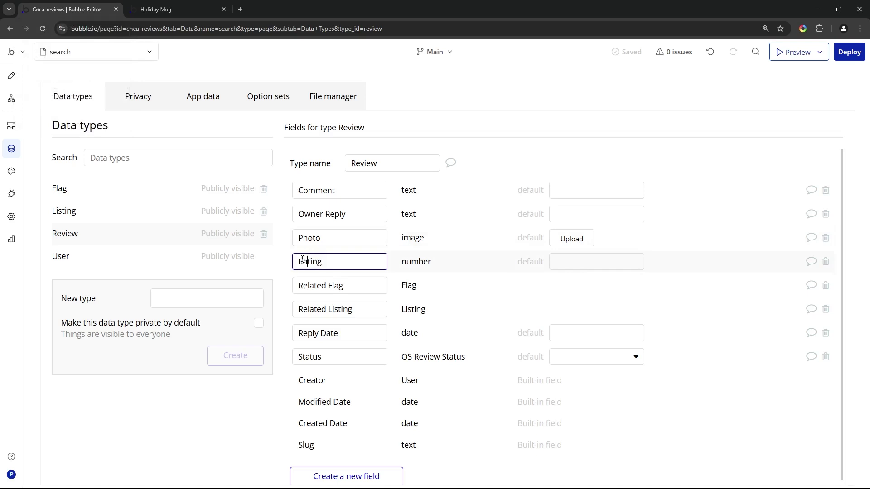
# Step: Examine the Rating, Related Flag and Related Listing fields of the Review data type
pyautogui.moveTo(299, 261); pyautogui.dragTo(322, 262)
pyautogui.moveTo(299, 286); pyautogui.dragTo(359, 287)
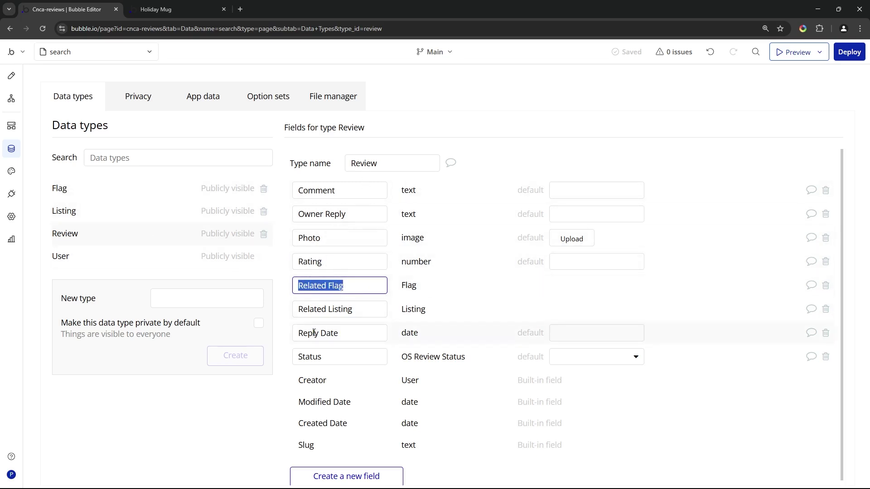
pyautogui.moveTo(299, 311); pyautogui.dragTo(360, 310)
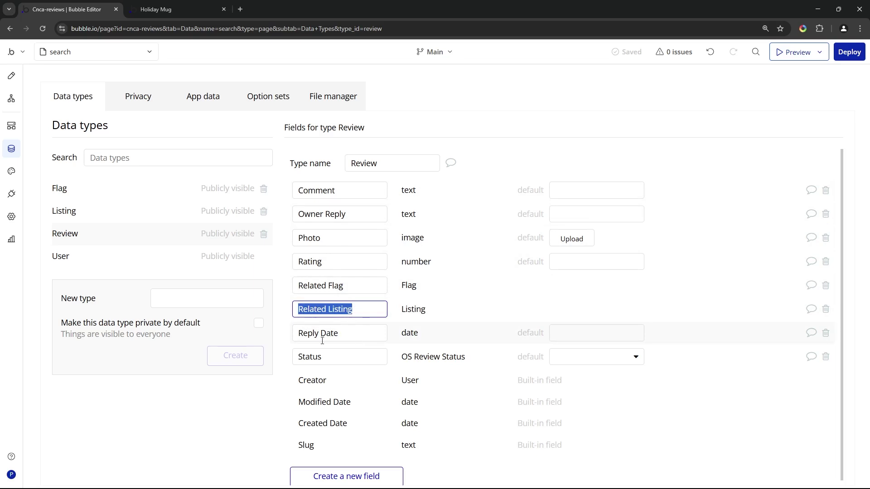
# Step: Compare the Review type's Reply Date and Owner Reply fields with the owner's reply on the Holiday Mug page, and return to the editor
pyautogui.moveTo(299, 335); pyautogui.dragTo(339, 334)
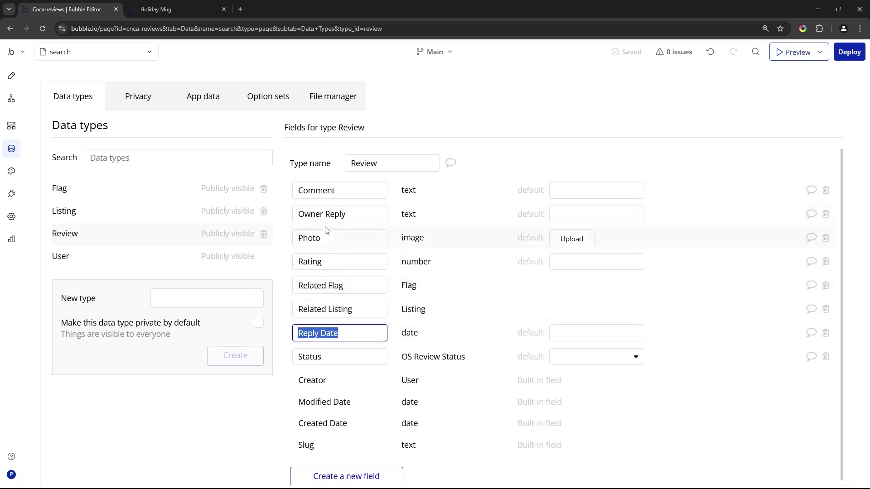
pyautogui.doubleClick(334, 214)
pyautogui.hotkey('ctrl', 'Tab')
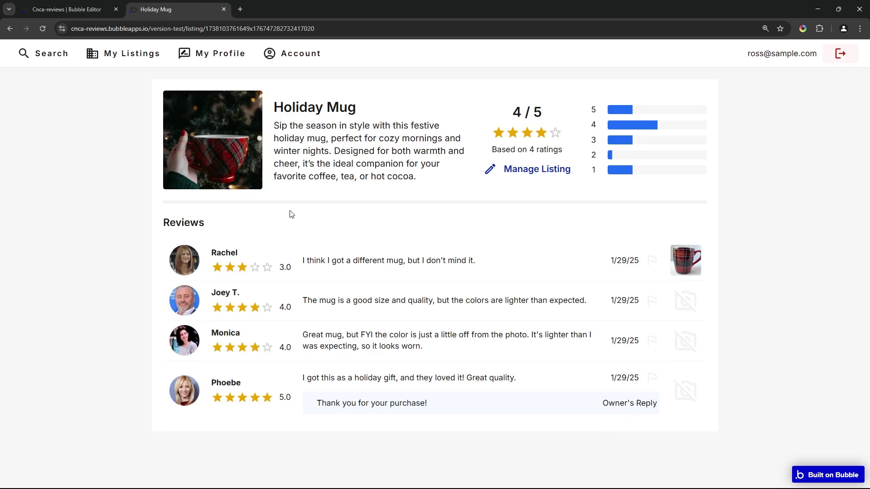
pyautogui.click(96, 4)
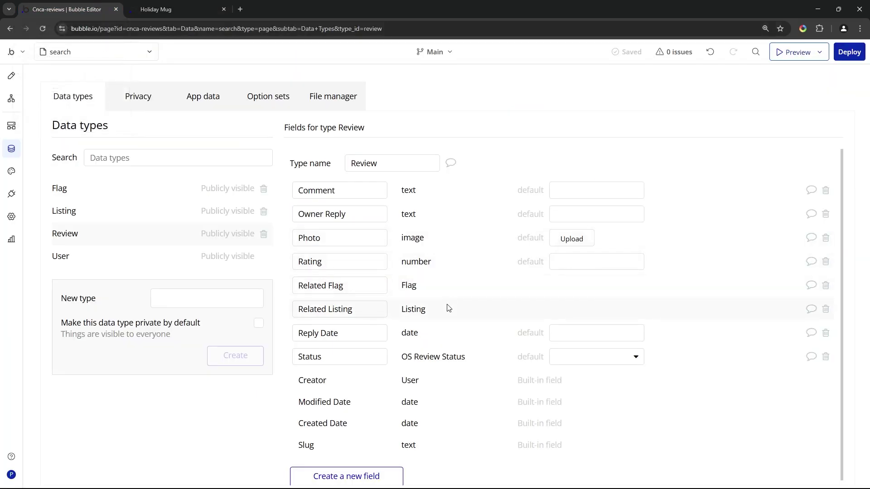
# Step: Examine the Review type's Status field and the Flagged, Published and Published with Reply options of the OS Review Status option set
pyautogui.doubleClick(363, 358)
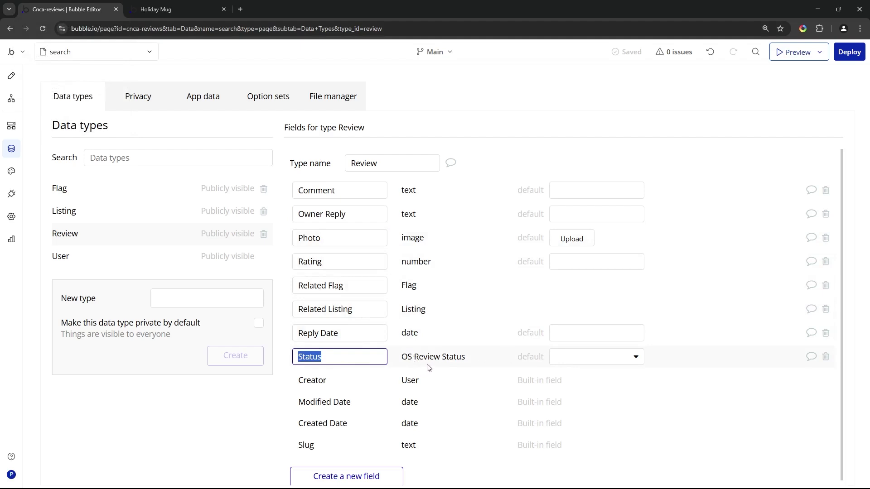
pyautogui.click(267, 107)
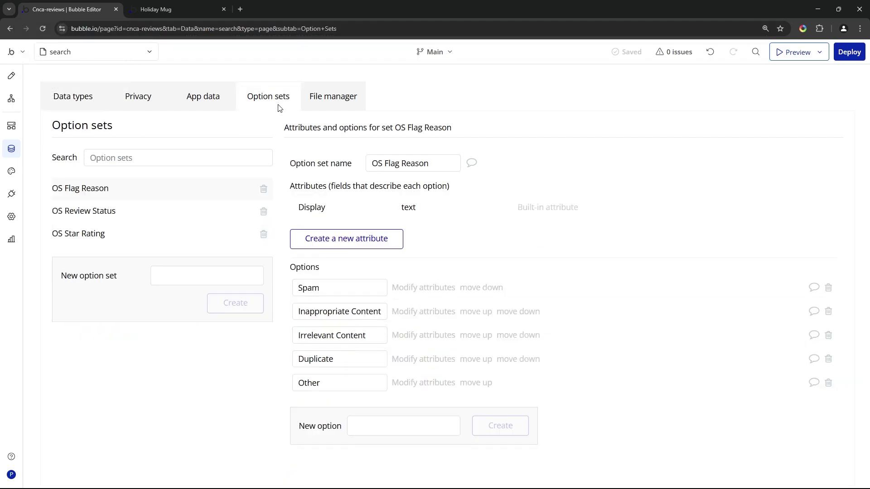
pyautogui.click(117, 218)
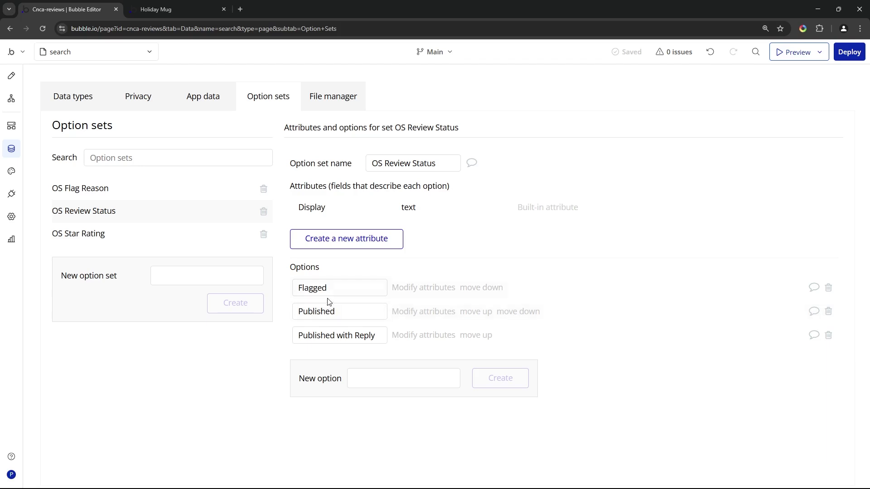
pyautogui.moveTo(331, 295)
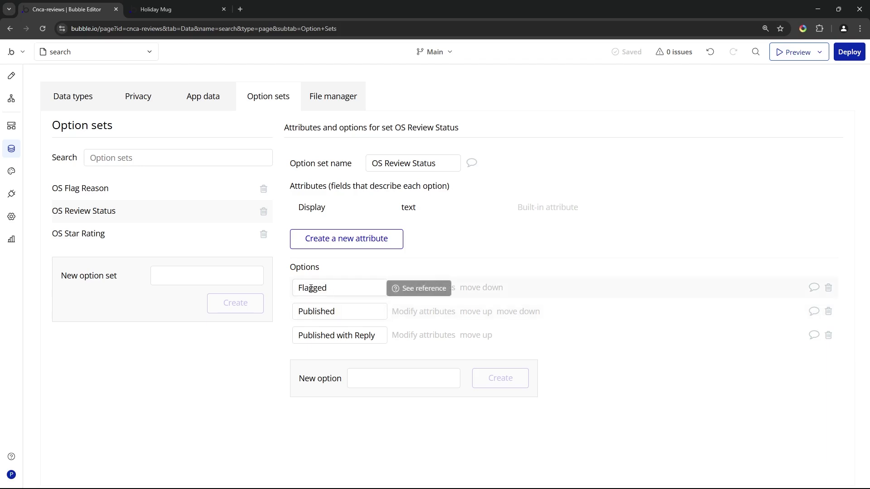
pyautogui.moveTo(299, 288); pyautogui.dragTo(340, 314)
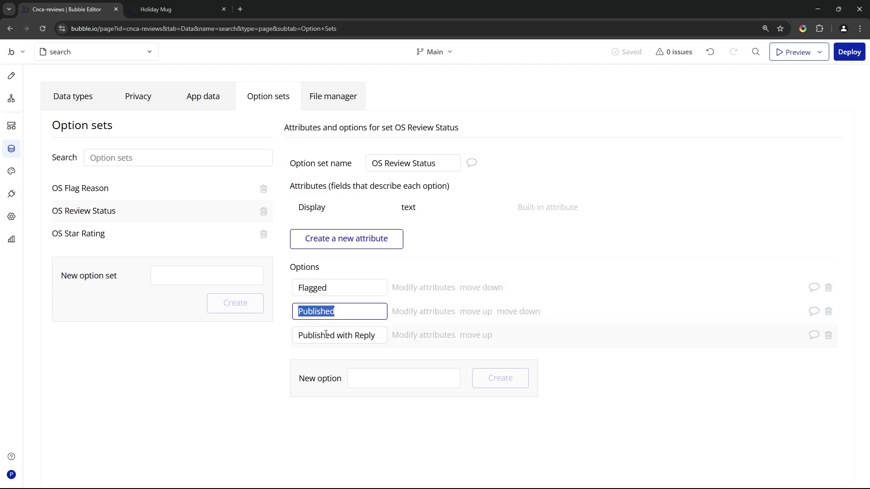
pyautogui.moveTo(312, 337); pyautogui.dragTo(383, 338)
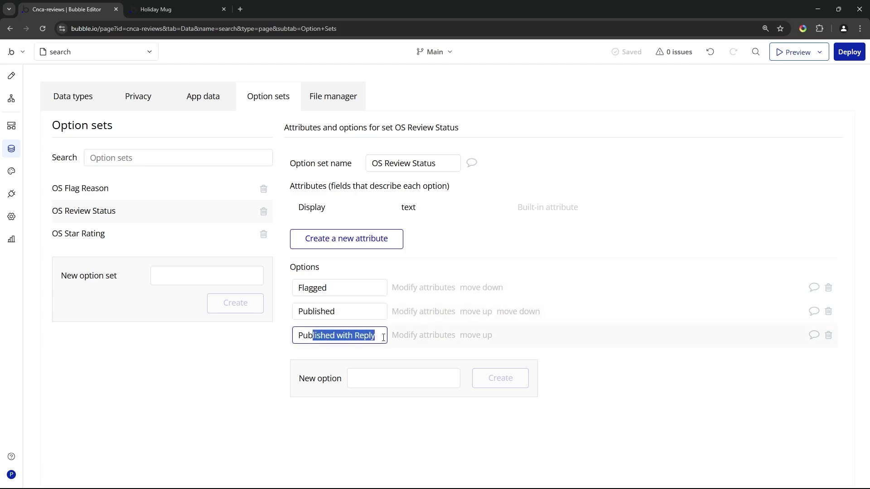
pyautogui.doubleClick(343, 314)
pyautogui.moveTo(308, 336); pyautogui.dragTo(344, 338)
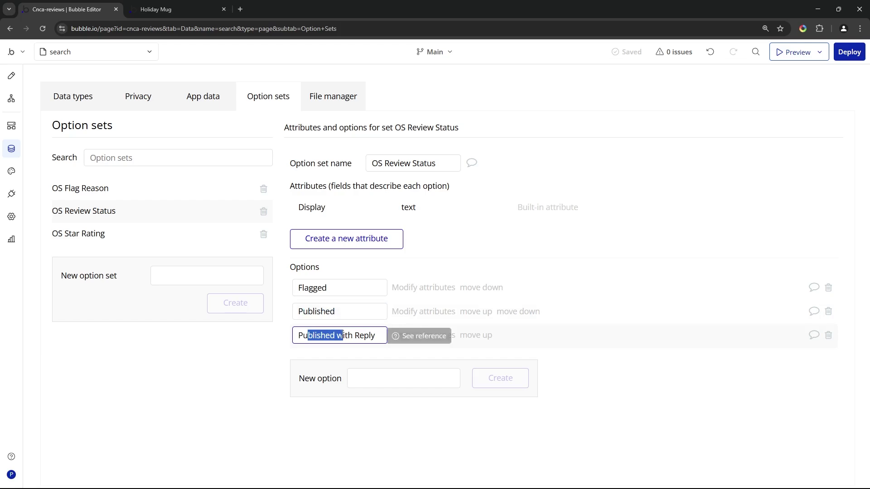
# Step: In the app preview, open review management for the user's own listings and filter the reviews by Published with Reply, then by Published
pyautogui.click(143, 8)
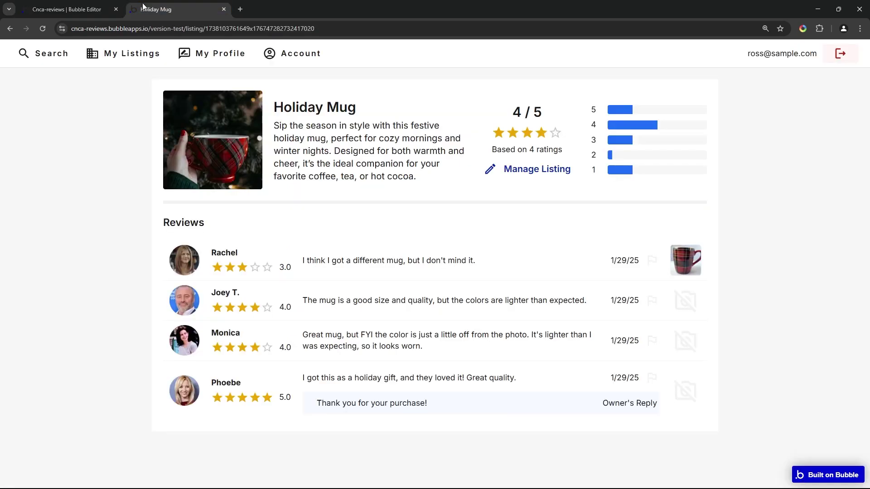
pyautogui.click(151, 62)
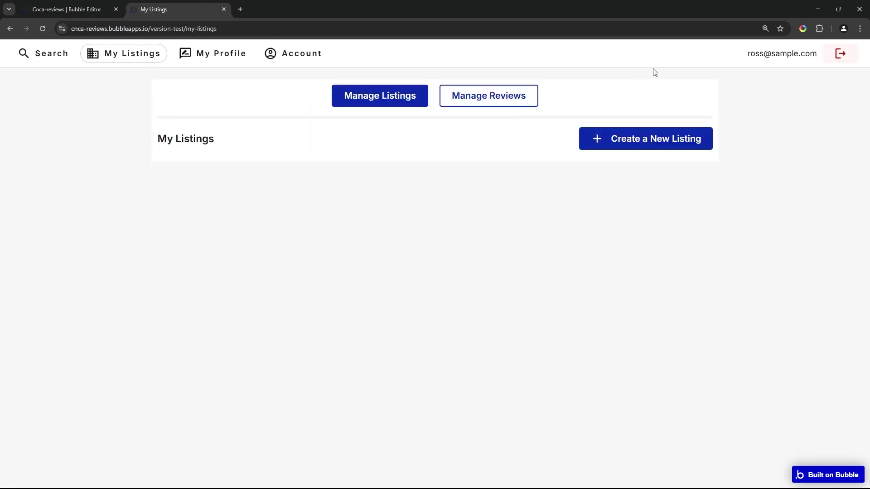
pyautogui.click(476, 95)
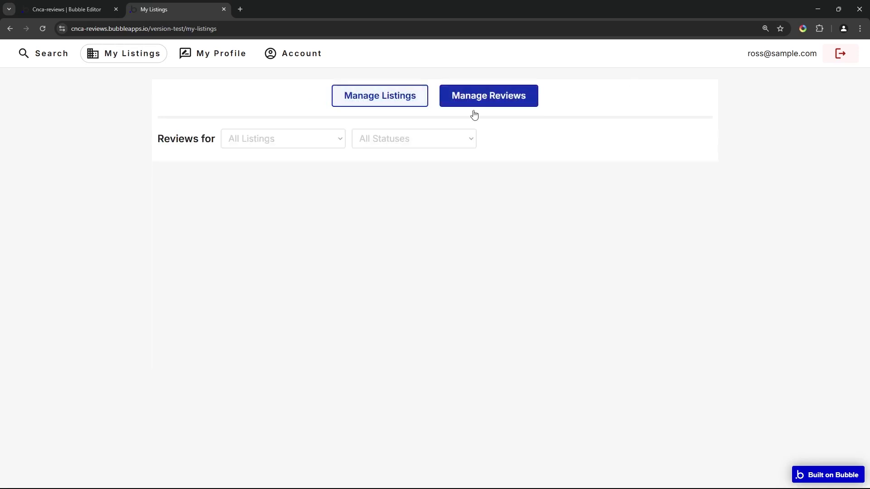
pyautogui.click(385, 139)
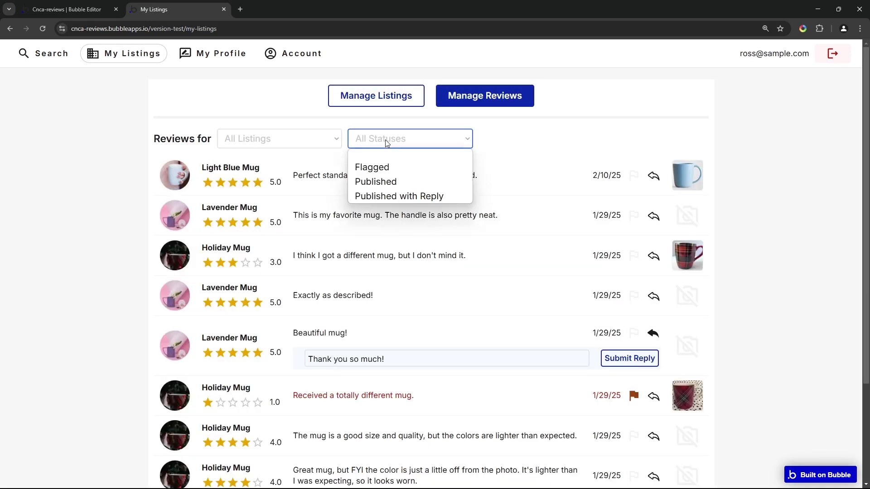
pyautogui.click(394, 196)
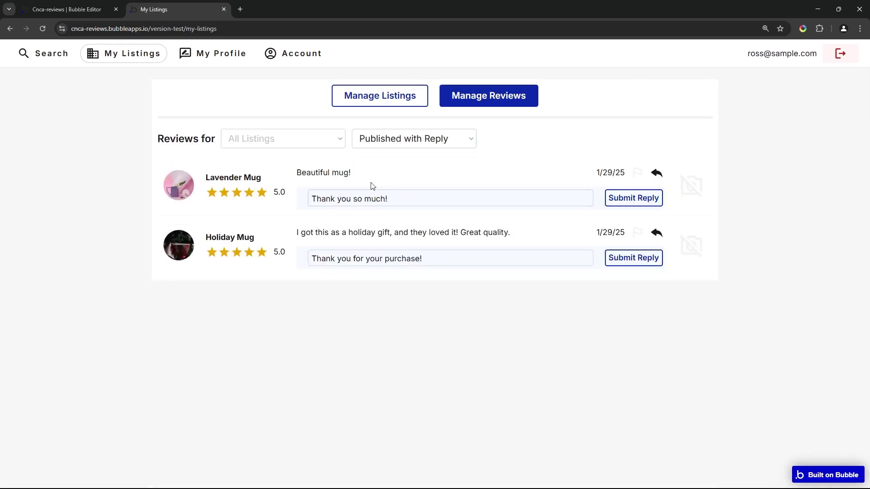
pyautogui.click(405, 144)
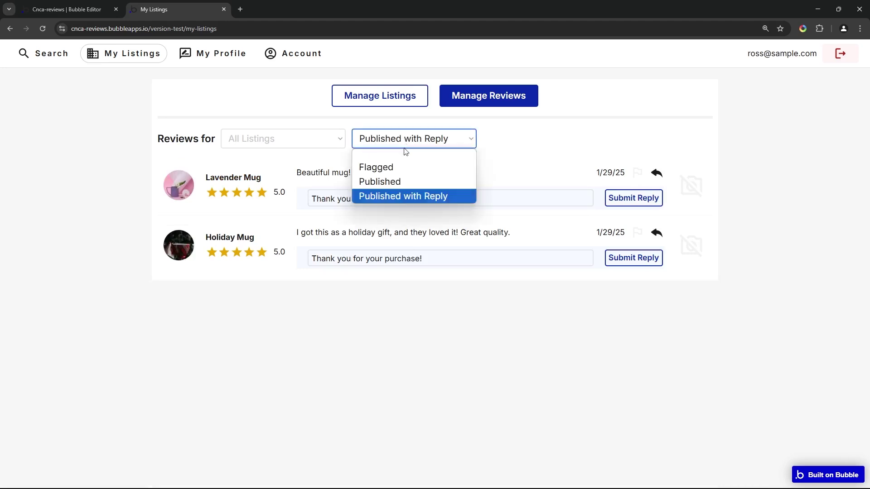
pyautogui.click(399, 180)
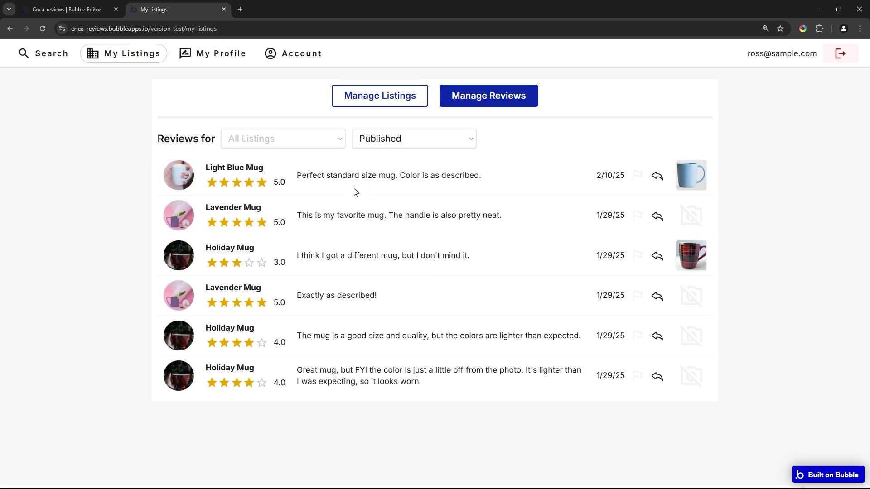
# Step: Filter the managed reviews by Flagged and view the flag details of the Holiday Mug review without removing the flag
pyautogui.click(375, 140)
pyautogui.click(376, 162)
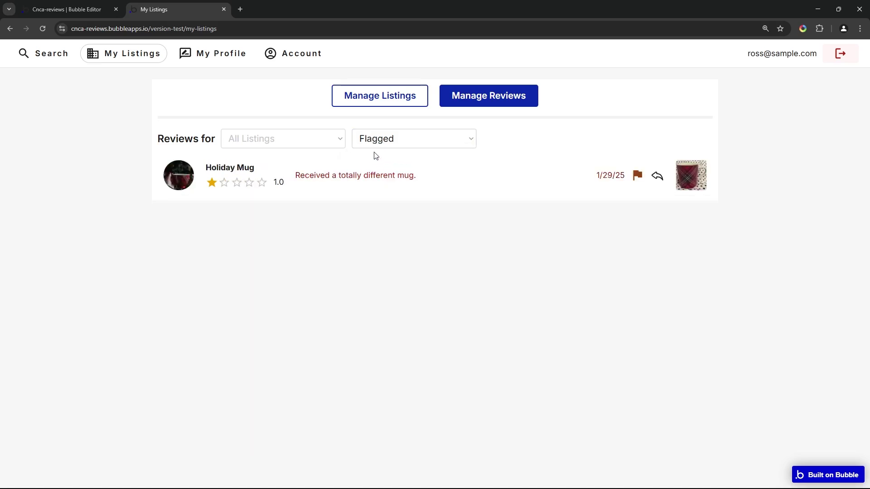
pyautogui.click(636, 177)
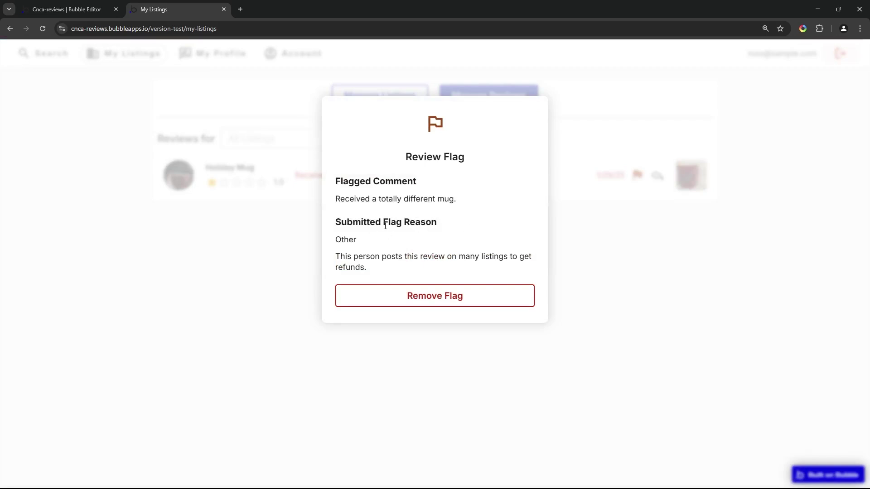
pyautogui.click(215, 284)
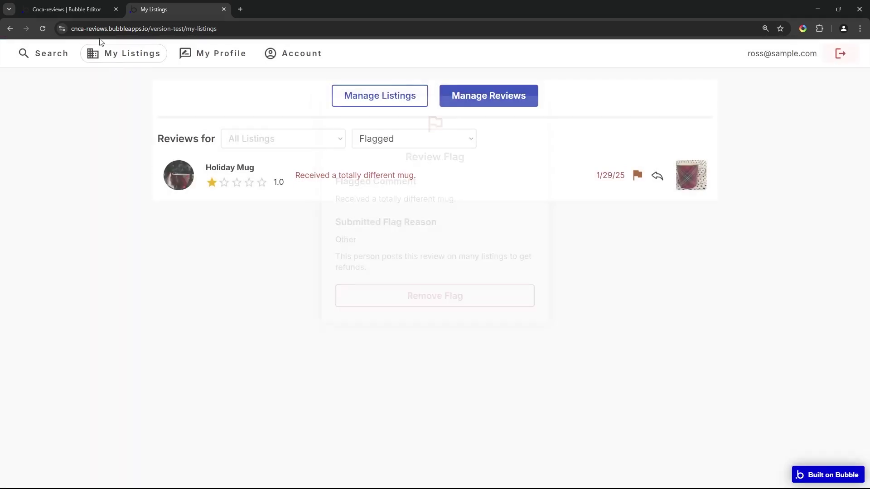
# Step: Return to the Review data type in the Bubble editor and view the default choices for its Status field without selecting one
pyautogui.click(85, 7)
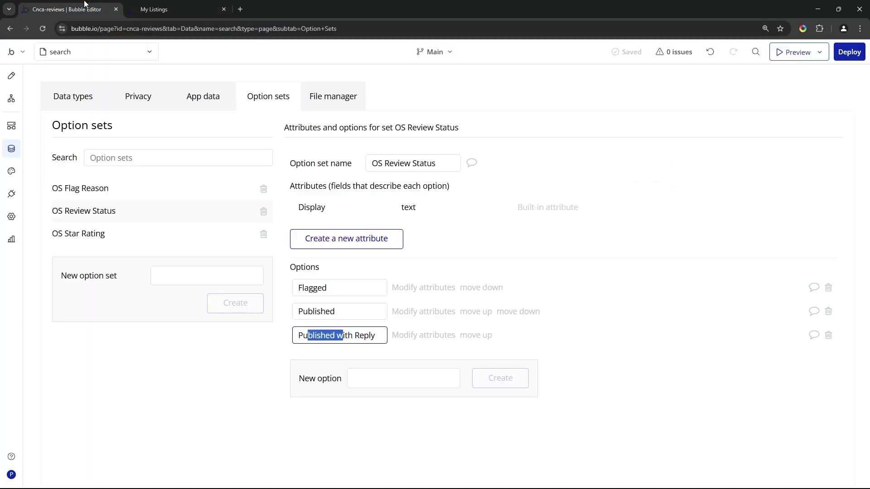
pyautogui.click(87, 100)
pyautogui.doubleClick(358, 164)
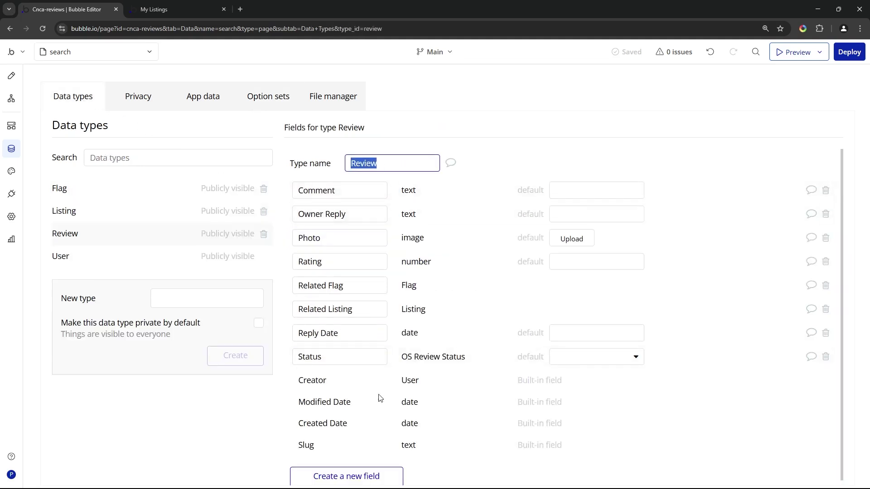
pyautogui.click(574, 356)
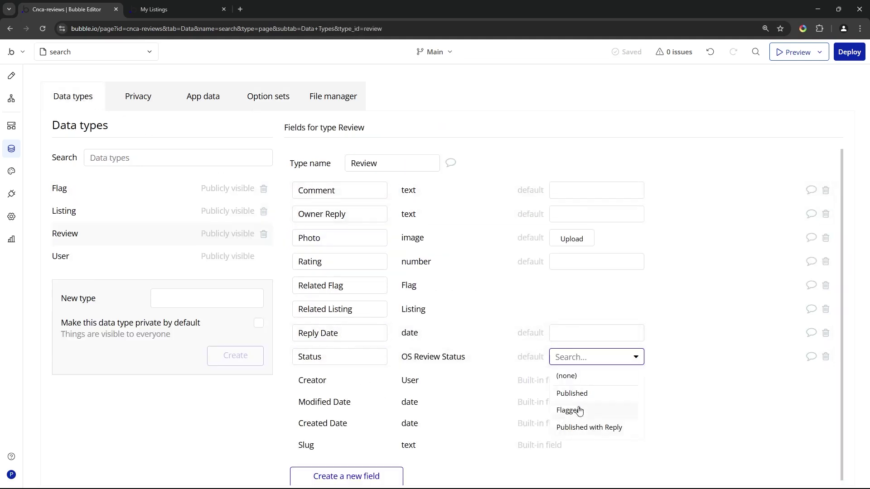
pyautogui.click(439, 436)
# Step: Look through the option sets, data types and basic types available for a new Review field, and dismiss the dialog without creating one
pyautogui.scroll(-1, 396, 450)
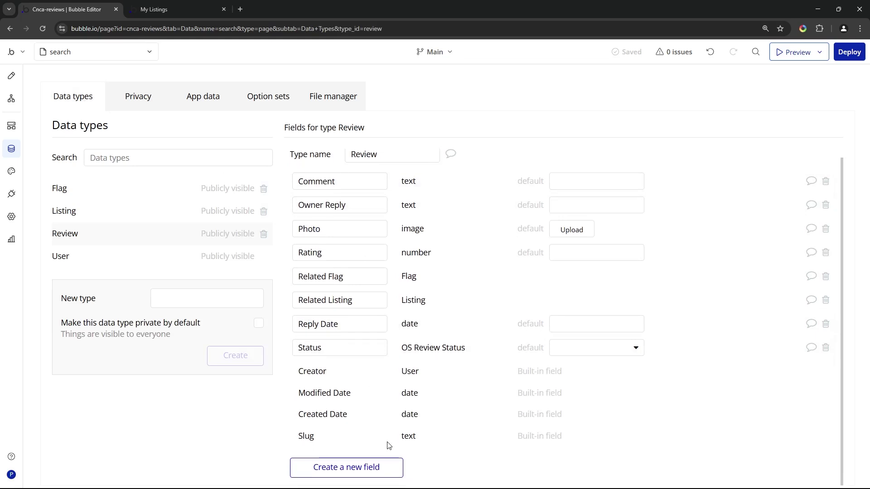
pyautogui.click(390, 467)
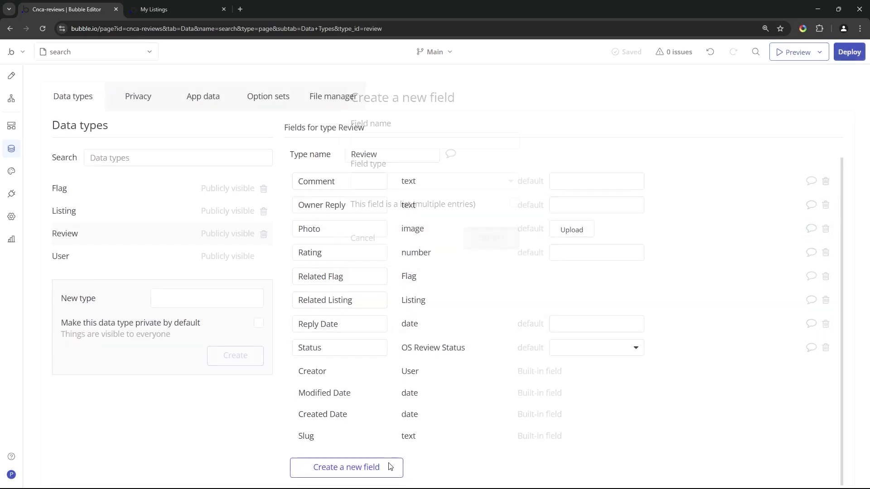
pyautogui.click(395, 185)
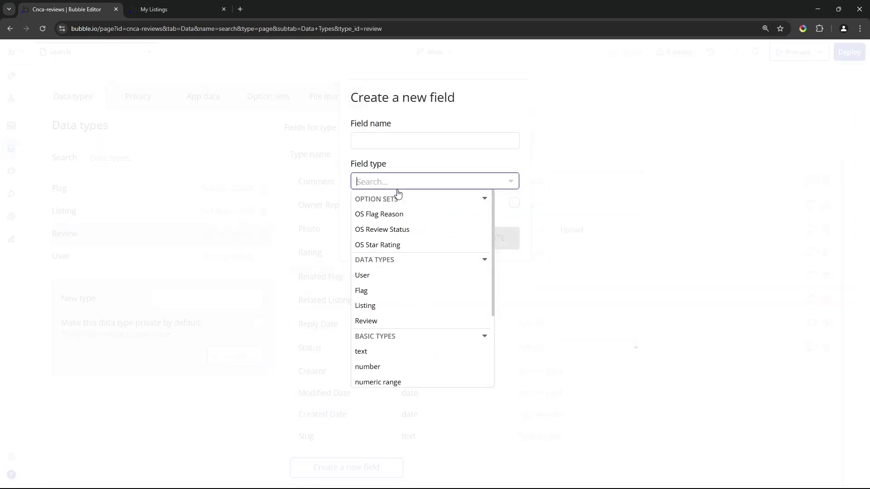
pyautogui.scroll(-2, 434, 317)
pyautogui.scroll(2, 434, 333)
pyautogui.scroll(-2, 390, 317)
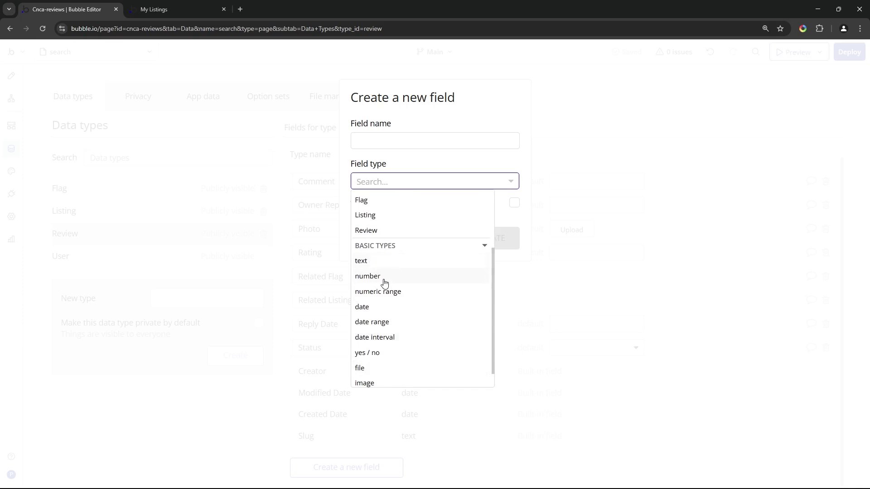
pyautogui.click(552, 286)
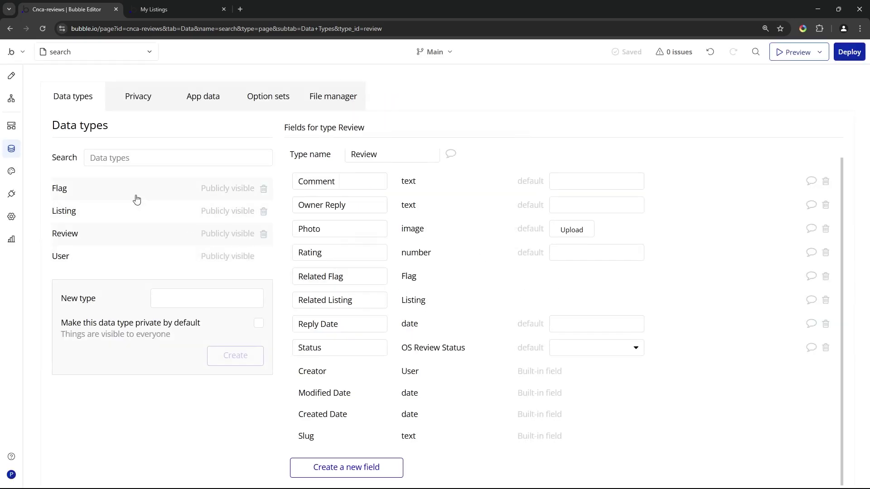
# Step: Examine the Flag data type's Reason field with its default choices, and the options of the OS Flag Reason option set
pyautogui.click(136, 199)
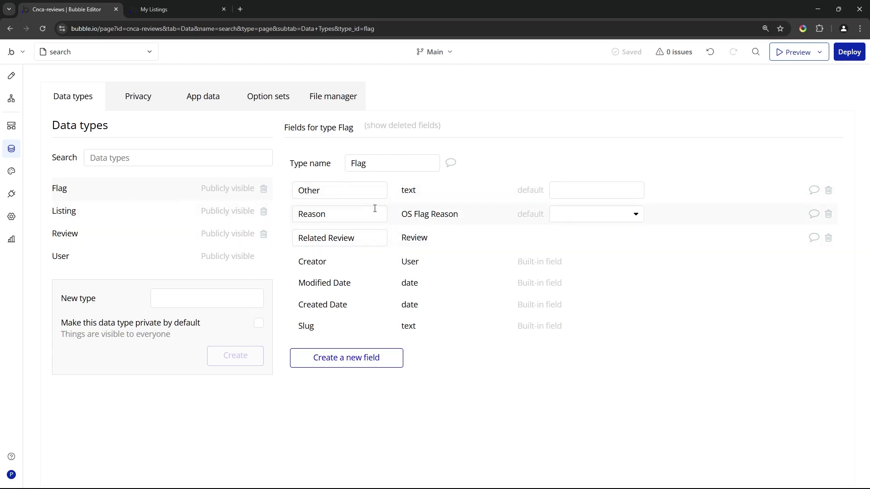
pyautogui.doubleClick(302, 219)
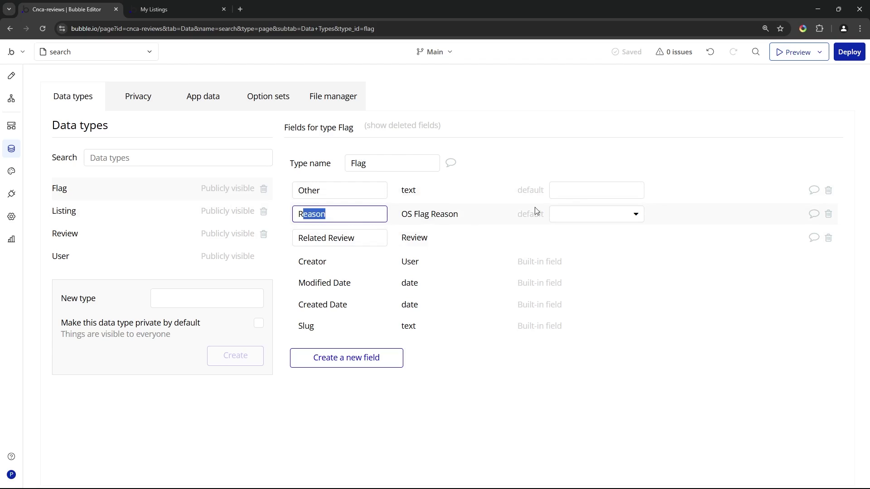
pyautogui.click(585, 213)
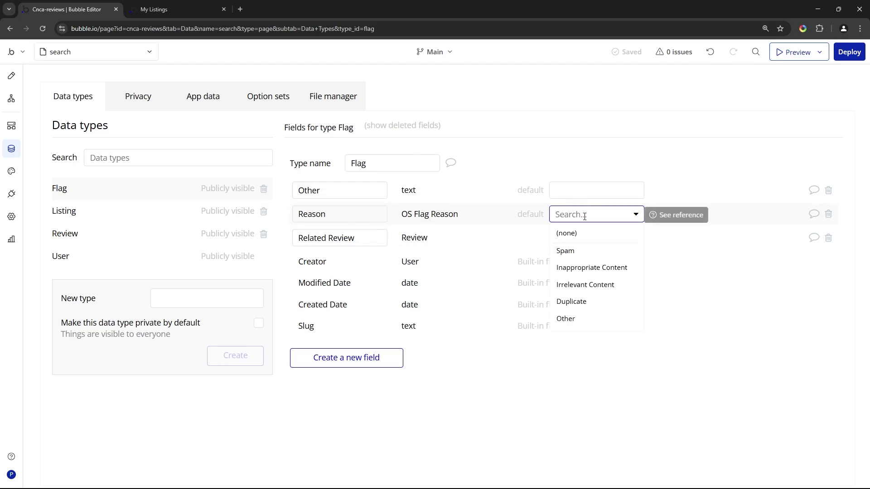
pyautogui.click(248, 97)
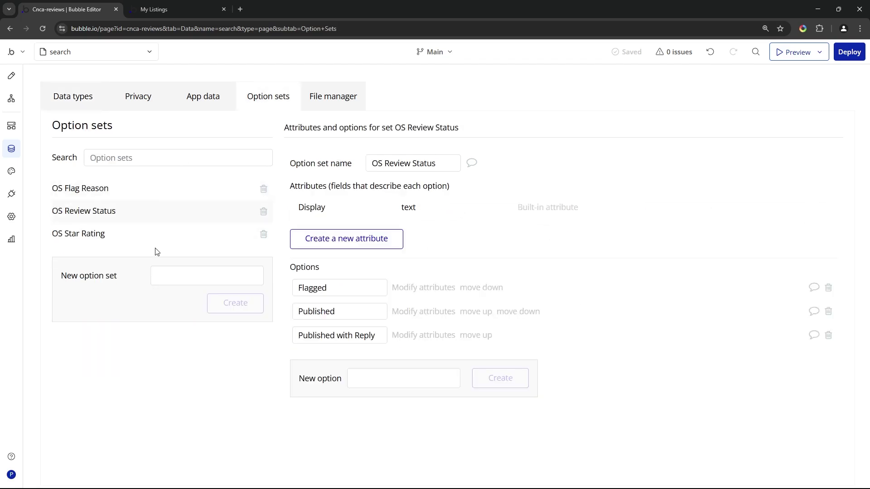
pyautogui.click(157, 193)
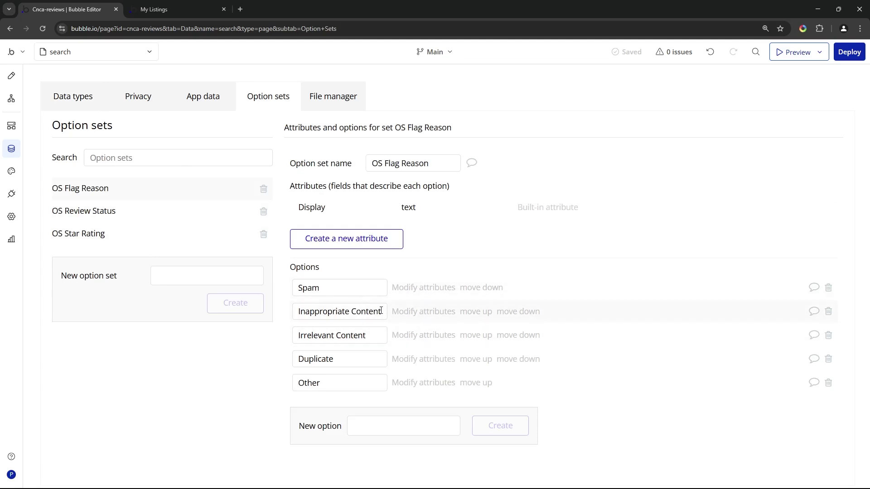
# Step: Return to the Flag data type and review its Other field and the default choices of its Reason field without selecting one
pyautogui.click(63, 92)
pyautogui.click(558, 214)
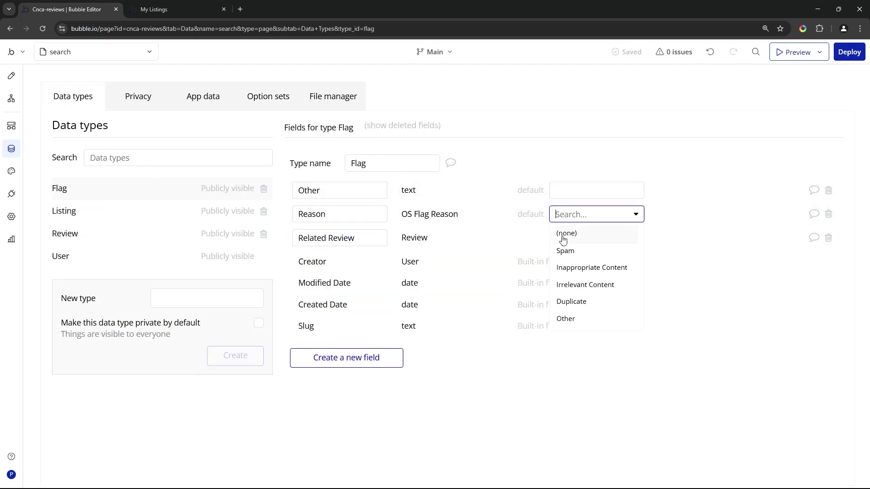
pyautogui.click(340, 189)
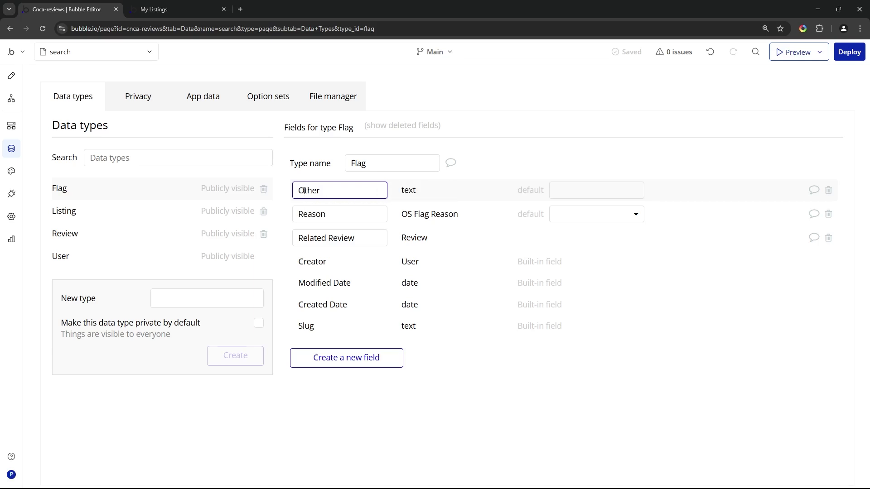
pyautogui.click(578, 214)
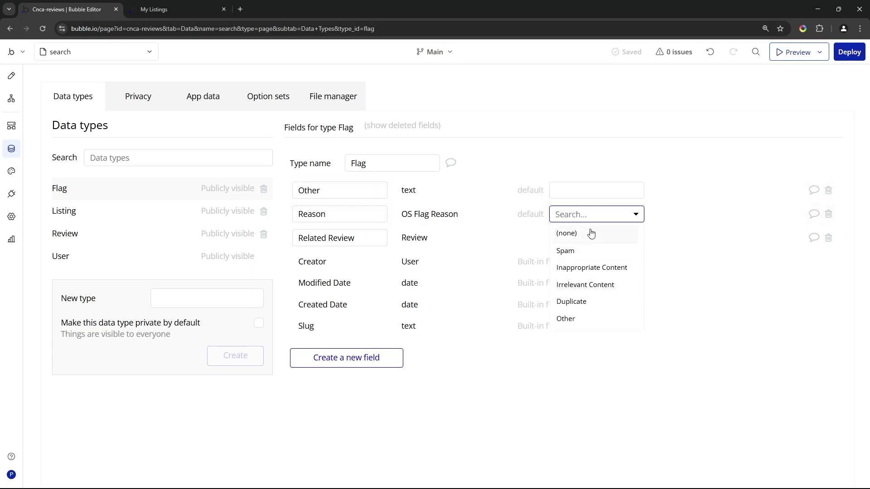
pyautogui.click(358, 164)
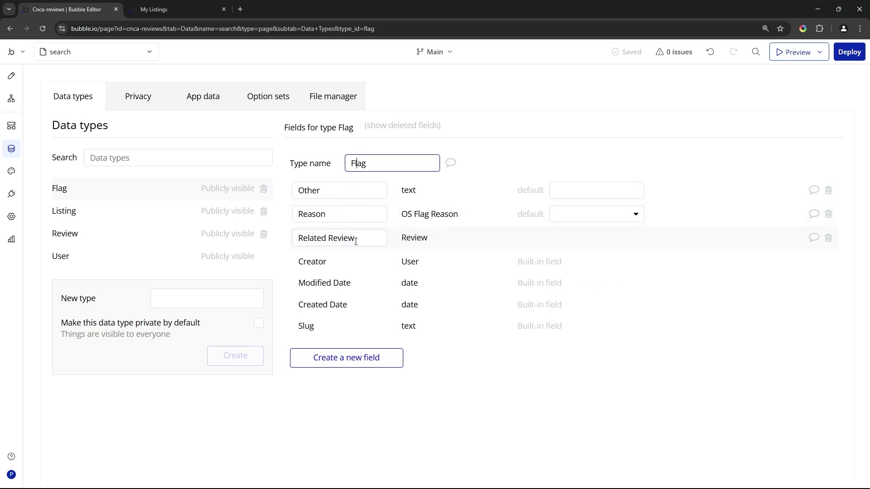
# Step: Switch to the app preview and open the Short Sleeve Wetsuit listing from the search page
pyautogui.hotkey('ctrl', 'p')
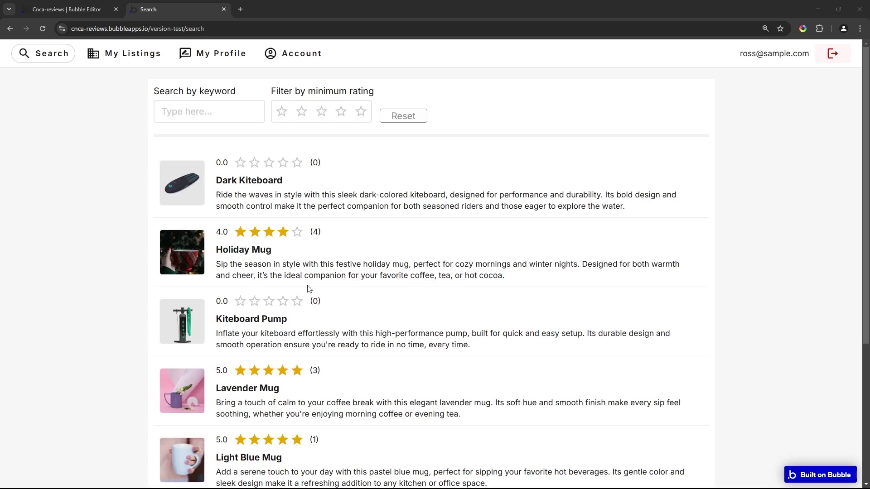
pyautogui.scroll(-5, 254, 322)
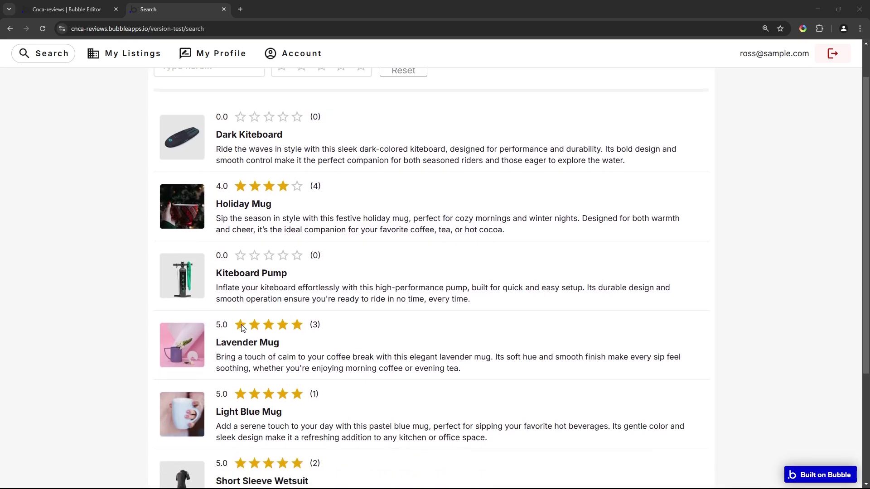
pyautogui.click(262, 323)
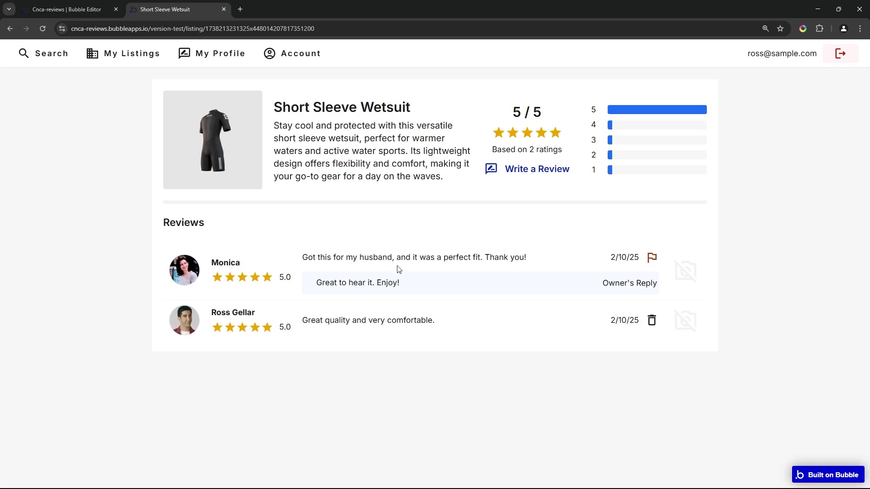
# Step: Open the flag form for the "perfect fit" review and try Inappropriate Content, followed by Other, as the reason without submitting
pyautogui.click(653, 259)
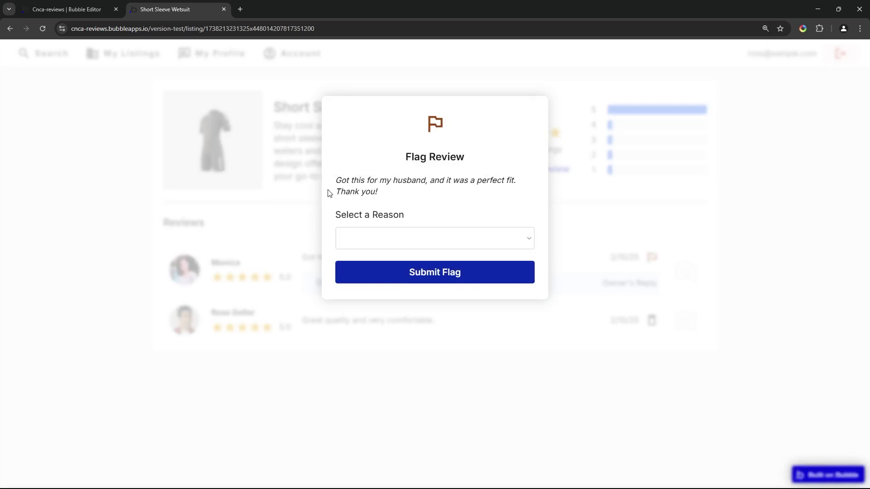
pyautogui.moveTo(335, 180); pyautogui.dragTo(398, 201)
pyautogui.click(398, 239)
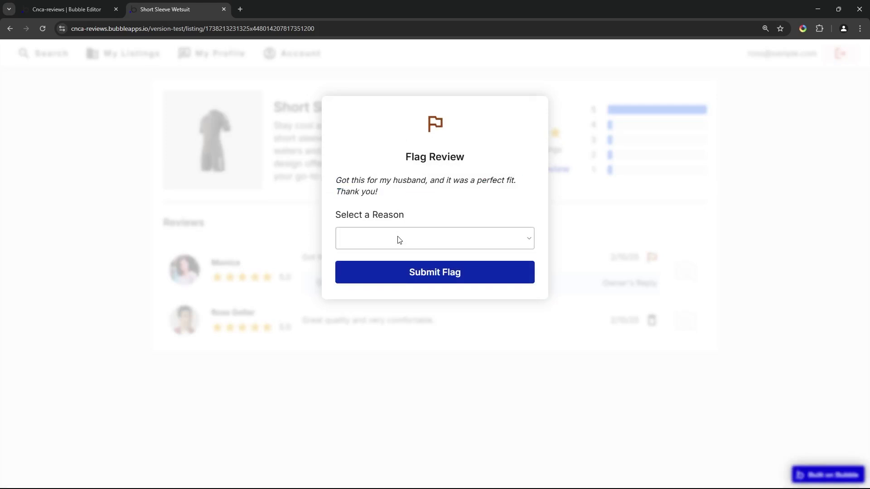
pyautogui.click(402, 283)
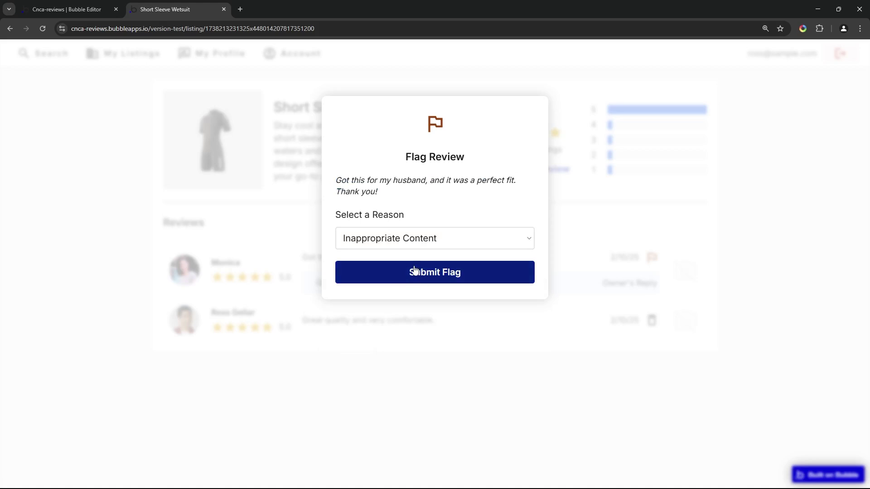
pyautogui.click(414, 245)
pyautogui.click(386, 325)
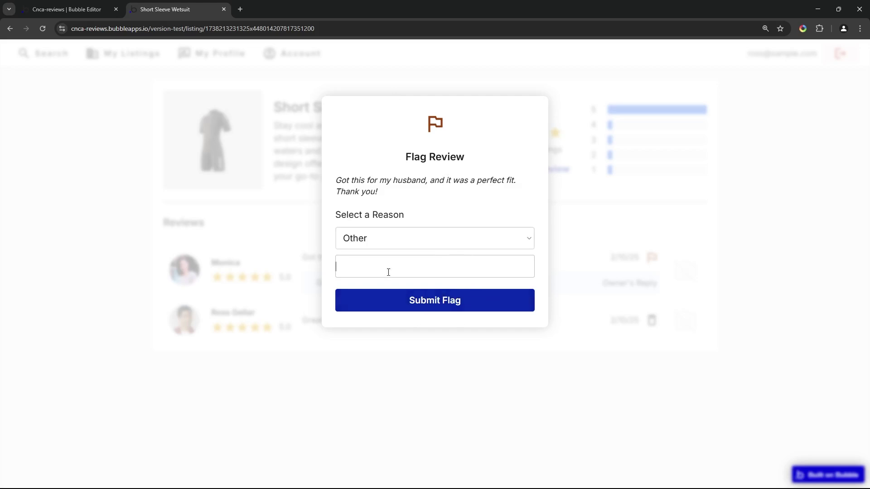
# Step: Switch back to the Bubble editor's data section and view the attributes and options of the OS Star Rating option set
pyautogui.click(100, 17)
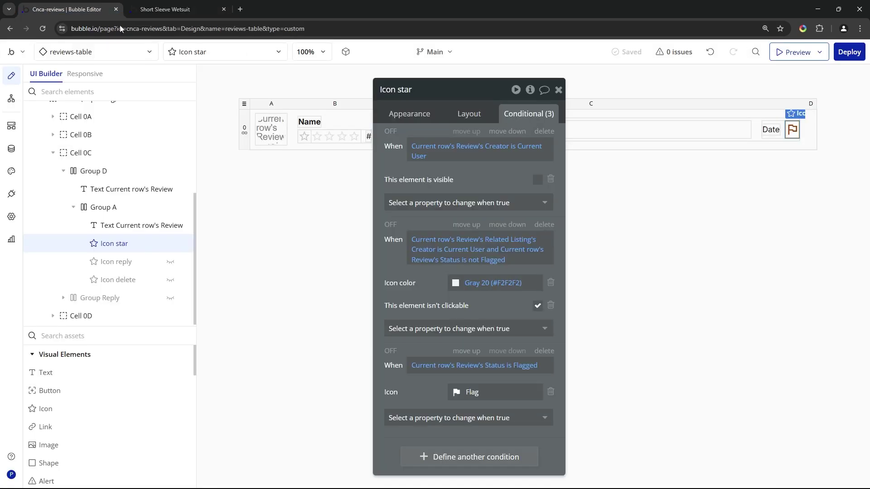
pyautogui.click(11, 149)
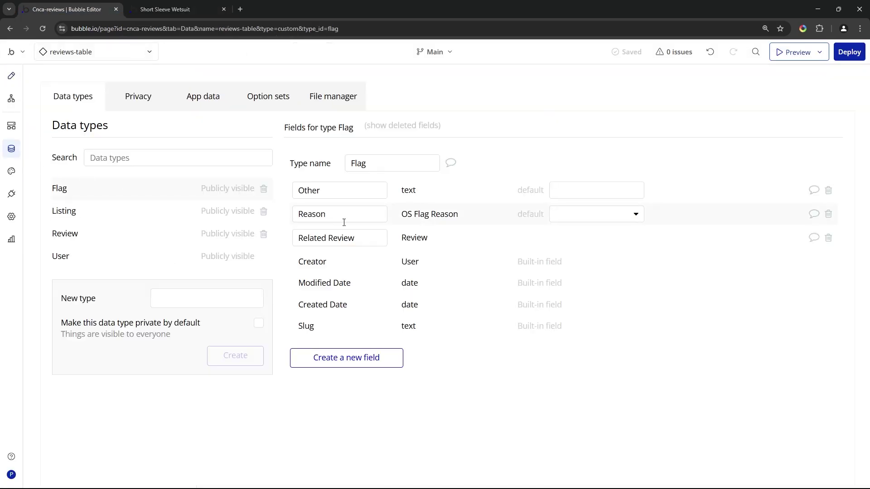
pyautogui.click(282, 102)
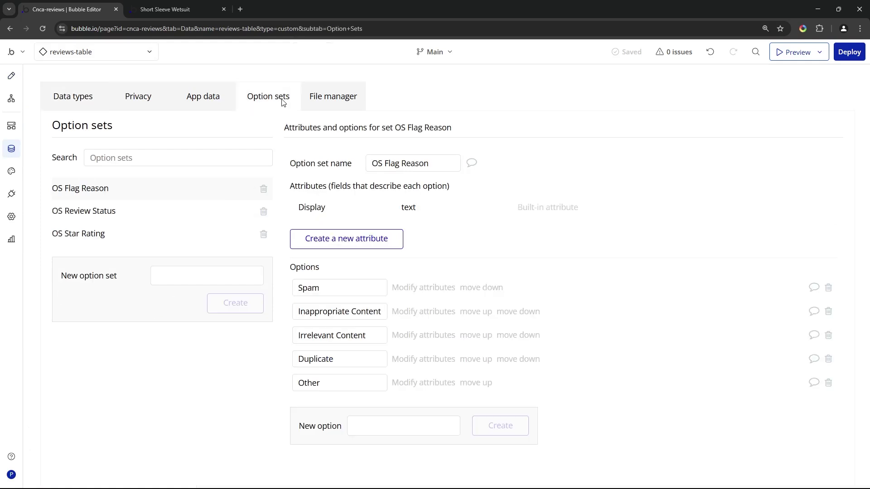
pyautogui.click(142, 238)
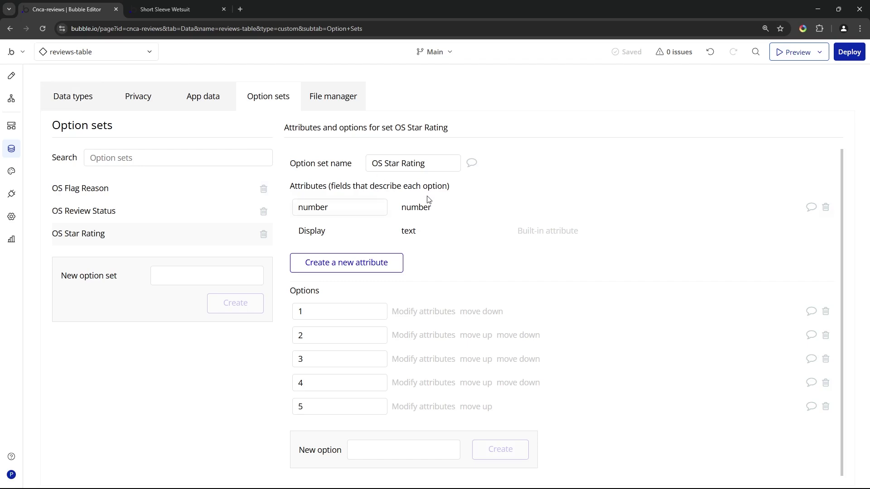
# Step: Dismiss the flag form in the preview and filter the listings on the search page by a minimum rating of two stars
pyautogui.click(171, 3)
pyautogui.click(284, 249)
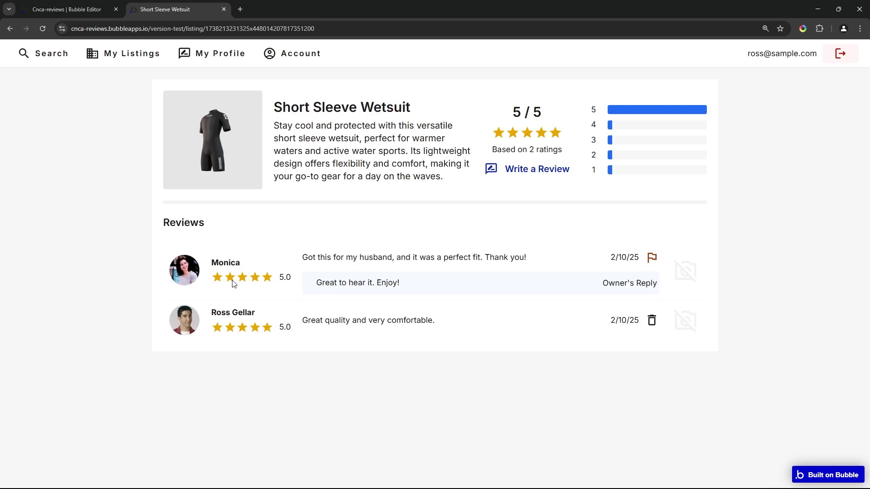
pyautogui.click(133, 57)
pyautogui.click(61, 54)
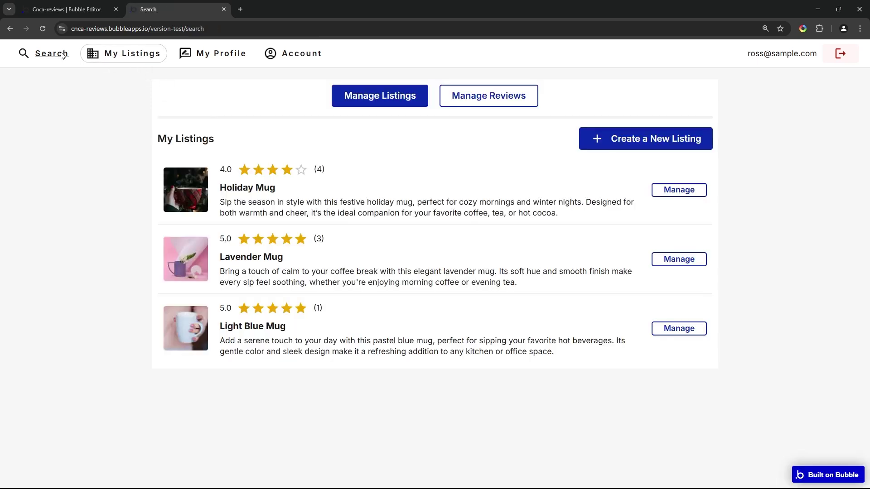
pyautogui.click(301, 118)
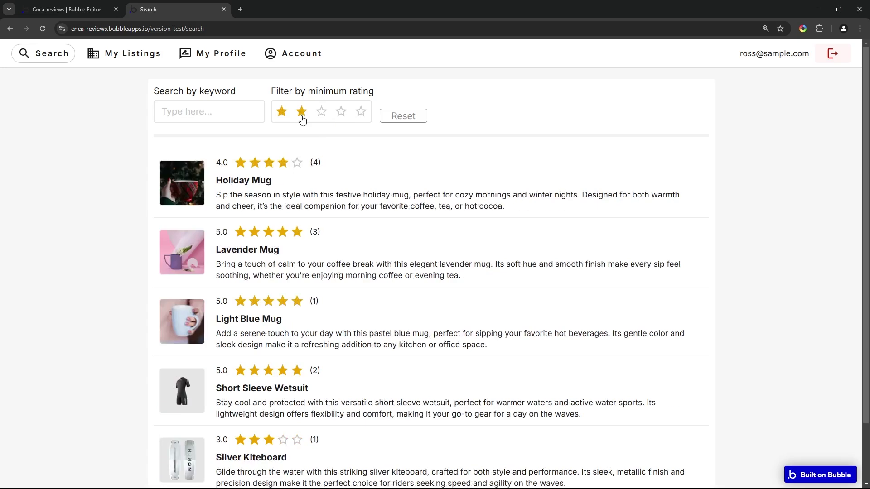
# Step: Return to the OS Star Rating option set in the editor, examine option 1's Display and Number attributes, and cancel without saving
pyautogui.hotkey('ctrl', 'shift', 'Tab')
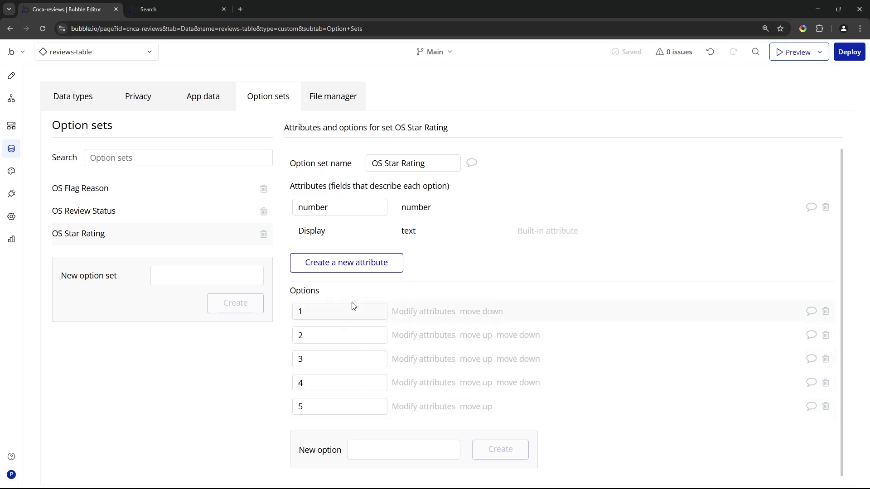
pyautogui.doubleClick(306, 315)
pyautogui.press('Tab')
pyautogui.press('Tab')
pyautogui.click(421, 205)
pyautogui.click(429, 312)
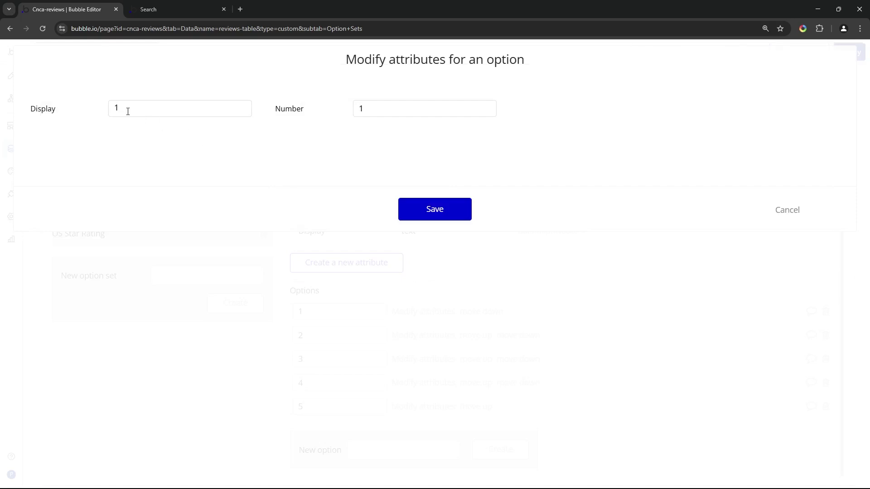
pyautogui.moveTo(120, 108); pyautogui.dragTo(104, 117)
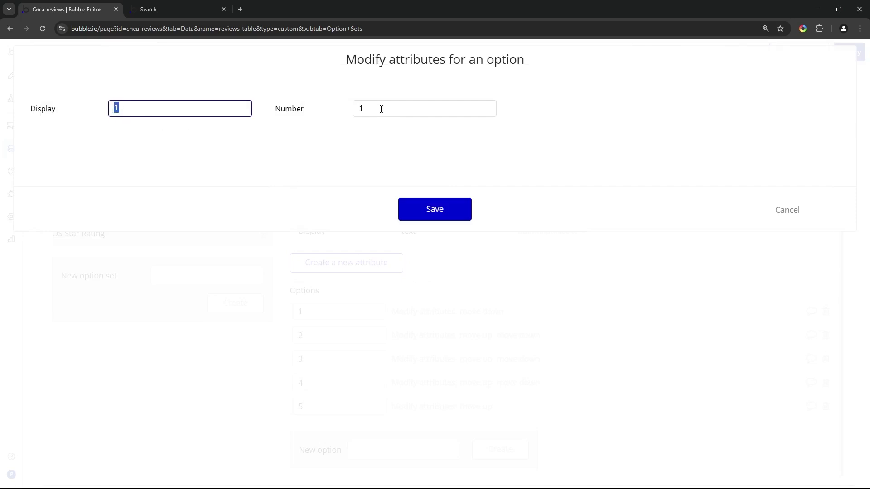
pyautogui.moveTo(381, 108); pyautogui.dragTo(349, 113)
pyautogui.click(778, 215)
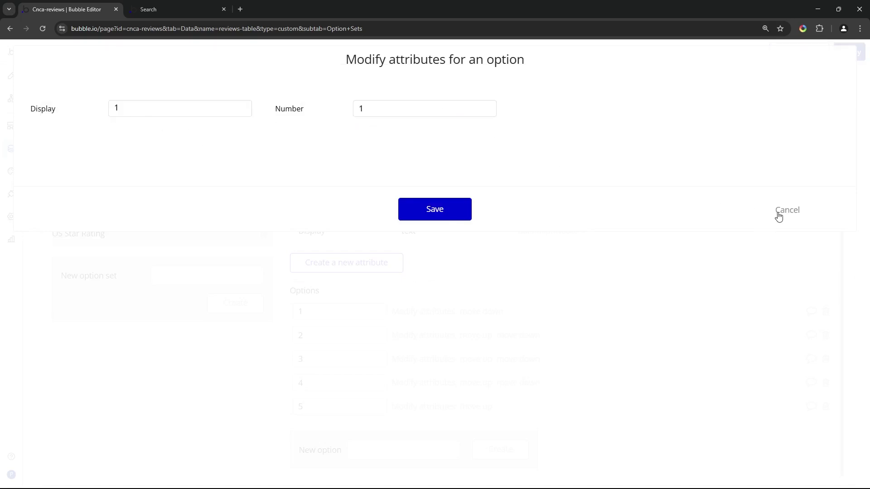
# Step: Examine the Display and Number attributes of option 2 in the OS Star Rating set and cancel without saving
pyautogui.click(417, 336)
pyautogui.moveTo(156, 106); pyautogui.dragTo(79, 114)
pyautogui.moveTo(370, 109); pyautogui.dragTo(351, 111)
pyautogui.click(790, 214)
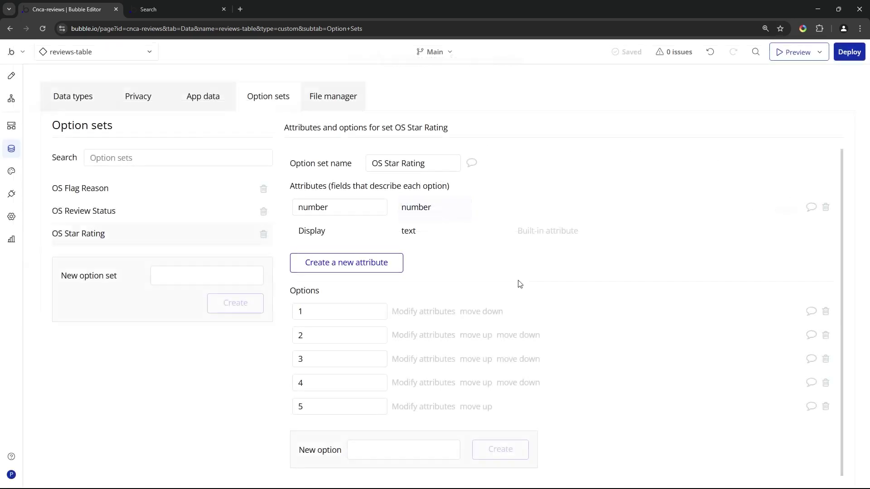
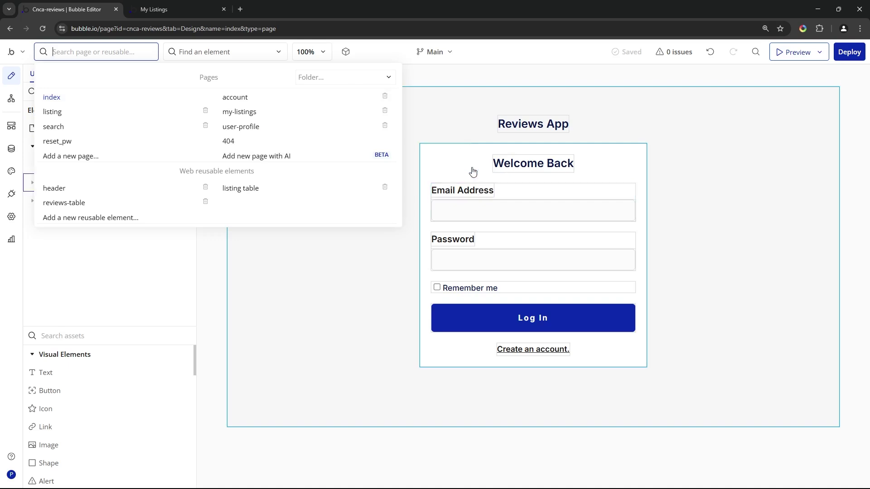
# Step: Open the account page in the editor and look over its avatar, display name, email and password fields
pyautogui.click(278, 101)
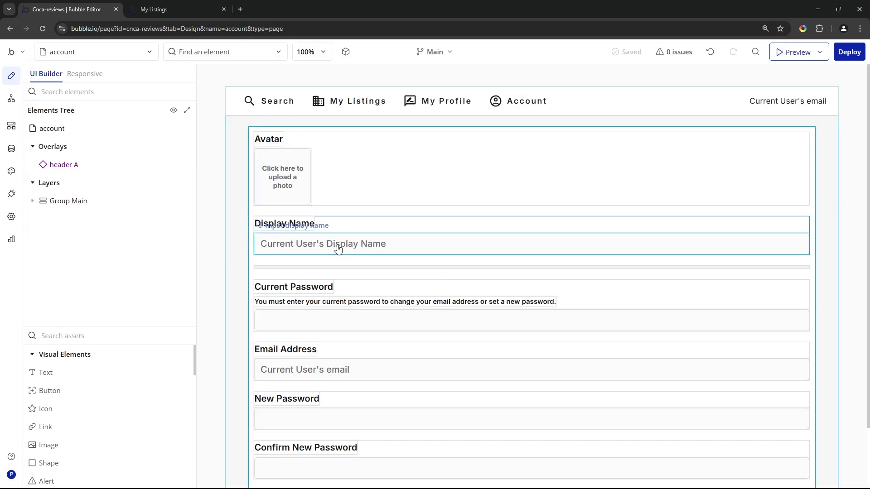
pyautogui.scroll(-1, 337, 250)
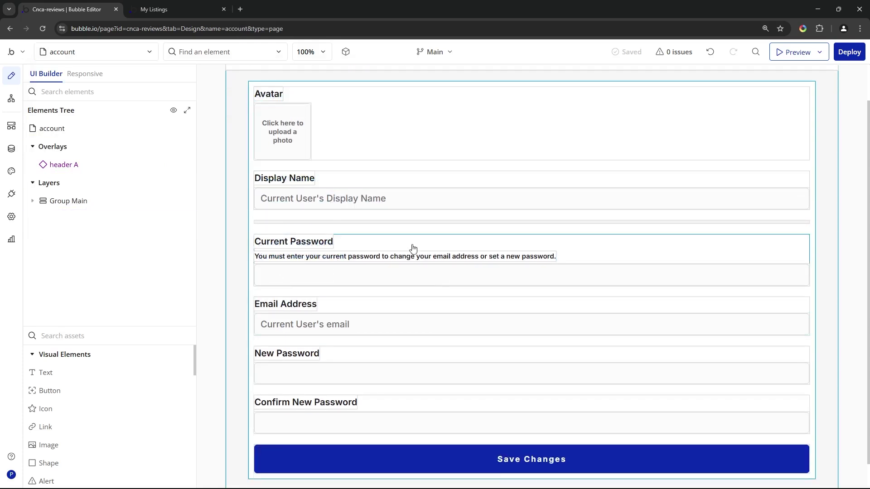
pyautogui.scroll(1, 393, 236)
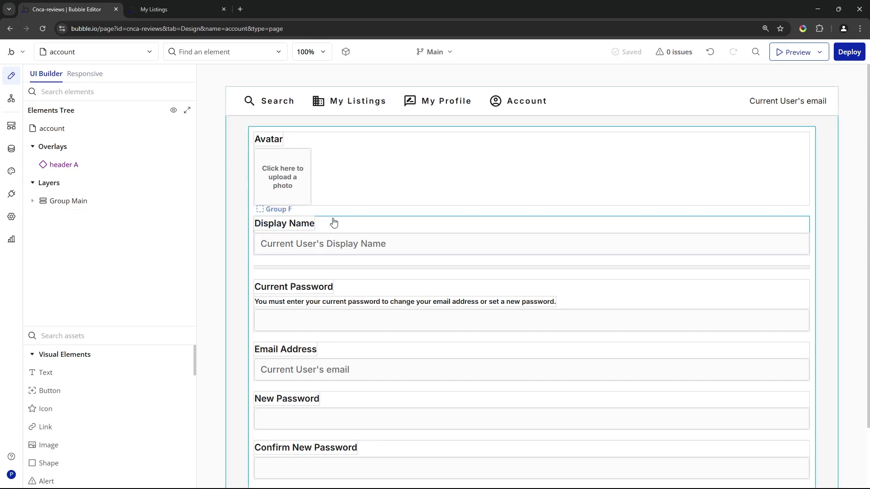
# Step: View the listing page's layout in the editor, and open the my-listings page
pyautogui.click(157, 54)
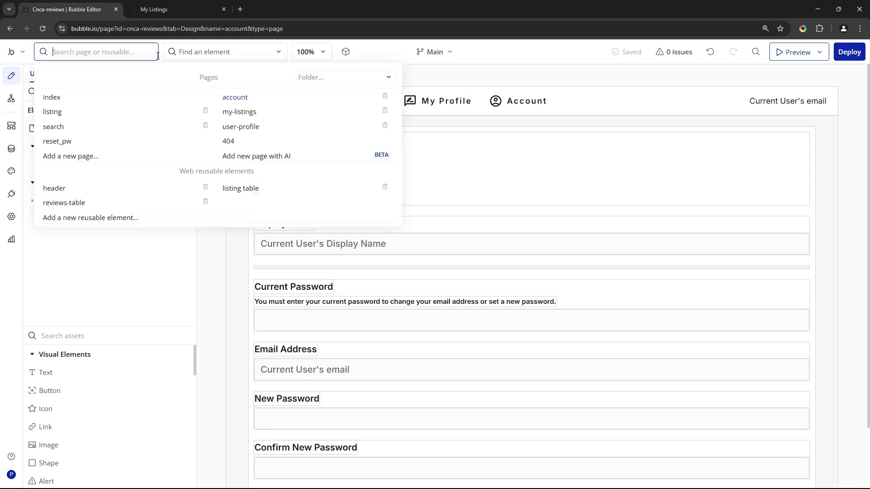
pyautogui.click(148, 111)
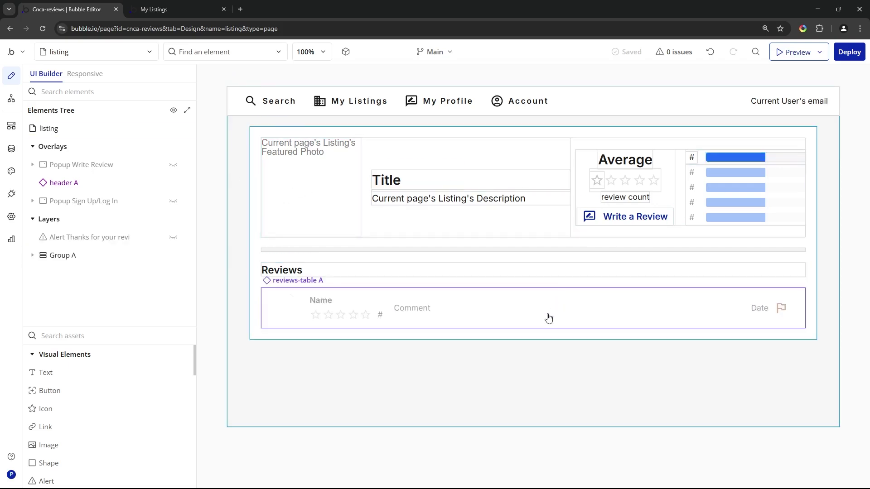
pyautogui.click(104, 55)
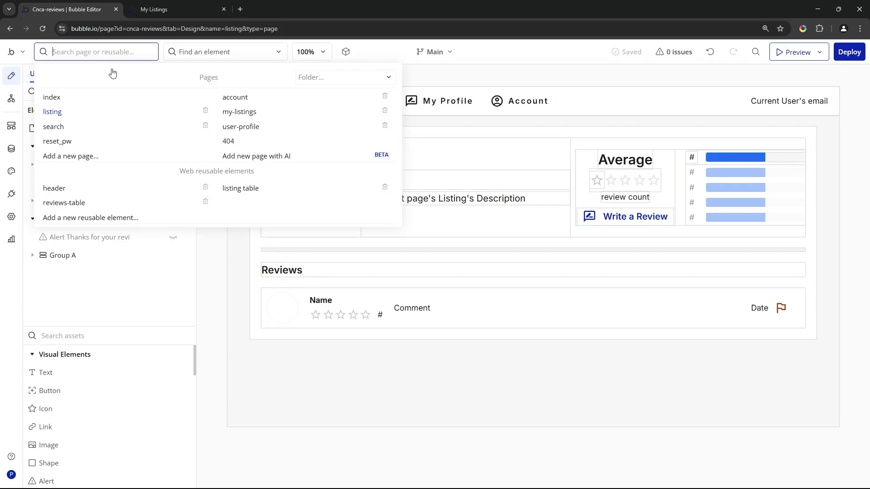
pyautogui.click(240, 111)
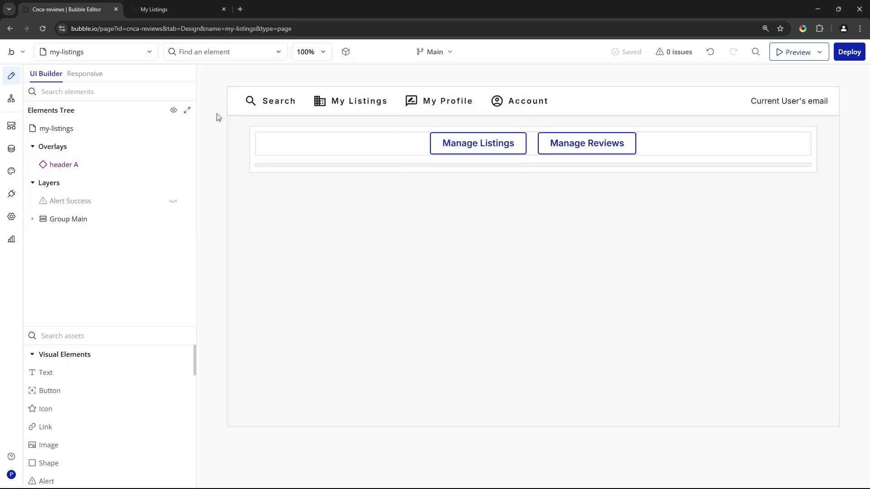
# Step: In the My Listings preview, view the empty new-listing form, return to the listings, and open the Holiday Mug listing for managing
pyautogui.click(167, 5)
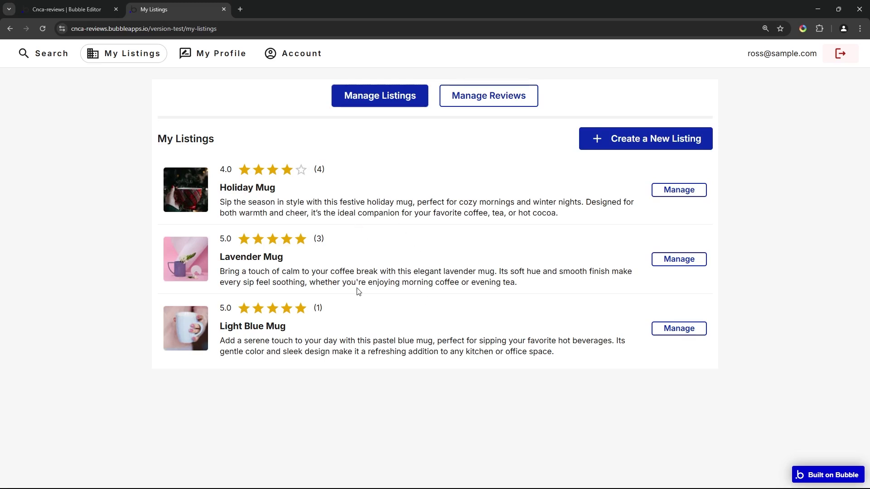
pyautogui.click(618, 148)
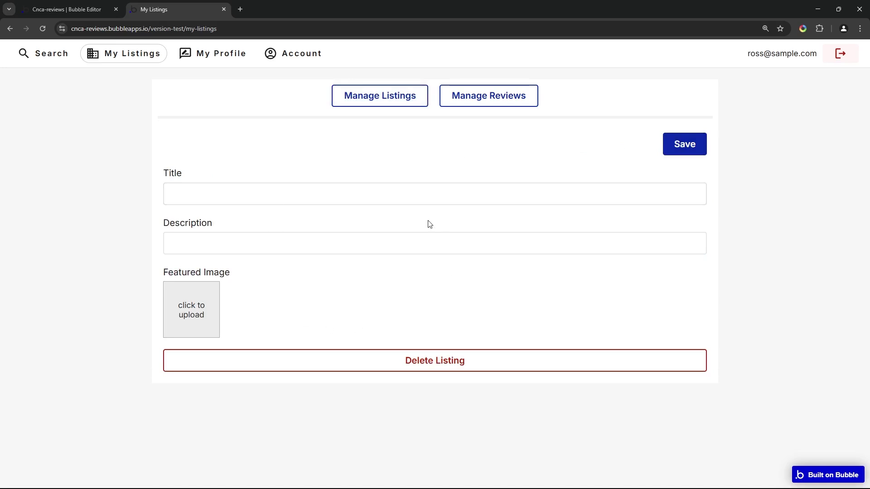
pyautogui.click(395, 104)
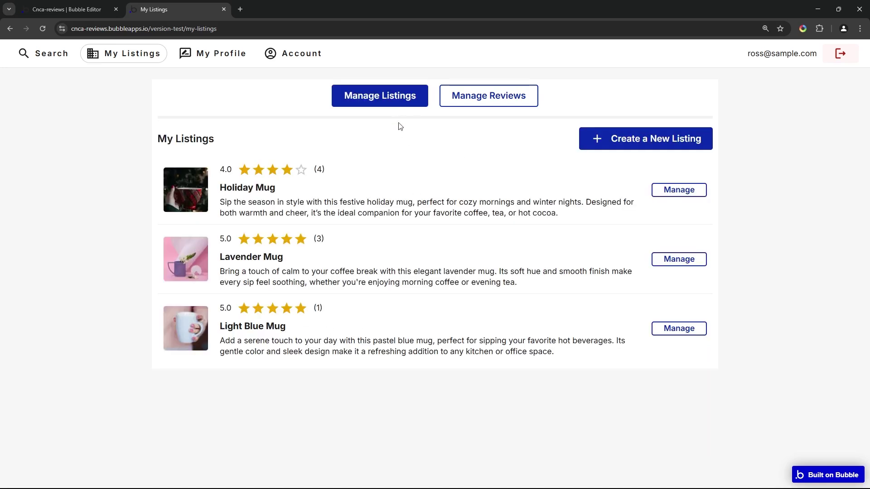
pyautogui.click(678, 193)
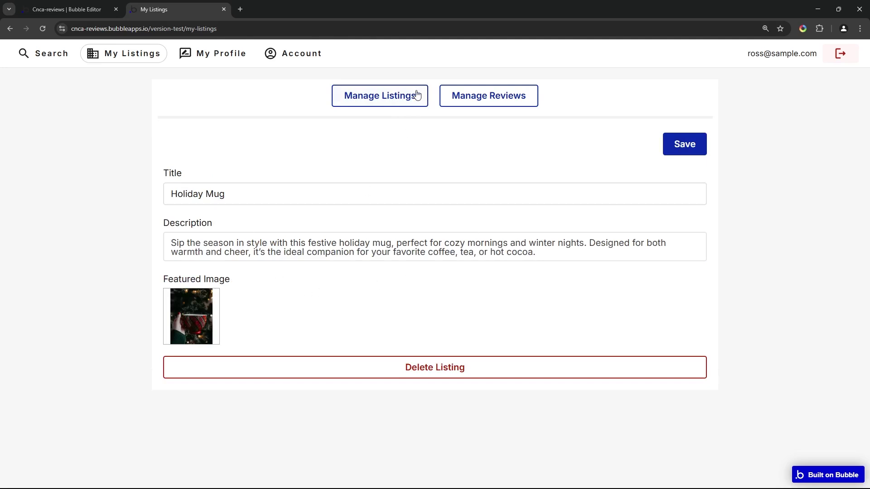
# Step: Switch the My Listings preview between its reviews, listings and Holiday Mug edit views, and highlight my-listings in the page address
pyautogui.click(459, 105)
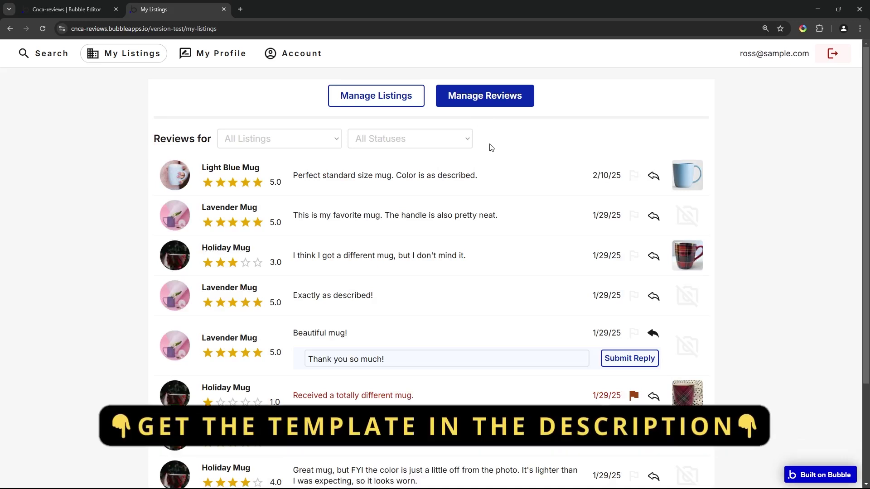
pyautogui.click(375, 104)
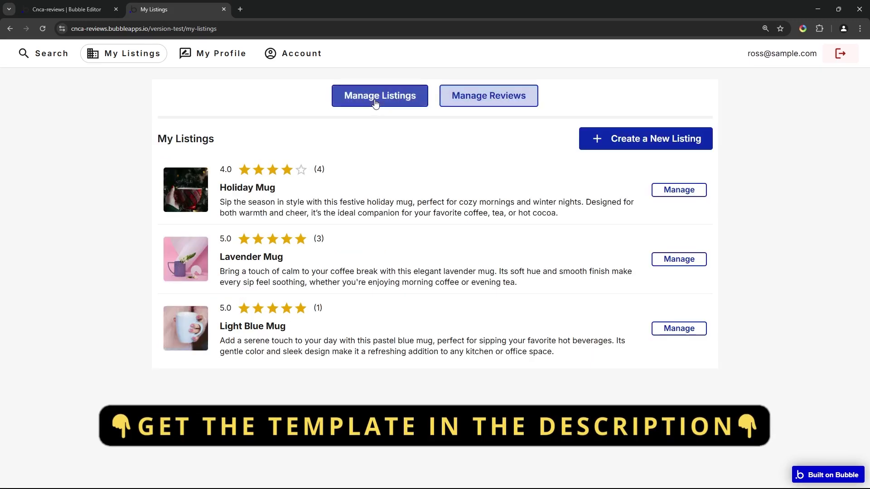
pyautogui.click(693, 193)
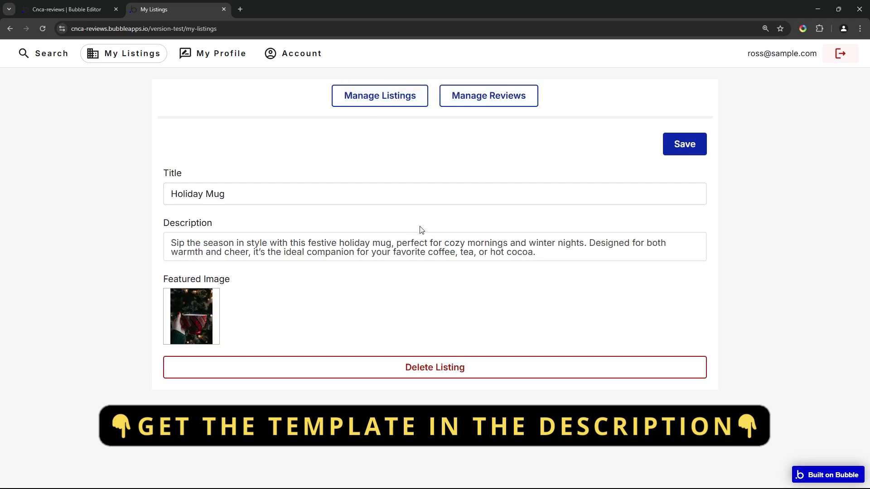
pyautogui.click(386, 96)
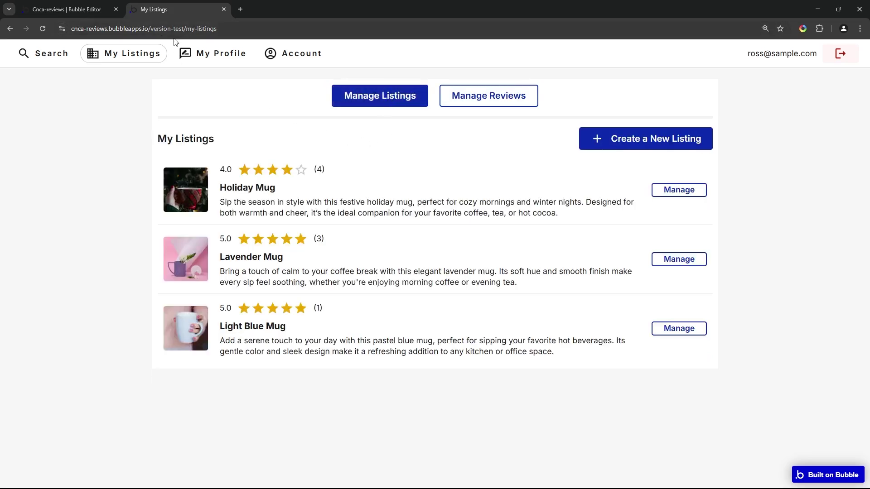
pyautogui.click(186, 29)
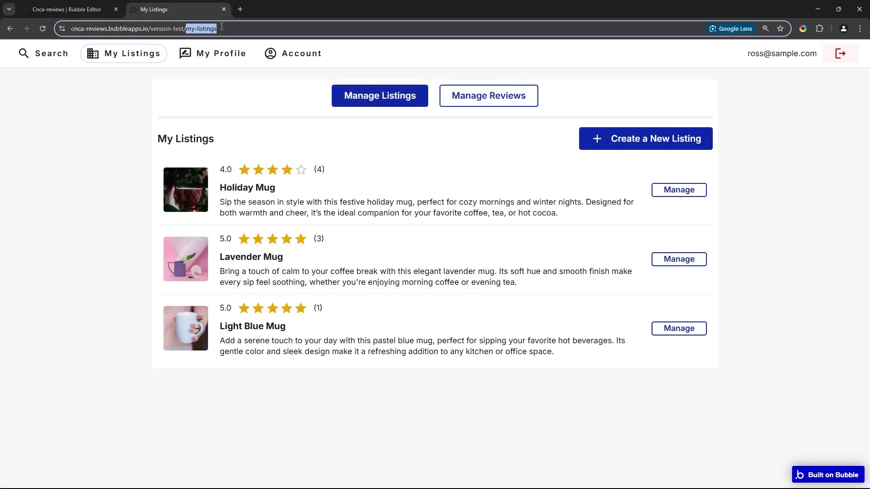
pyautogui.doubleClick(222, 28)
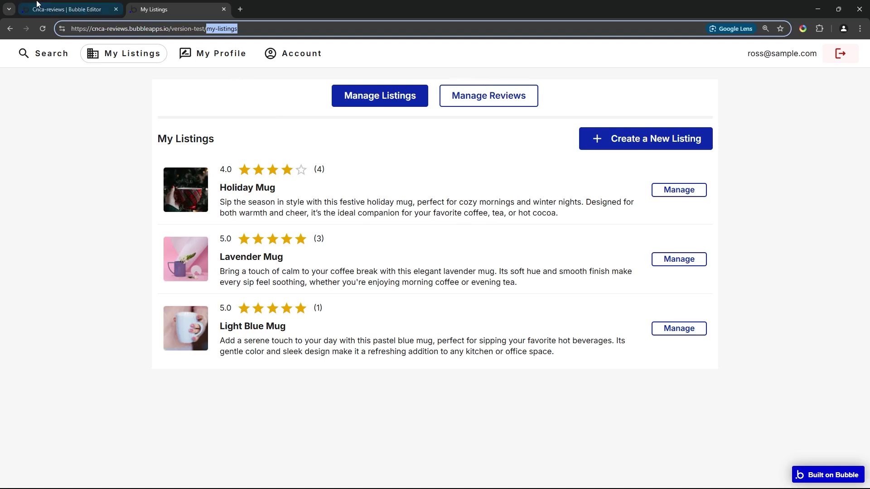
# Step: Open the search page in the editor and examine the listing table element's owner, rating filter and keyword filter properties
pyautogui.click(67, 9)
pyautogui.click(73, 51)
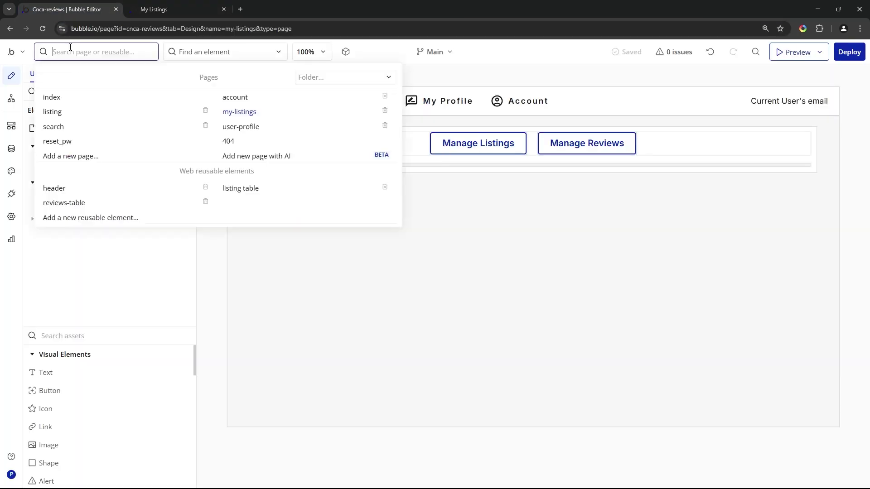
pyautogui.click(92, 129)
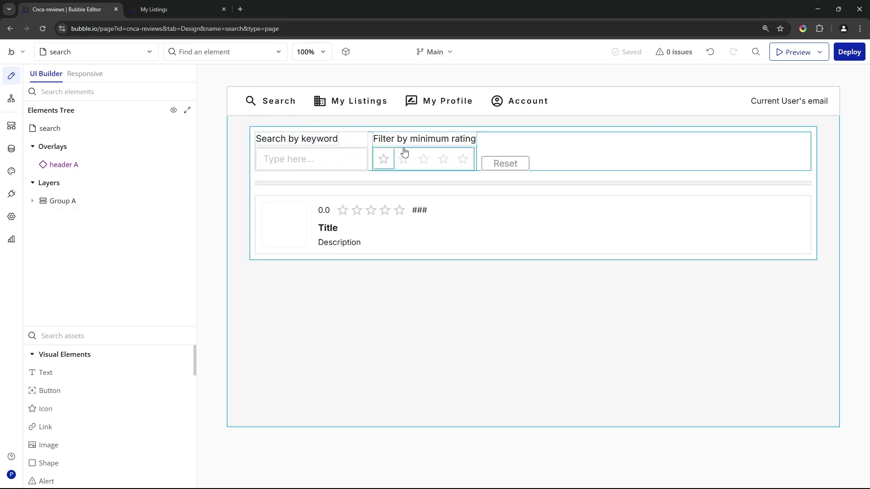
pyautogui.doubleClick(382, 212)
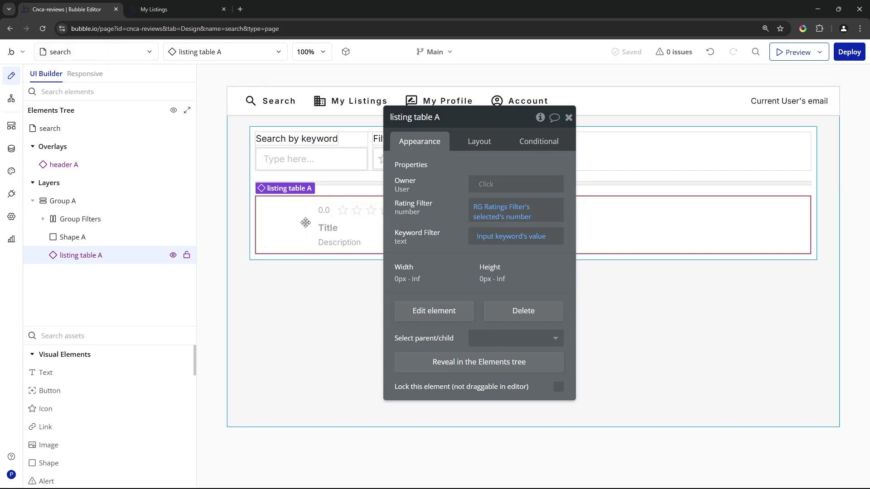
# Step: Open the user-profile page in the editor and inspect the page's type of content and the avatar image's dynamic source
pyautogui.click(148, 53)
pyautogui.click(247, 126)
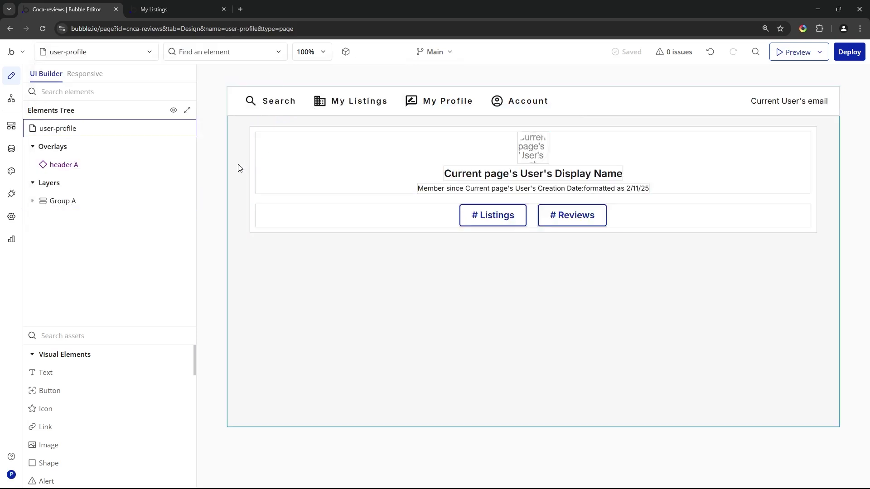
pyautogui.click(149, 58)
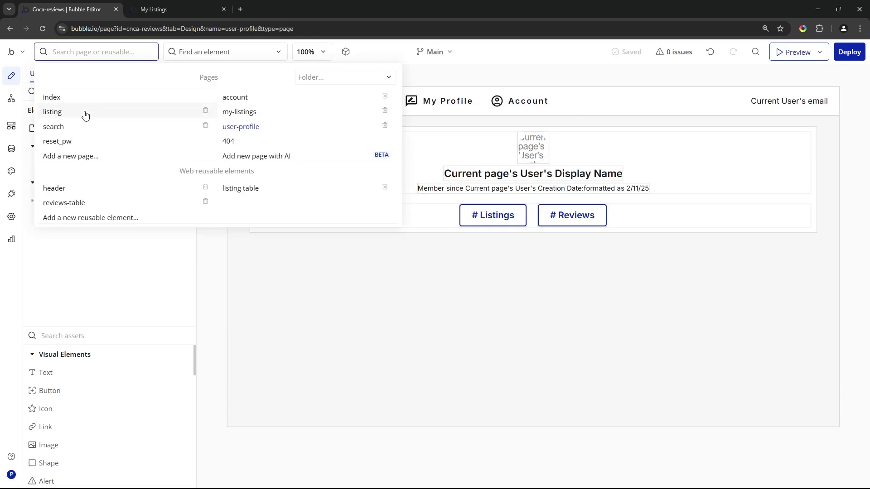
pyautogui.doubleClick(216, 270)
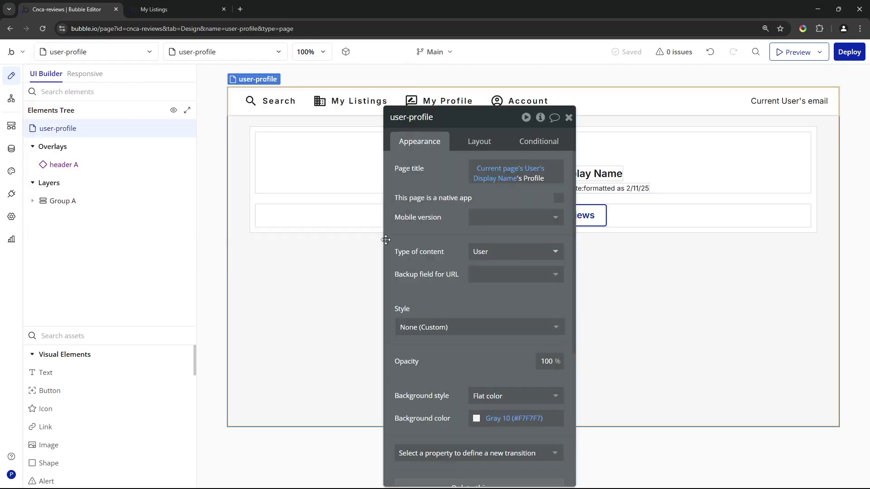
pyautogui.moveTo(435, 193); pyautogui.dragTo(122, 196)
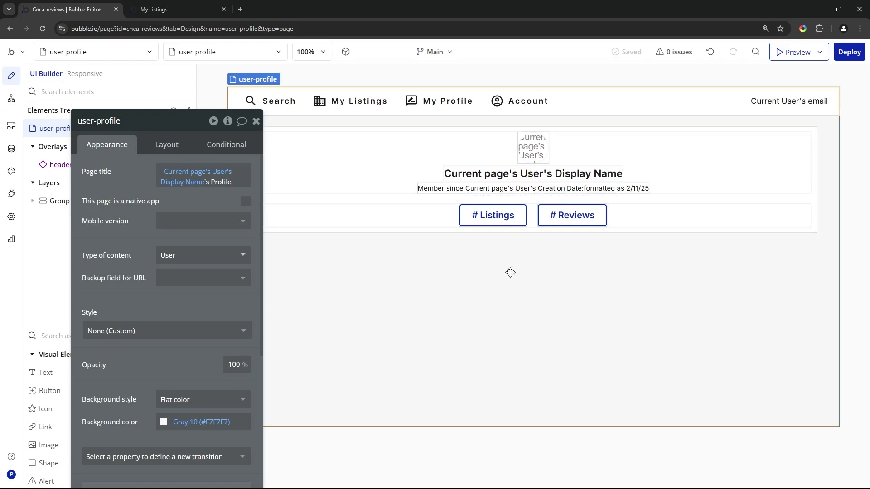
pyautogui.click(534, 149)
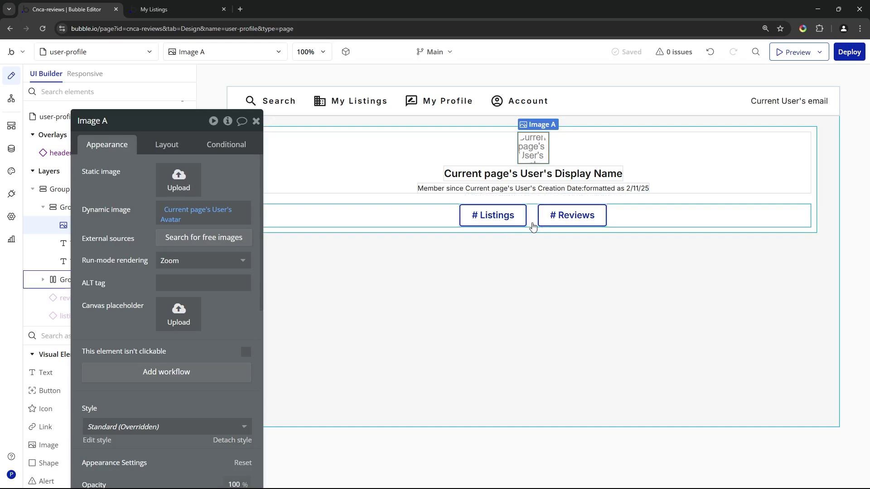
# Step: Open My Profile in the running preview and switch between the profile's listings and reviews
pyautogui.click(154, 9)
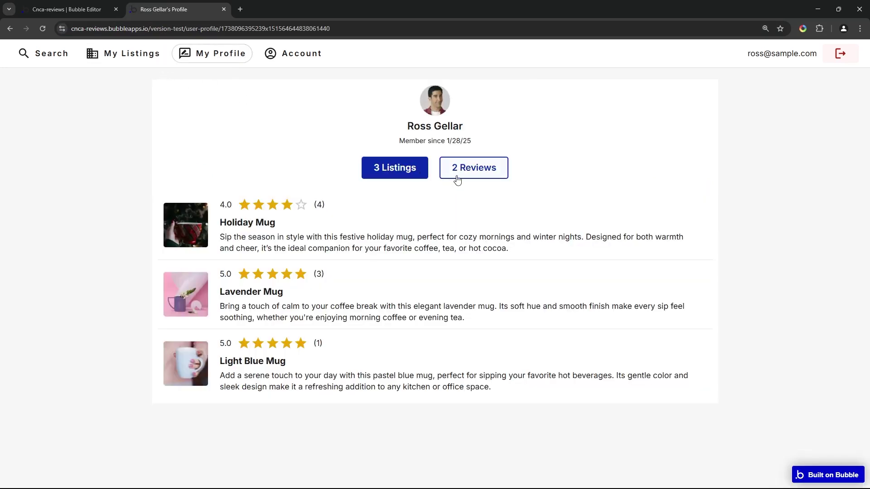
pyautogui.click(460, 177)
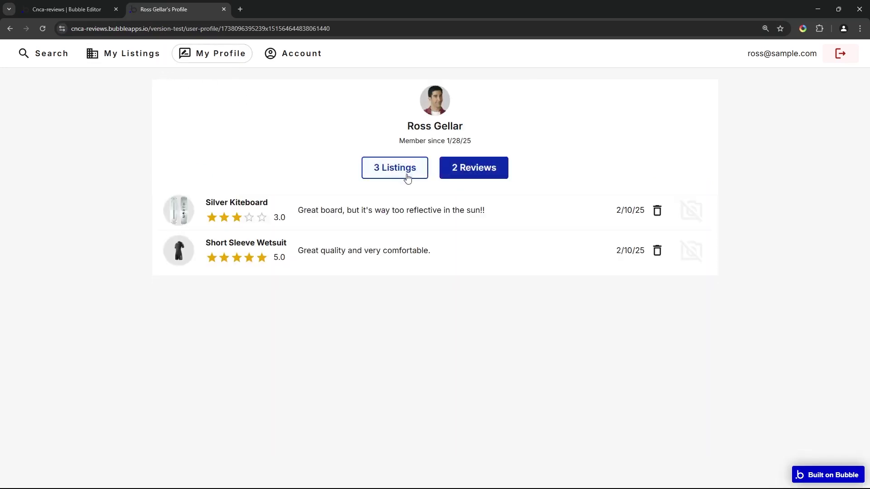
pyautogui.click(410, 174)
pyautogui.click(445, 177)
pyautogui.click(410, 175)
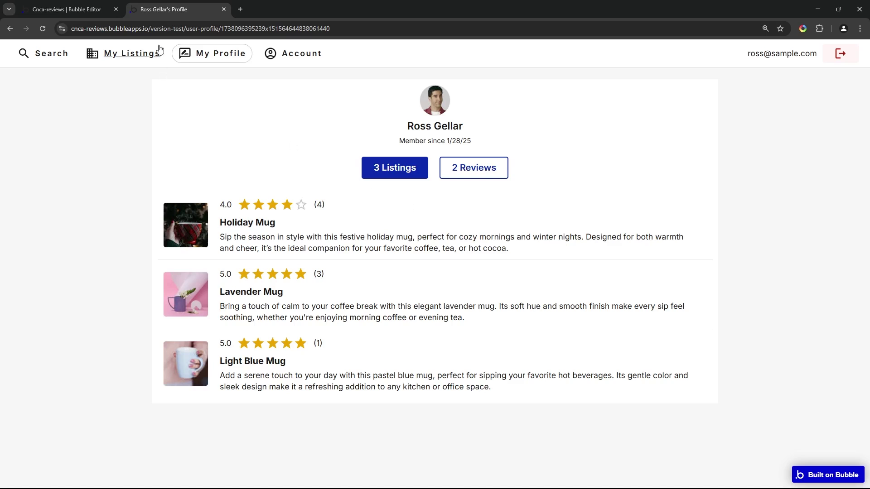
# Step: Return to the editor, look over the web reusable elements, and open the listing table element to view its layout
pyautogui.click(94, 6)
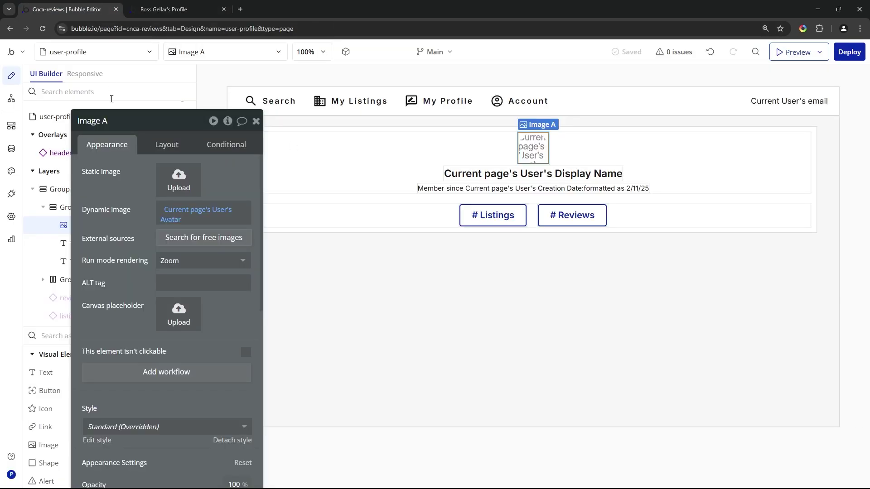
pyautogui.click(122, 52)
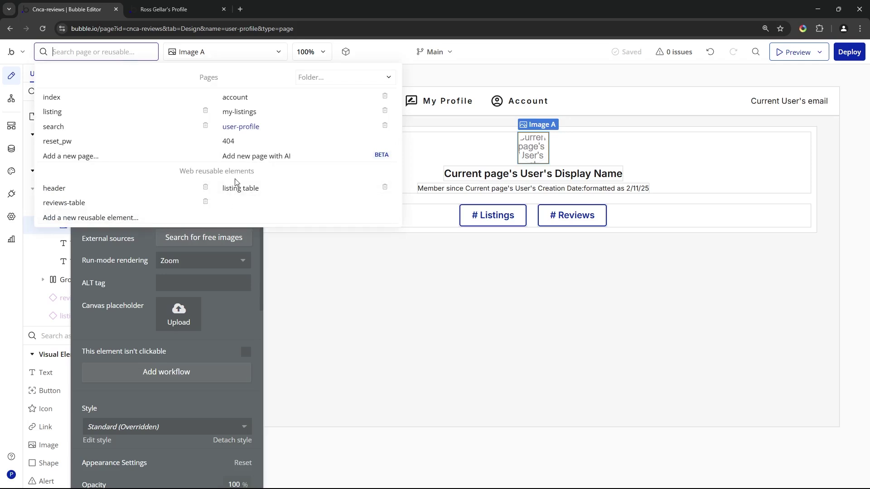
pyautogui.moveTo(236, 187)
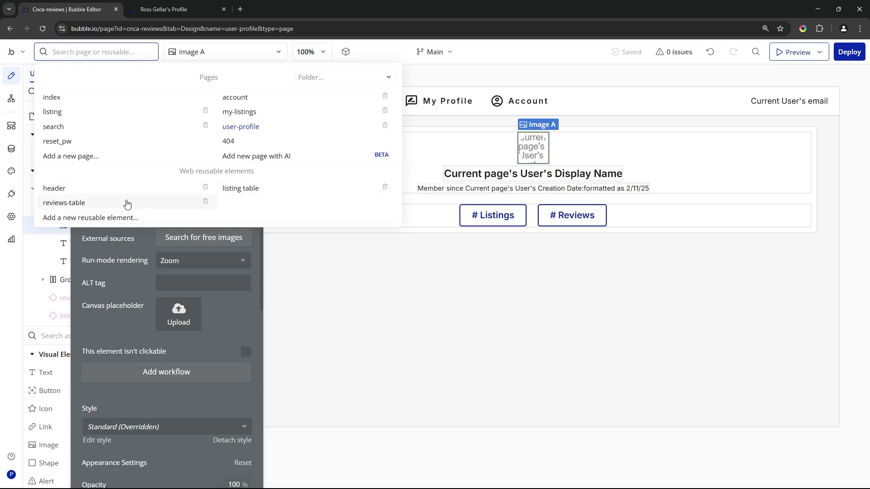
pyautogui.moveTo(116, 208)
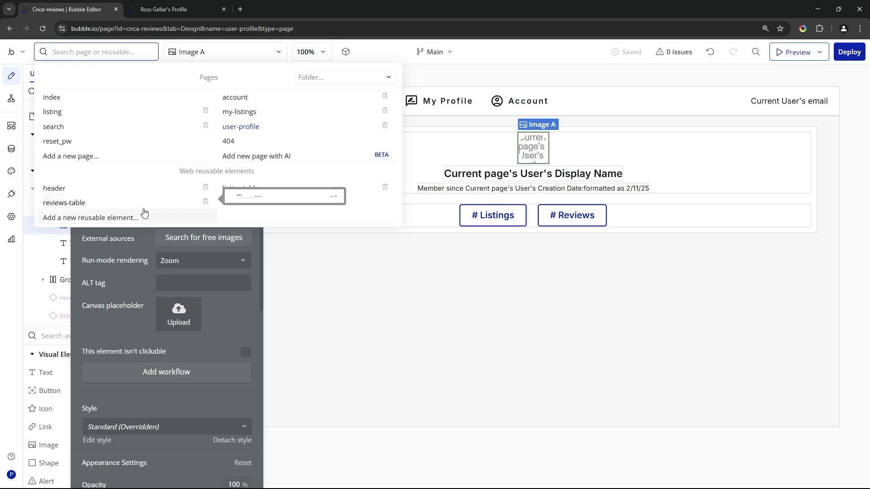
pyautogui.click(249, 190)
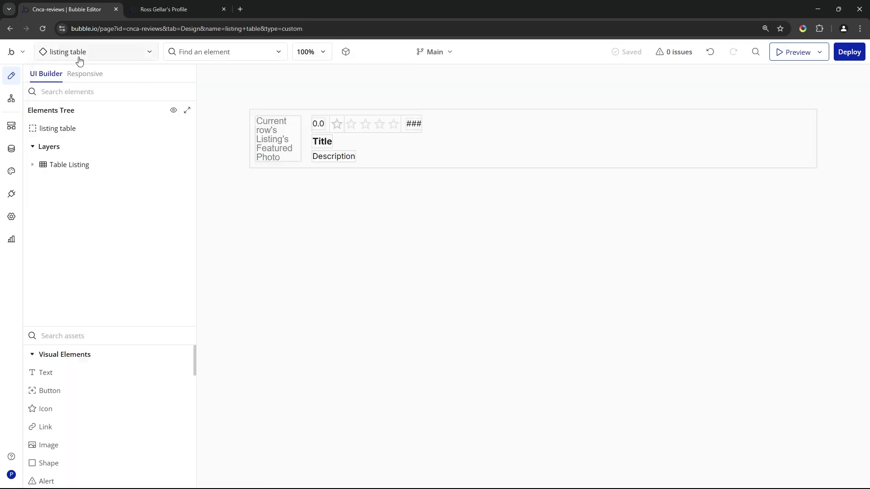
pyautogui.click(252, 129)
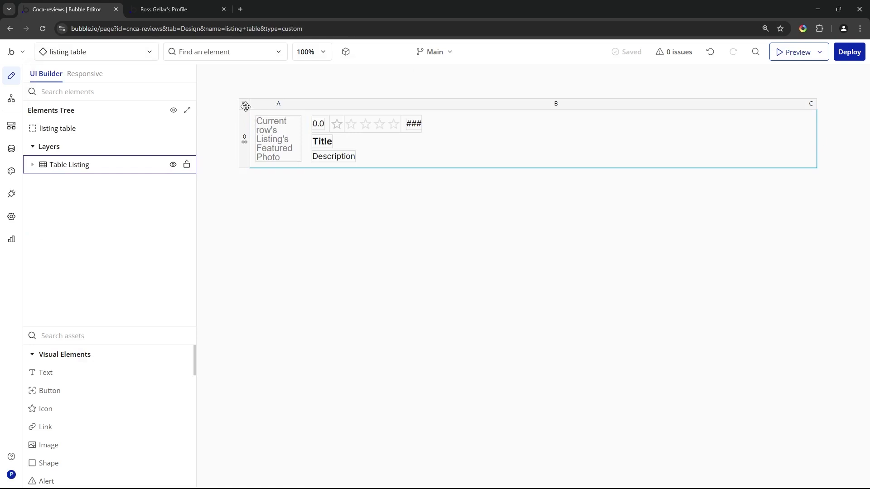
pyautogui.press('Escape')
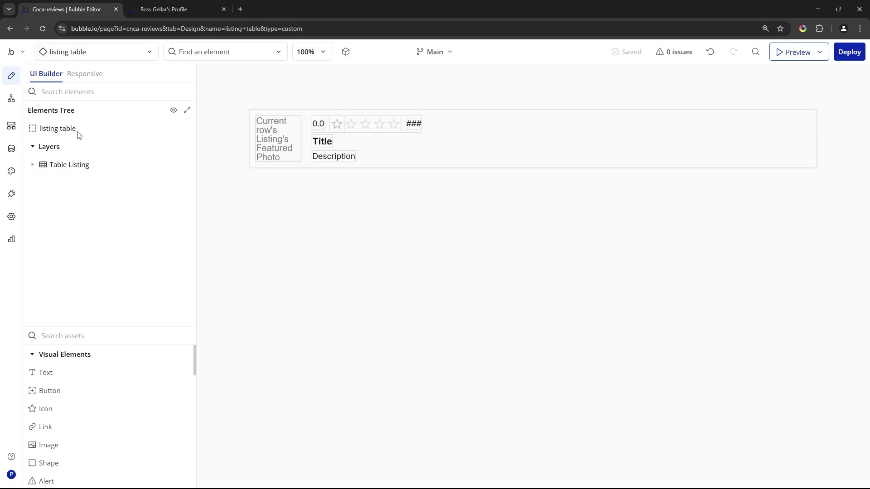
# Step: Compare the listing table as used on the My Profile, My Listings and Search pages of the running preview
pyautogui.click(203, 5)
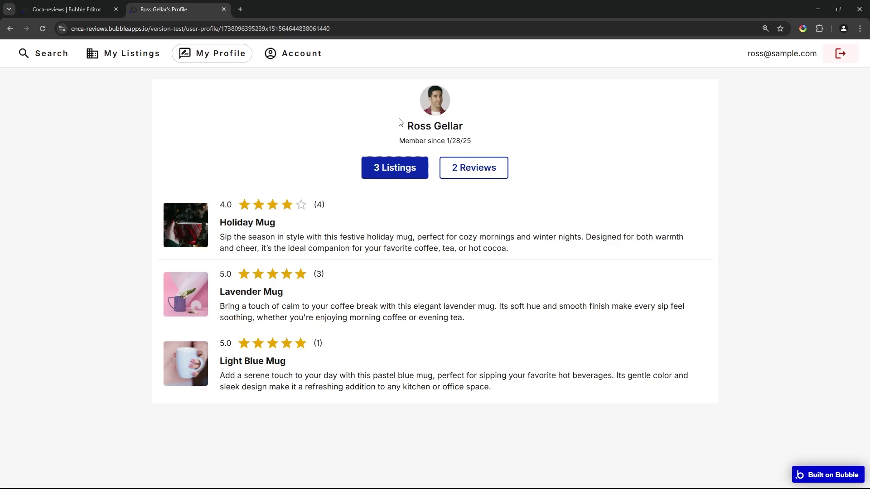
pyautogui.click(130, 55)
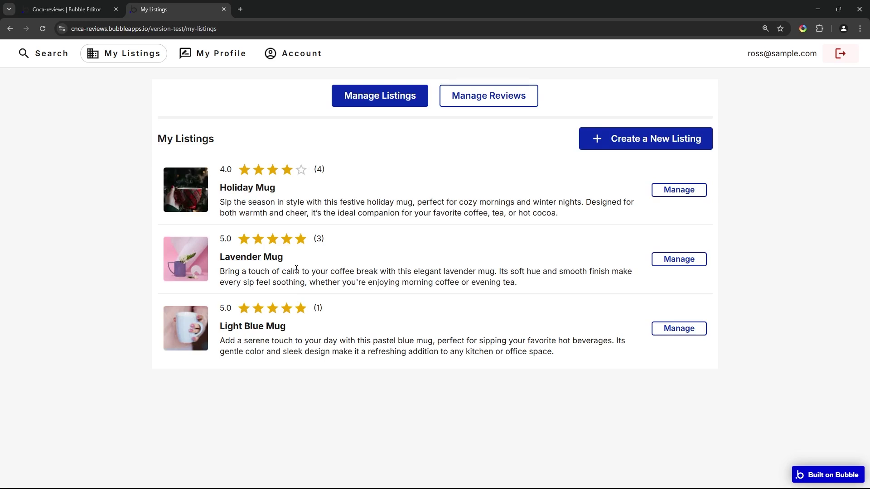
pyautogui.click(65, 58)
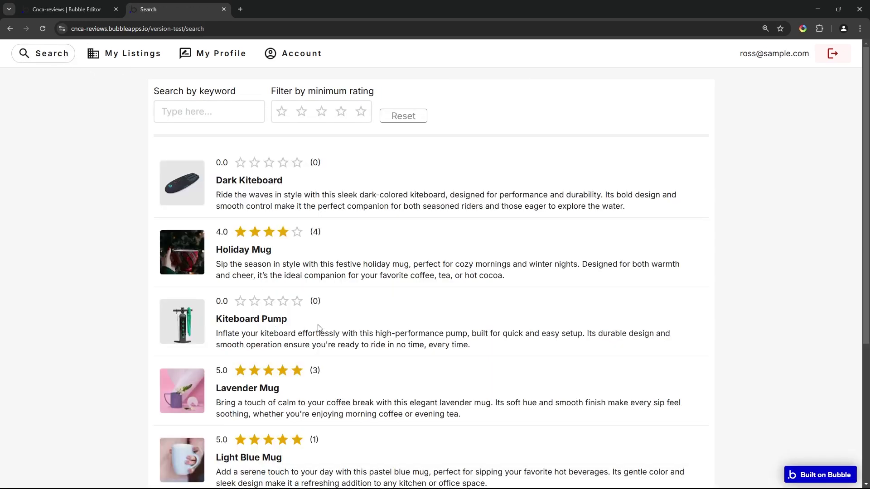
pyautogui.scroll(-3, 357, 244)
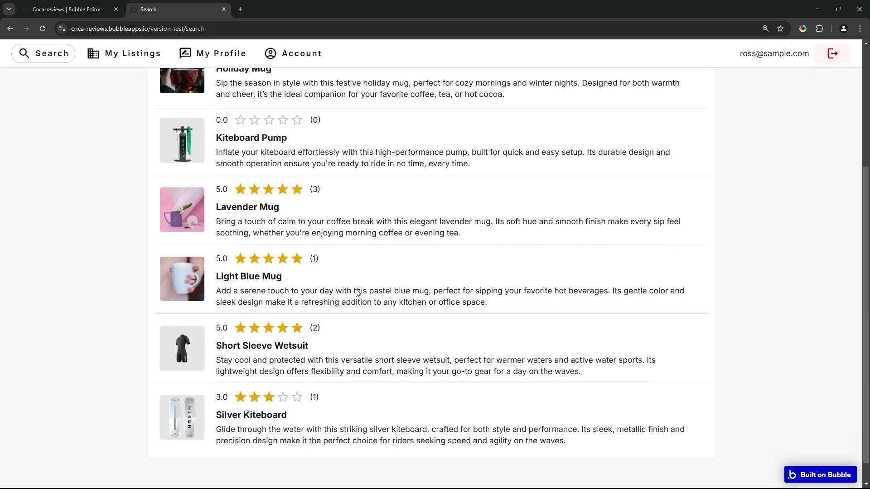
pyautogui.scroll(2, 358, 294)
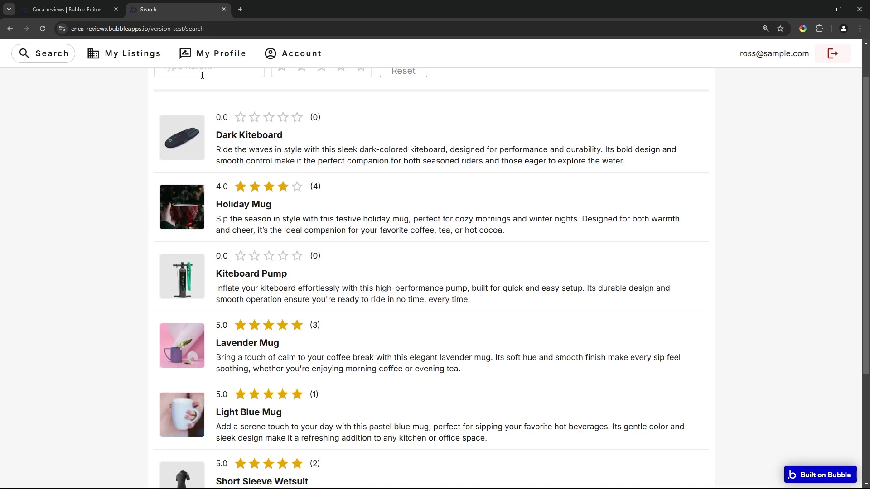
# Step: View the reviews-table reusable element's layout in the editor, and open the header reusable element
pyautogui.click(59, 9)
pyautogui.click(72, 53)
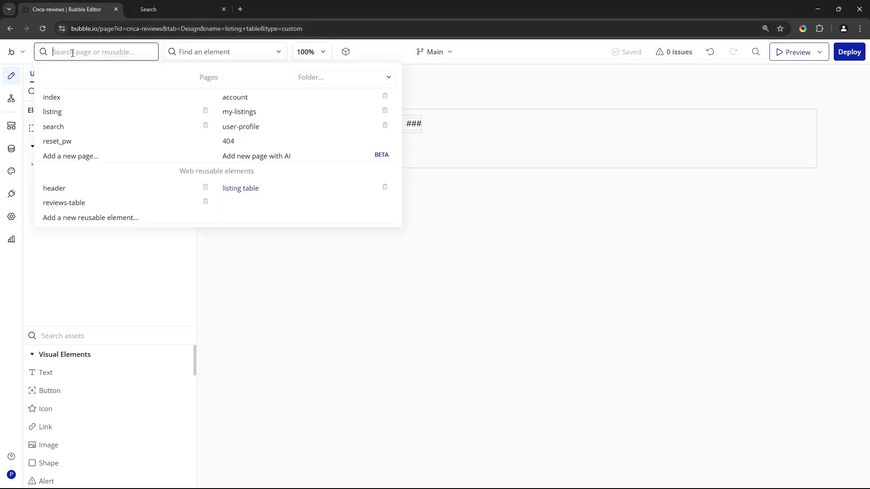
pyautogui.click(68, 202)
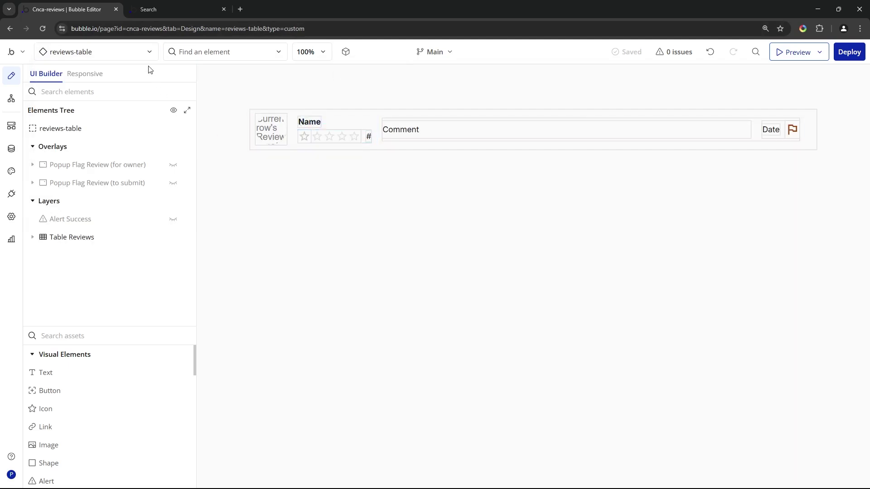
pyautogui.click(149, 52)
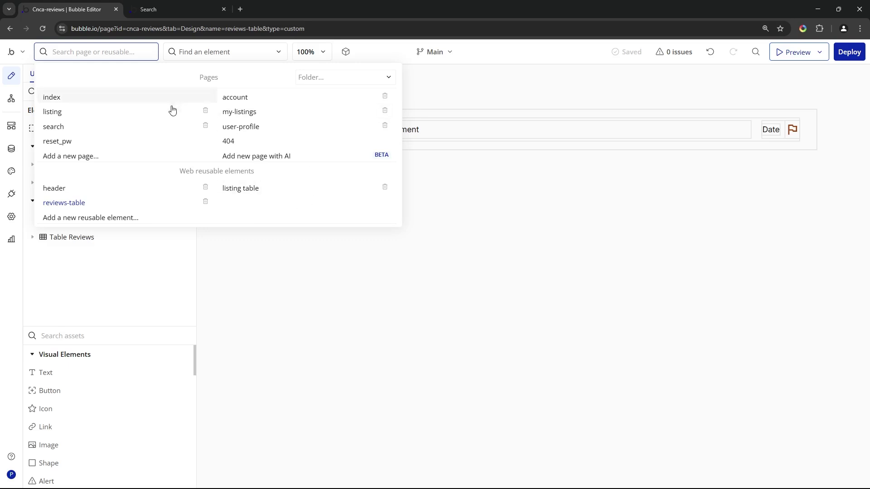
pyautogui.moveTo(180, 203)
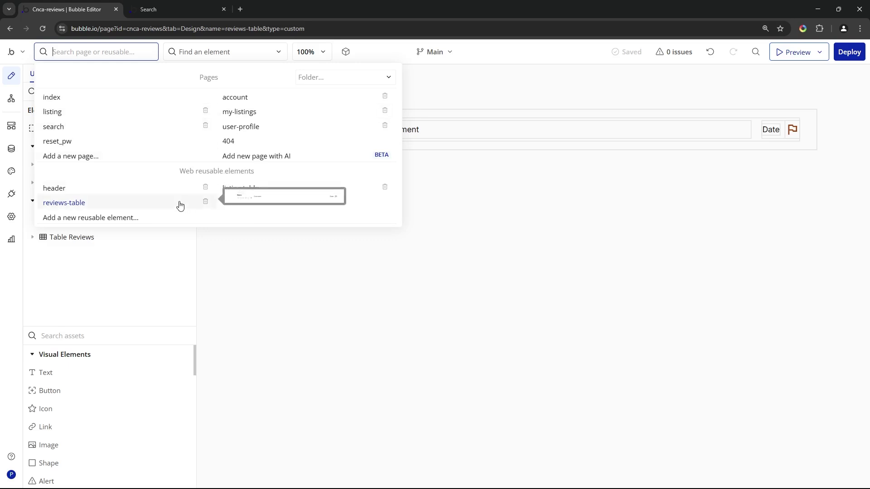
pyautogui.click(104, 189)
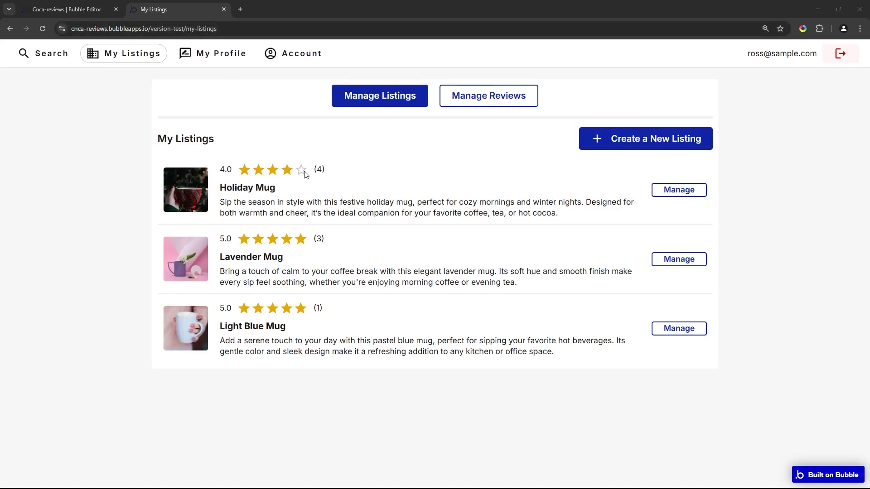
# Step: Switch the preview's My Listings page to managing reviews and back to managing listings, and return to the Bubble editor
pyautogui.click(442, 96)
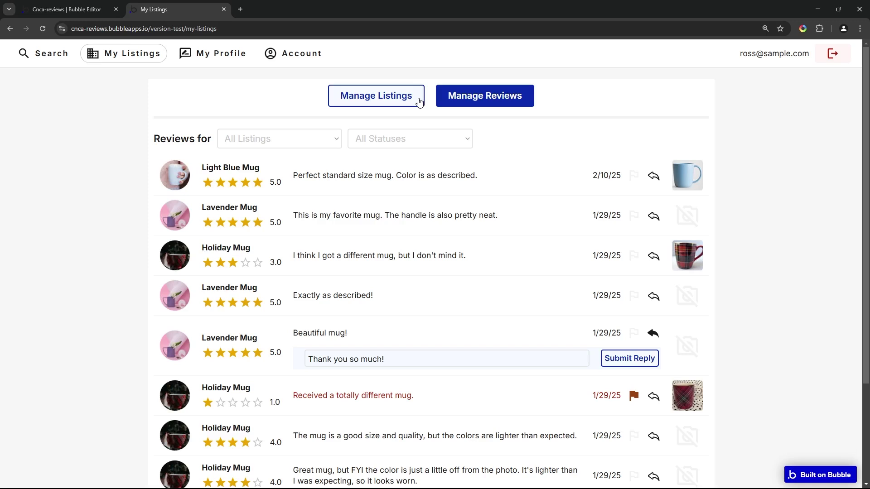
pyautogui.click(419, 100)
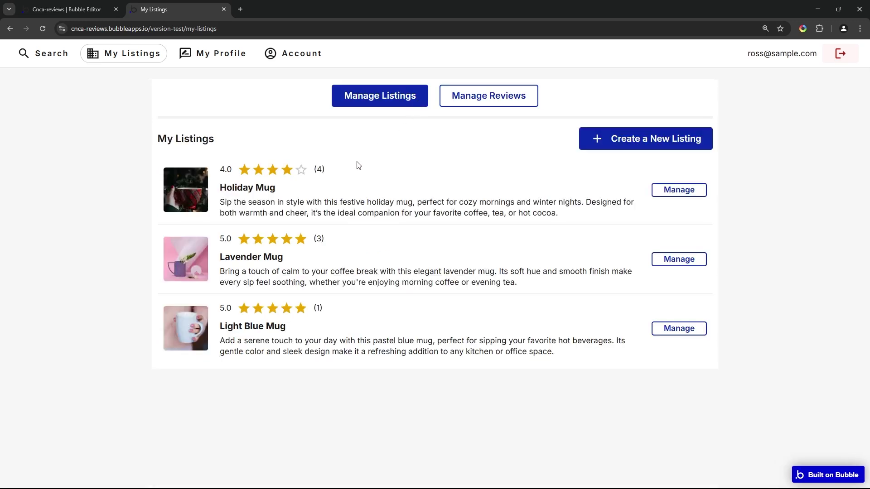
pyautogui.click(101, 10)
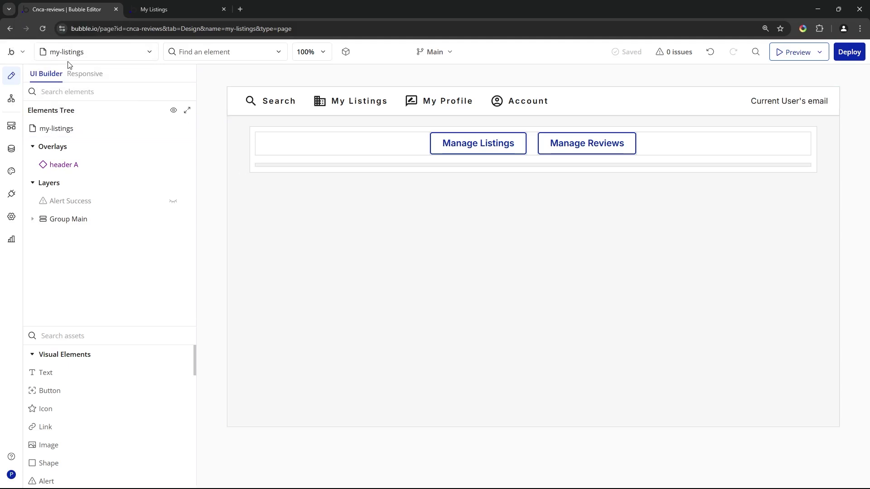
# Step: Examine Group Main's custom states and their default values in the element inspector, comparing them with the My Listings page in the preview
pyautogui.click(72, 225)
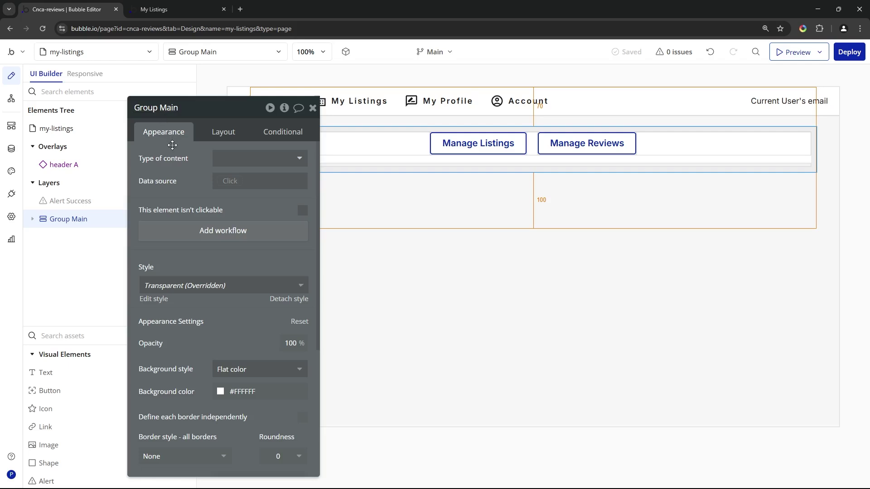
pyautogui.click(285, 108)
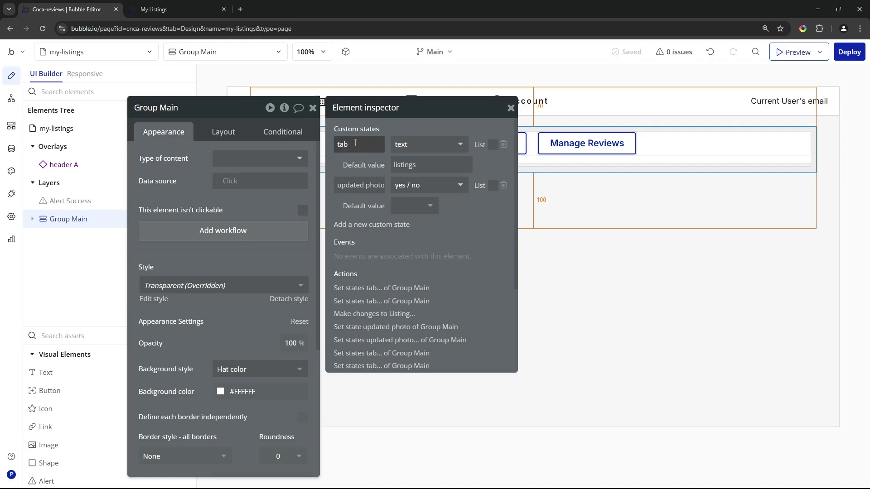
pyautogui.moveTo(355, 143); pyautogui.dragTo(333, 140)
pyautogui.click(353, 187)
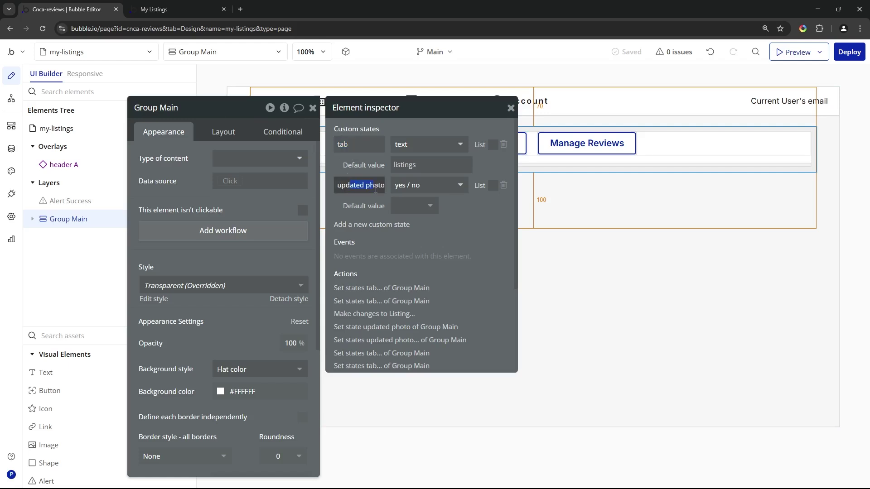
pyautogui.click(365, 151)
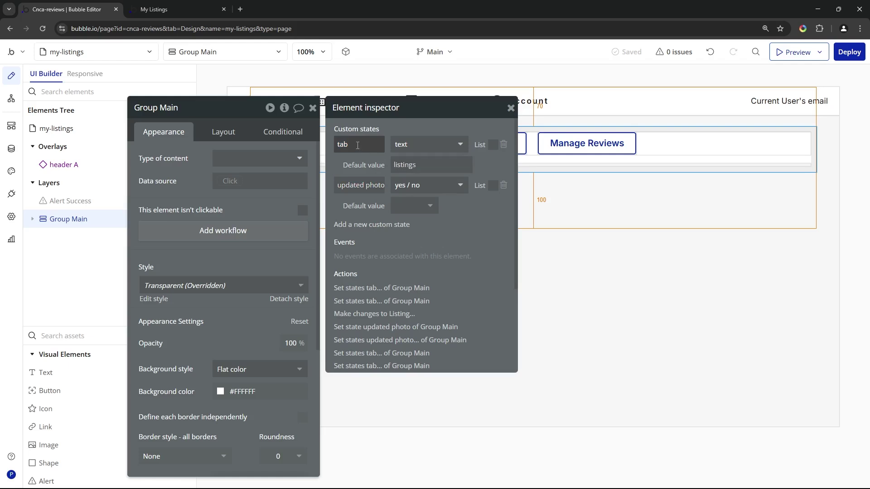
pyautogui.click(394, 163)
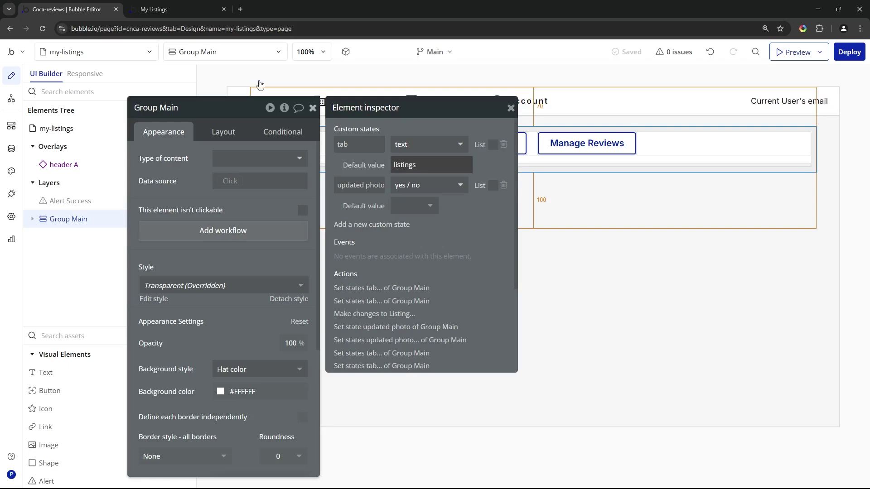
pyautogui.click(172, 9)
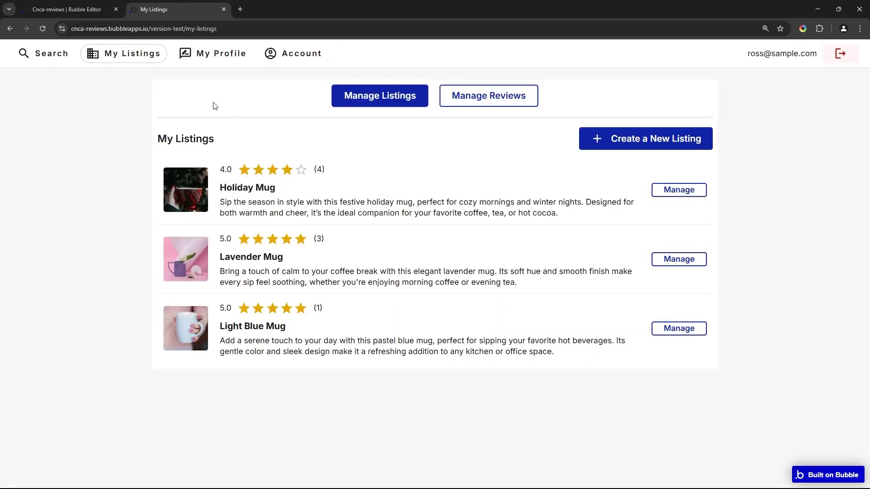
pyautogui.click(108, 12)
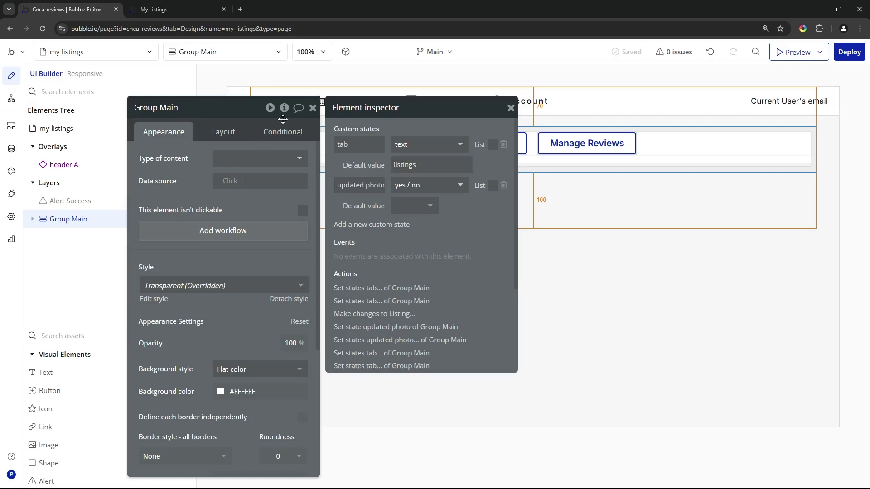
pyautogui.click(312, 110)
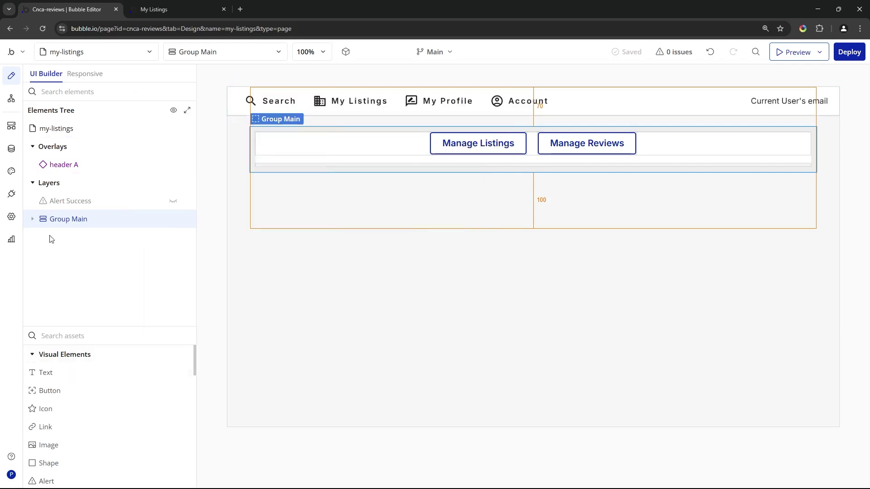
# Step: Expand Group Main and inspect Group My Listings' layout settings and visibility condition
pyautogui.click(34, 222)
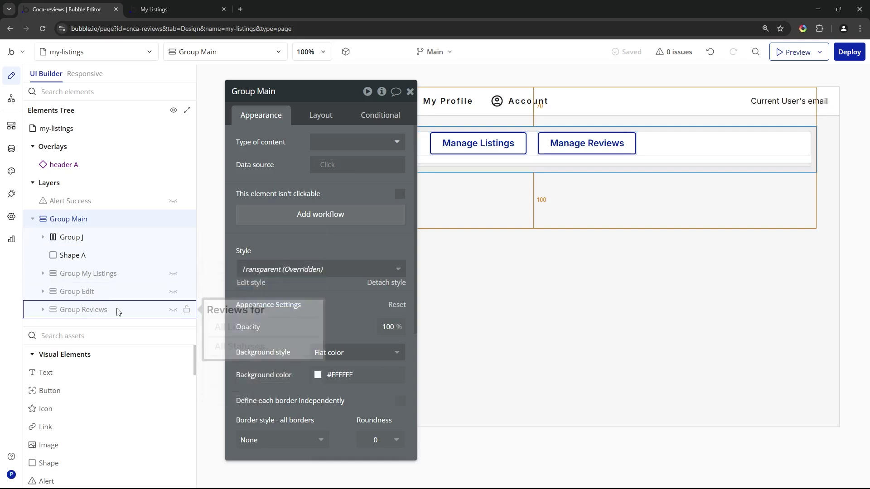
pyautogui.click(149, 274)
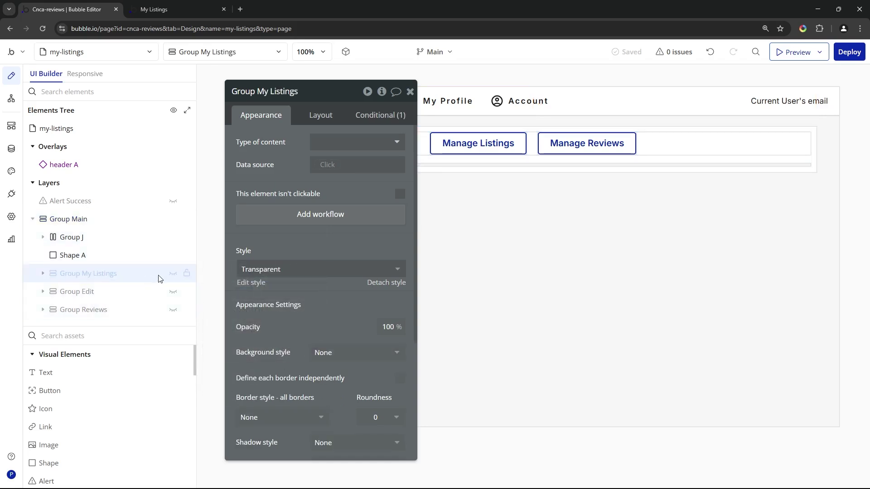
pyautogui.click(316, 117)
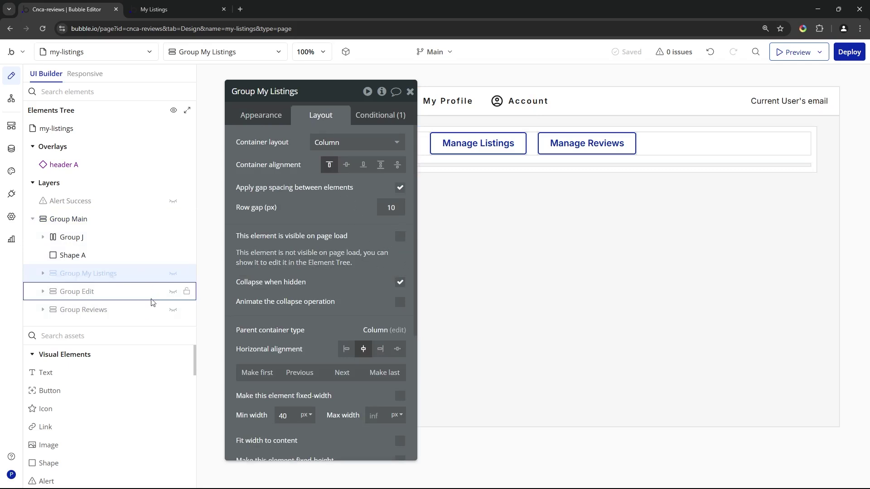
pyautogui.click(367, 113)
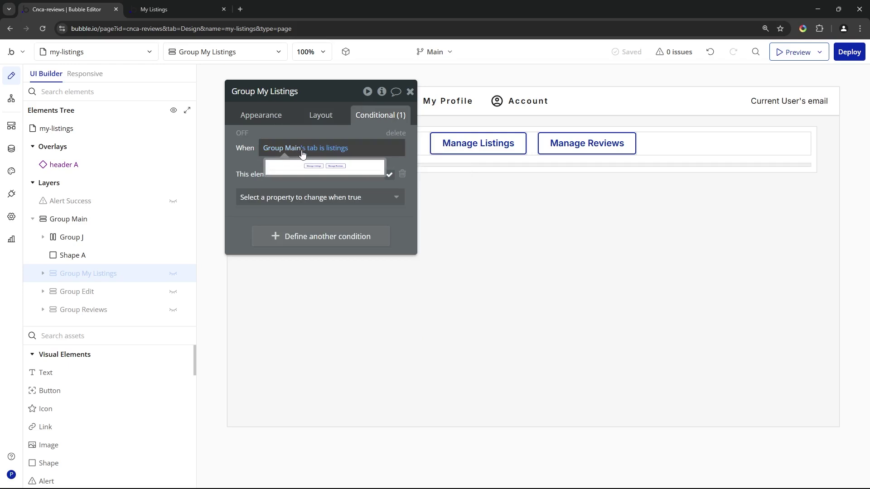
pyautogui.click(325, 153)
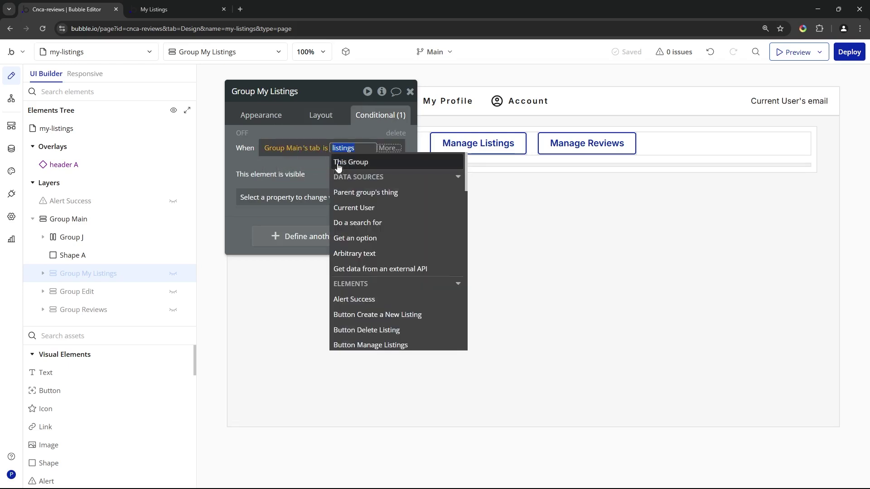
pyautogui.click(320, 166)
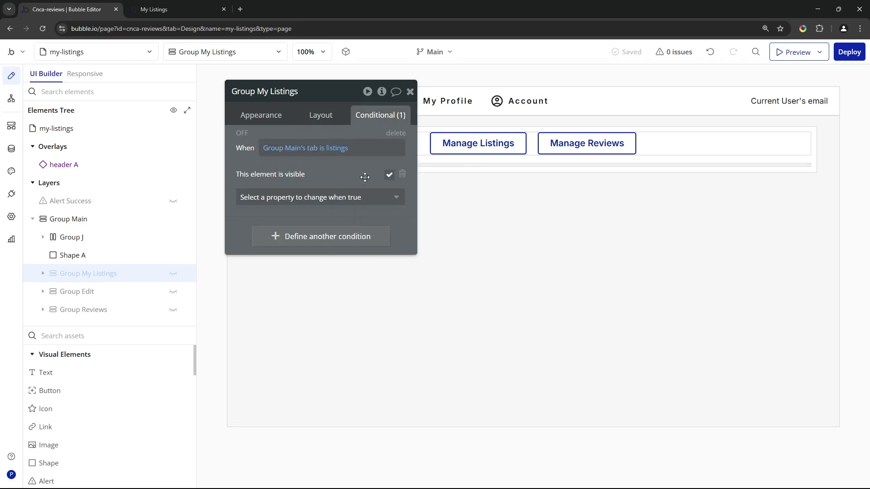
# Step: Compare the visibility conditions of Group Edit and Group Reviews with that of Group My Listings
pyautogui.click(130, 296)
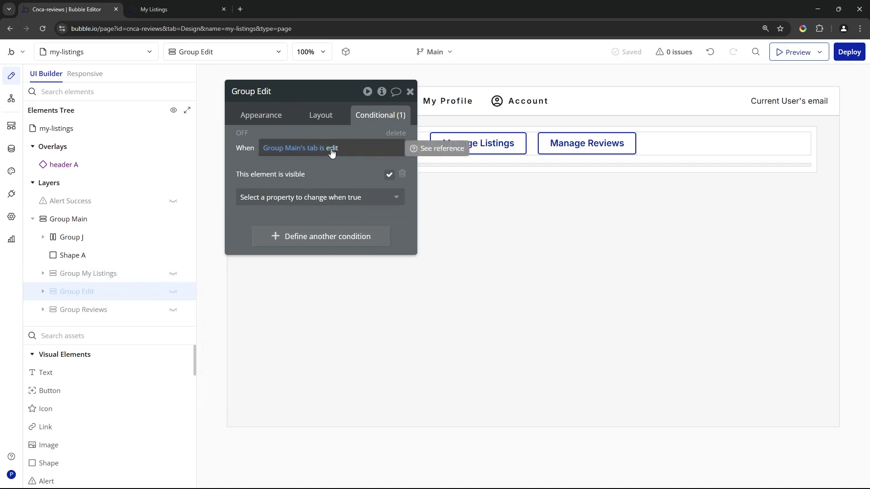
pyautogui.click(159, 309)
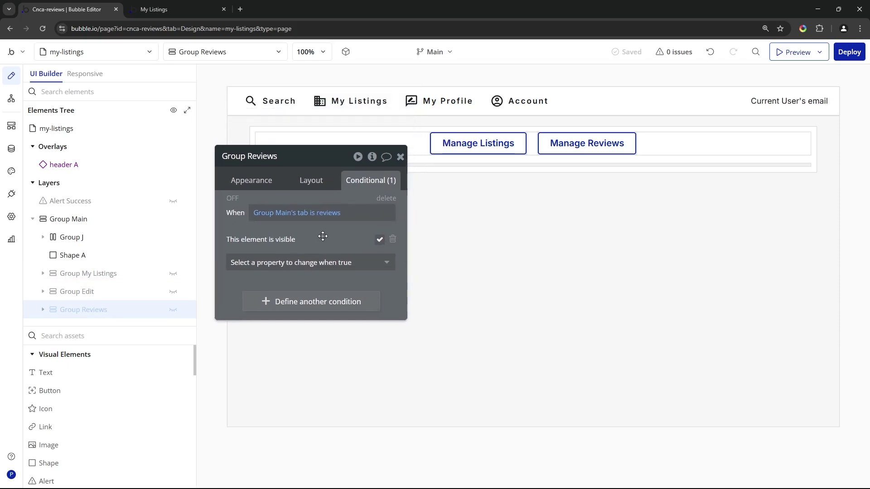
pyautogui.click(113, 278)
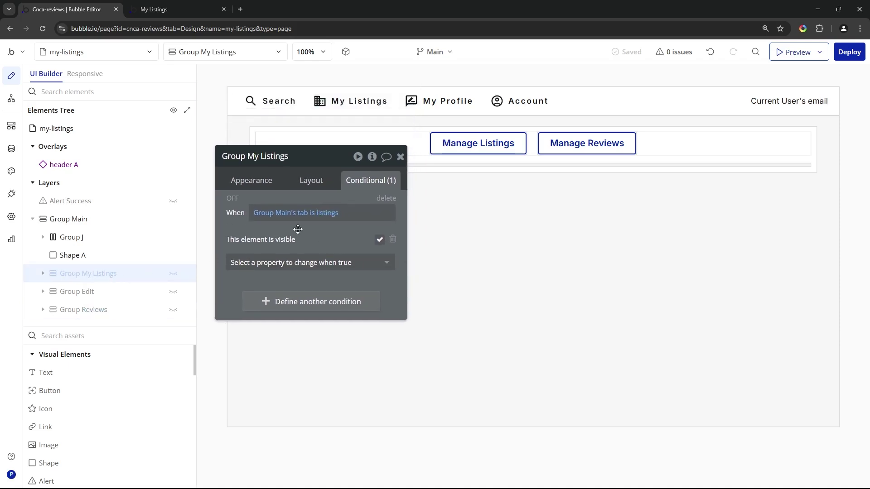
# Step: Show Group My Listings on the canvas and inspect the Set state action in the Create a New Listing button's workflow
pyautogui.click(173, 273)
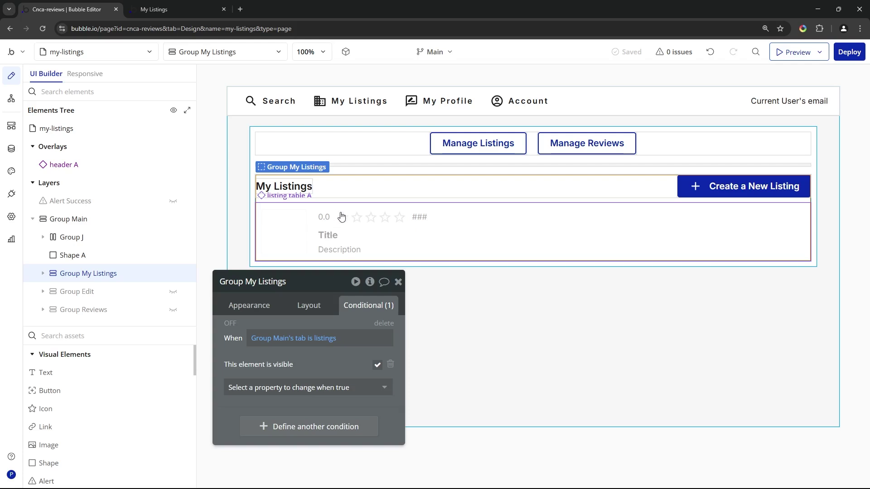
pyautogui.click(306, 190)
pyautogui.click(698, 182)
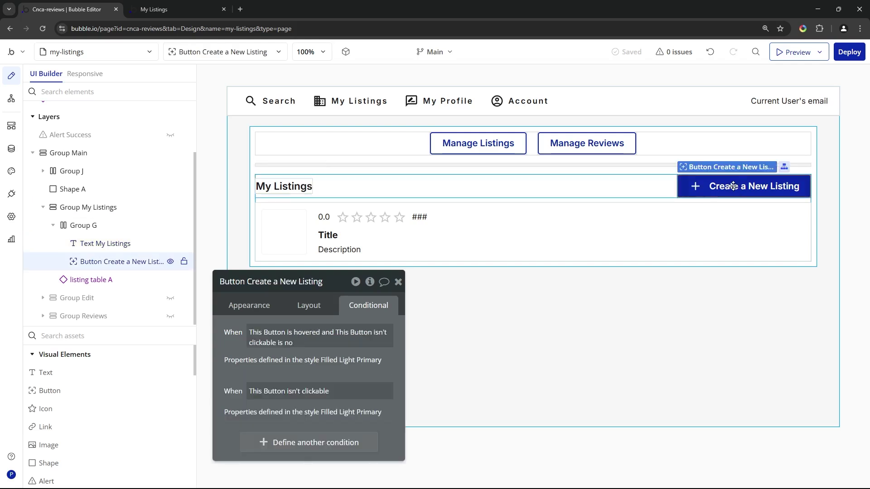
pyautogui.click(266, 306)
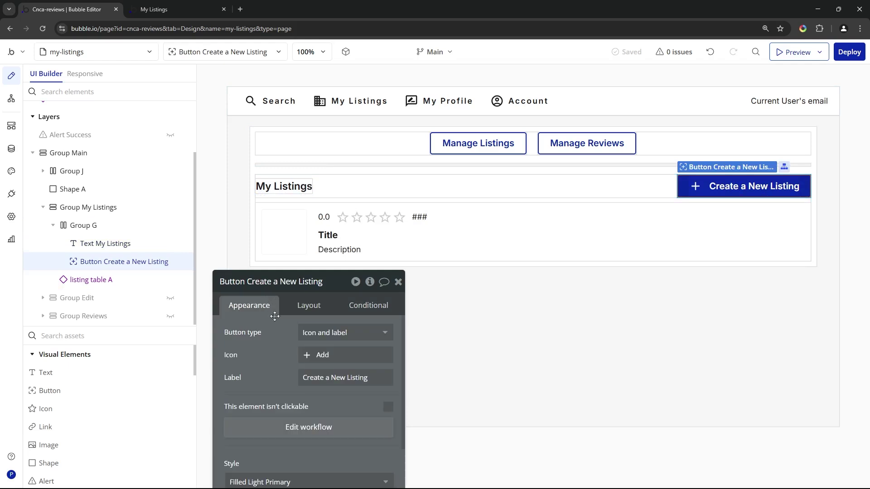
pyautogui.click(291, 425)
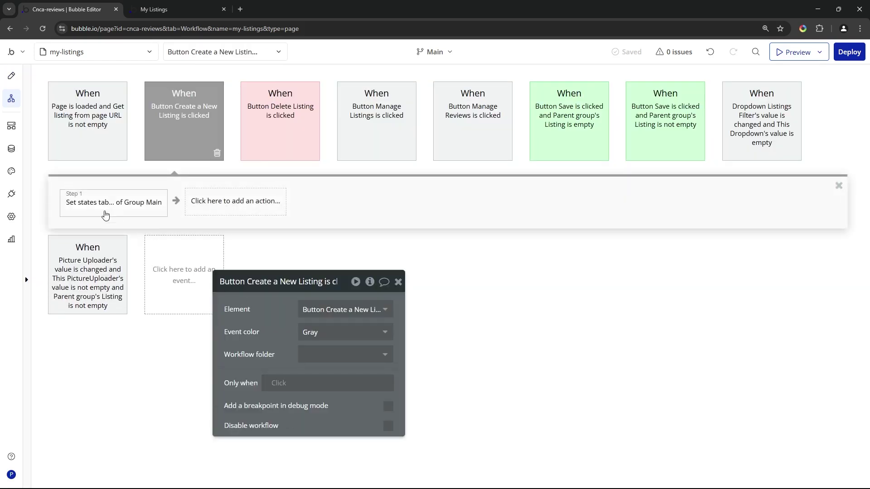
pyautogui.click(105, 214)
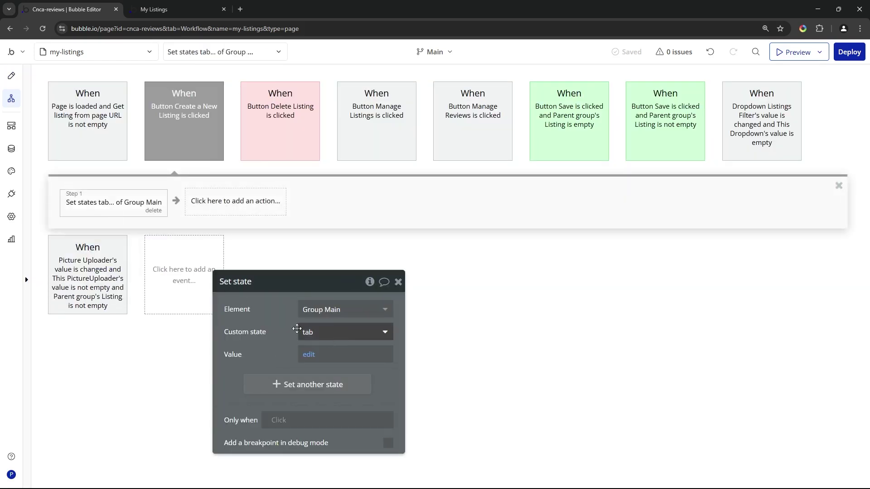
pyautogui.moveTo(270, 325); pyautogui.dragTo(265, 237)
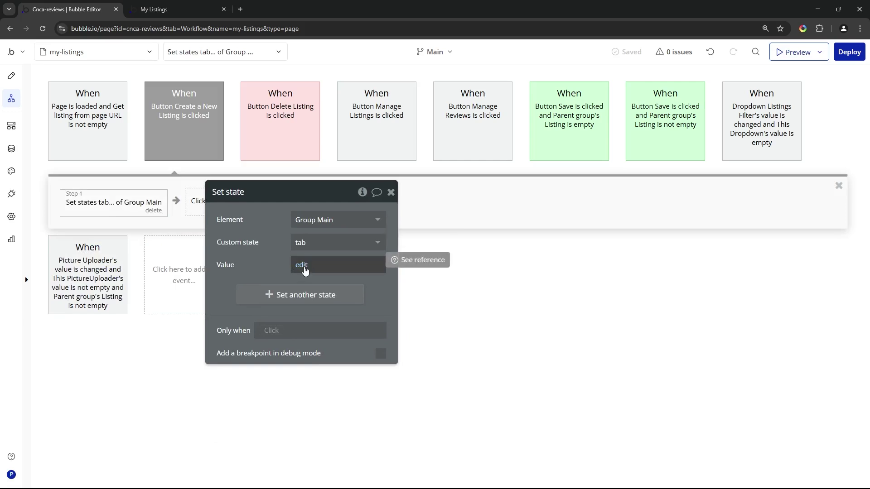
# Step: Return to the page design, hide Group My Listings and show Group Edit on the canvas to view its form
pyautogui.click(12, 76)
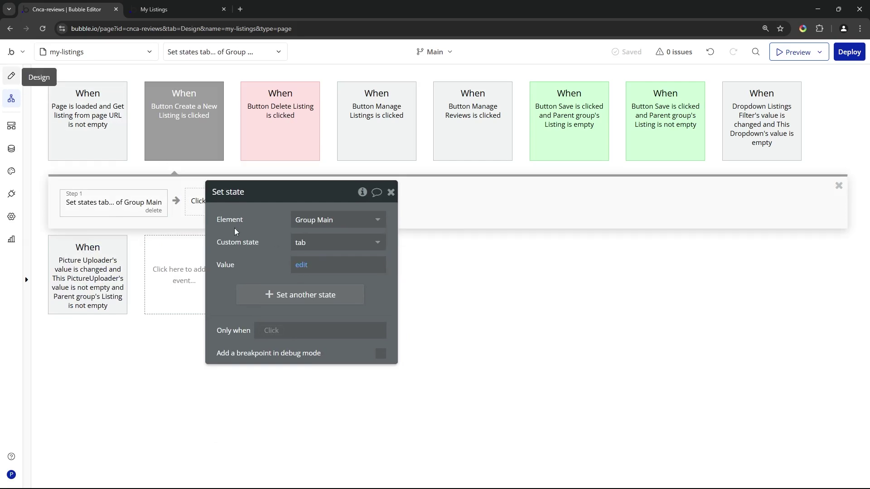
pyautogui.click(121, 211)
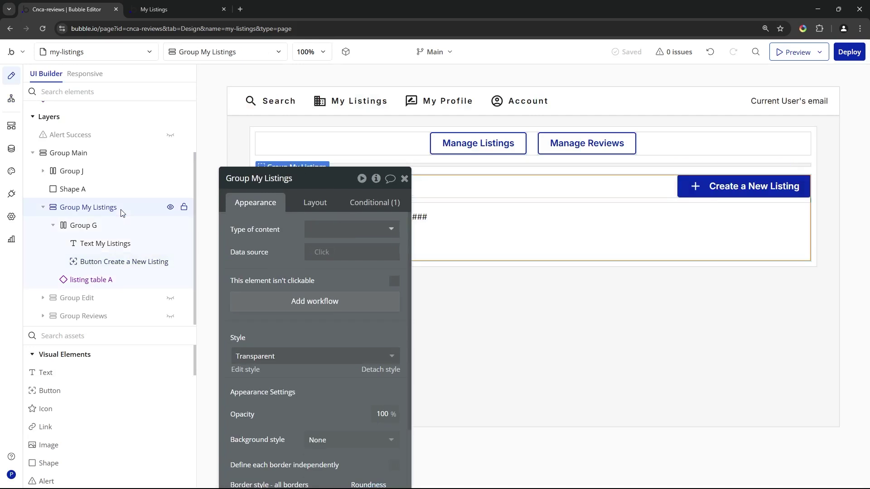
pyautogui.click(43, 207)
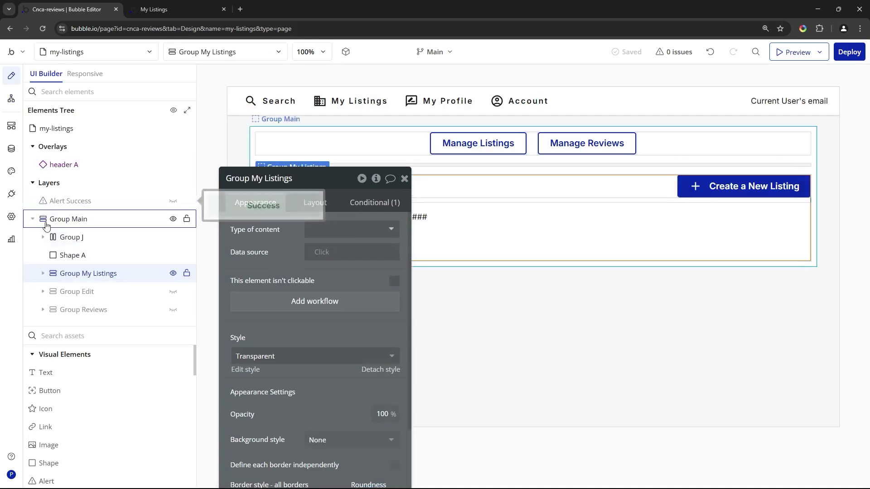
pyautogui.click(163, 293)
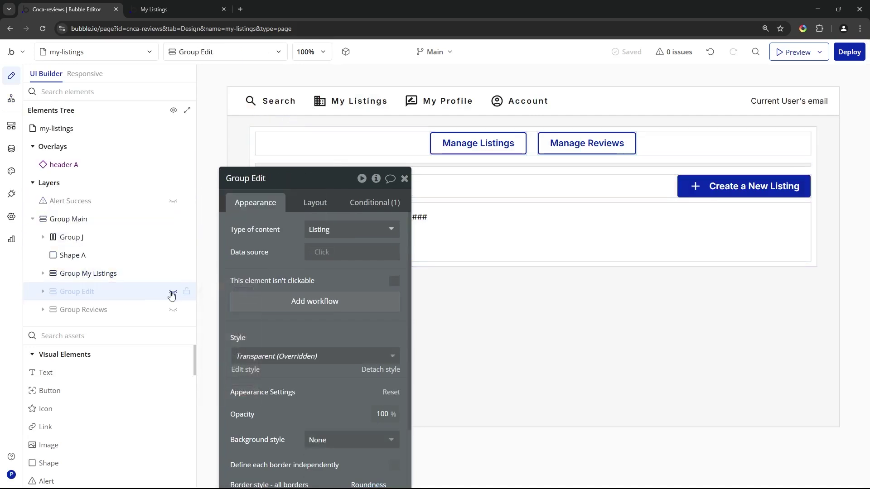
pyautogui.click(173, 291)
pyautogui.click(173, 273)
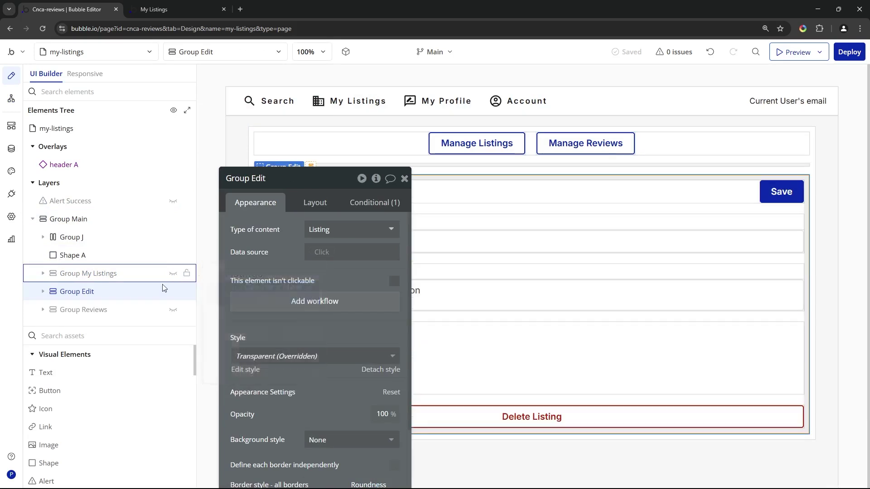
pyautogui.click(249, 277)
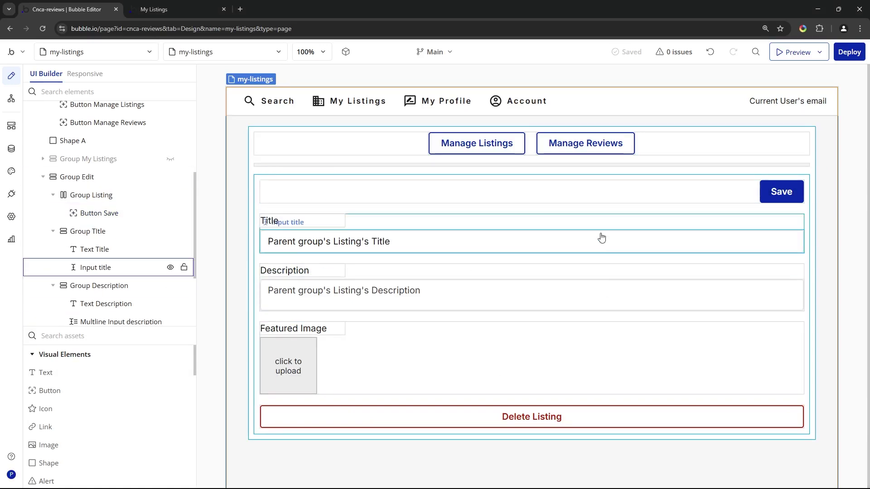
# Step: Open the Manage Listings button's workflow and inspect its Set state action for Group Main
pyautogui.doubleClick(473, 153)
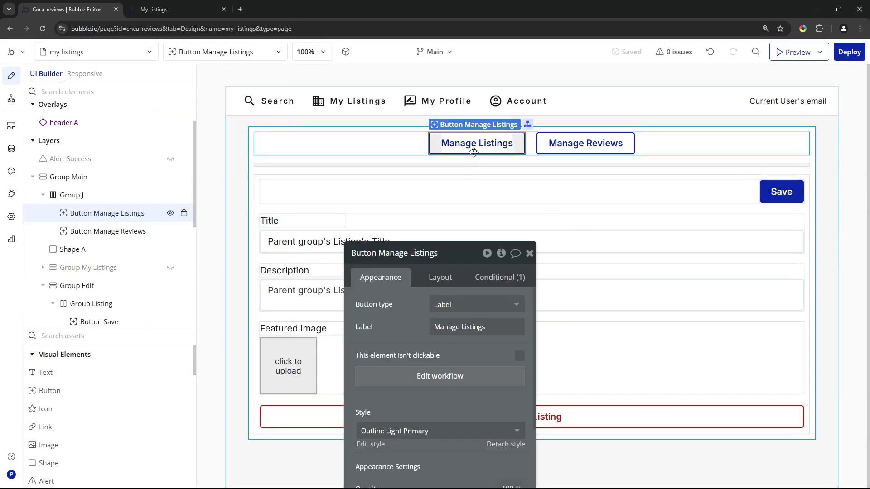
pyautogui.click(440, 376)
pyautogui.click(123, 215)
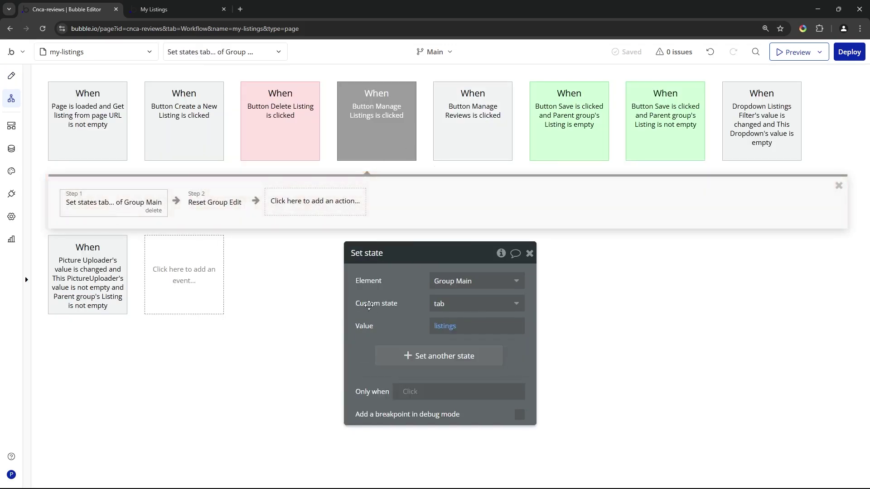
pyautogui.moveTo(365, 301); pyautogui.dragTo(330, 233)
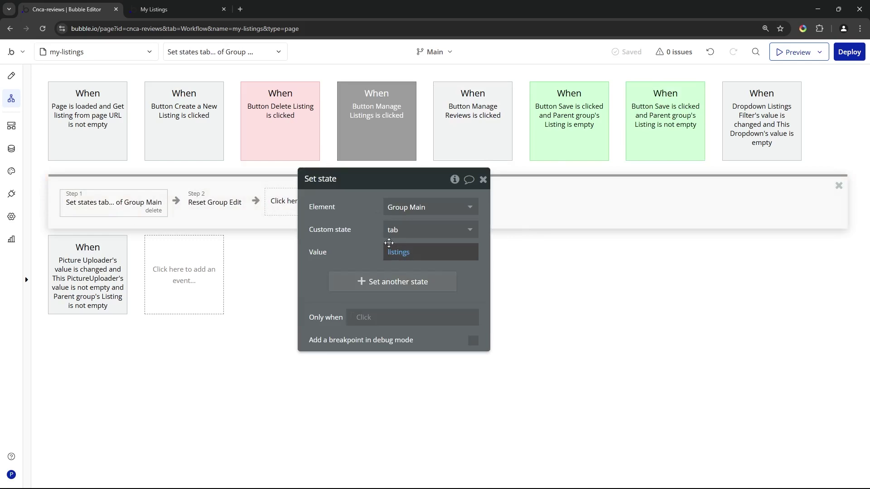
# Step: Inspect the Manage Listings workflow's Reset data action for Group Edit, and open the workflows of the edit form's Save button
pyautogui.click(209, 211)
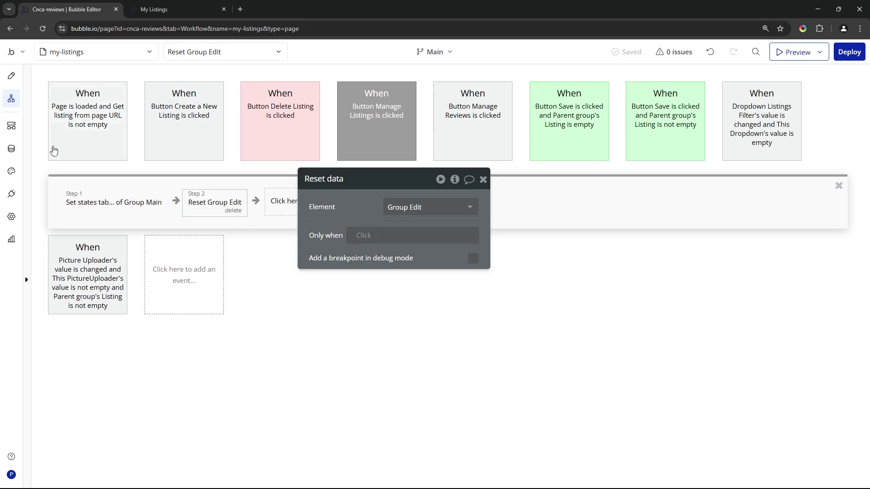
pyautogui.click(11, 75)
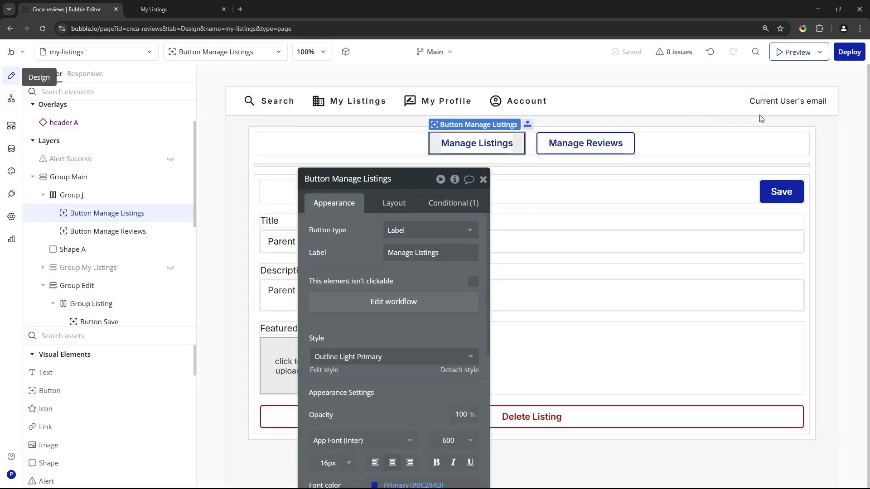
pyautogui.click(775, 201)
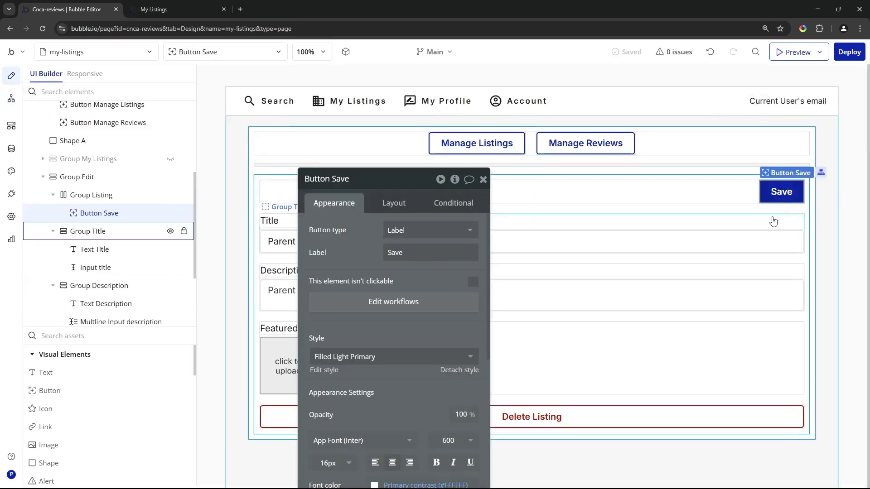
pyautogui.click(475, 302)
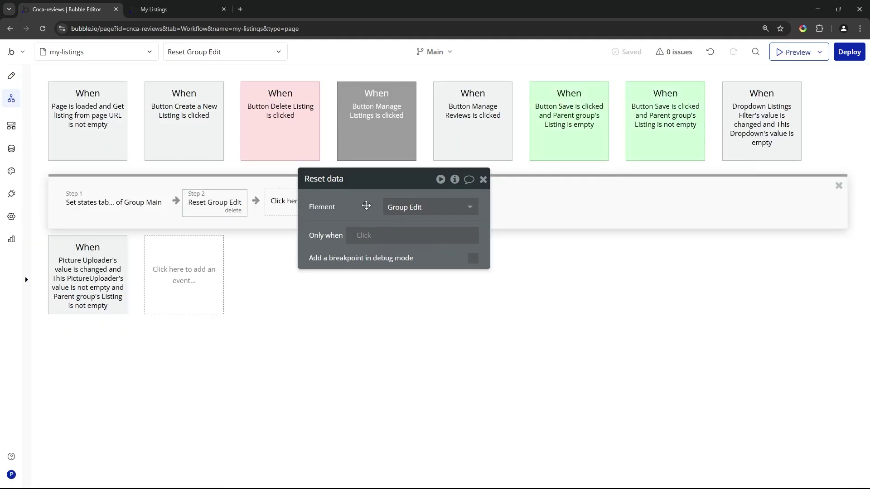
# Step: Compare the Set state actions in the Save button's workflows for an empty and a non-empty parent group's Listing
pyautogui.click(583, 124)
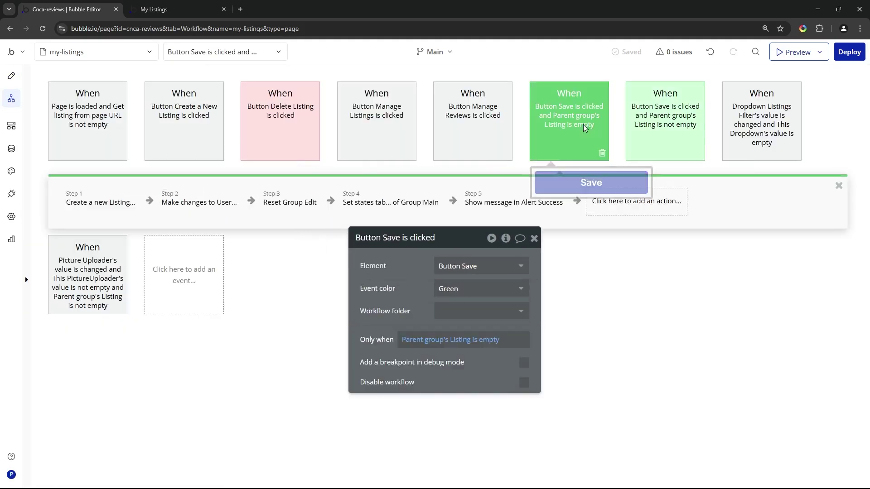
pyautogui.click(653, 121)
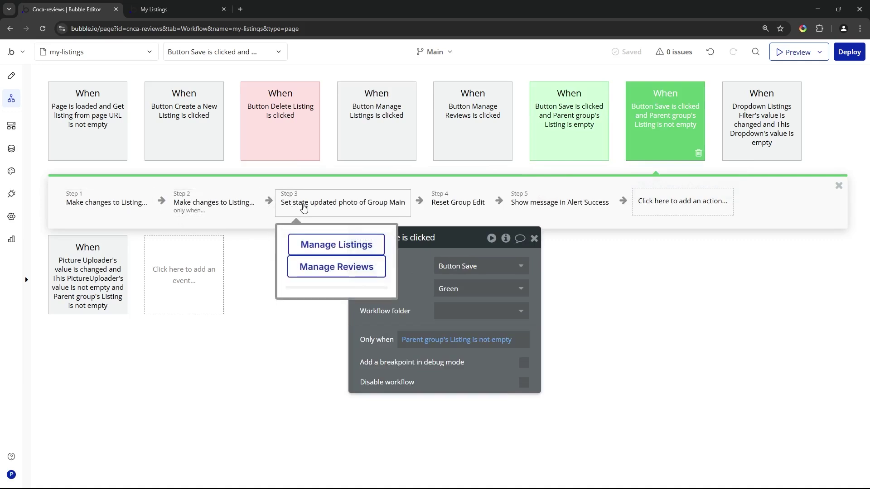
pyautogui.click(324, 207)
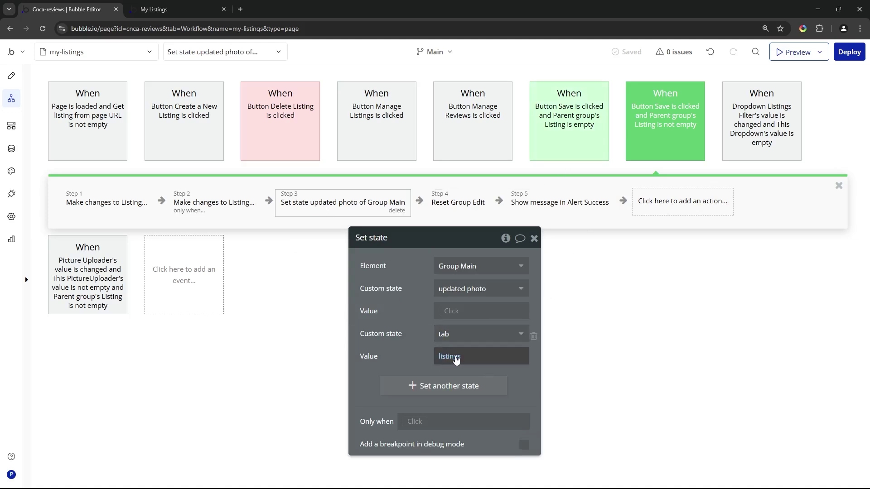
pyautogui.click(544, 150)
pyautogui.click(353, 205)
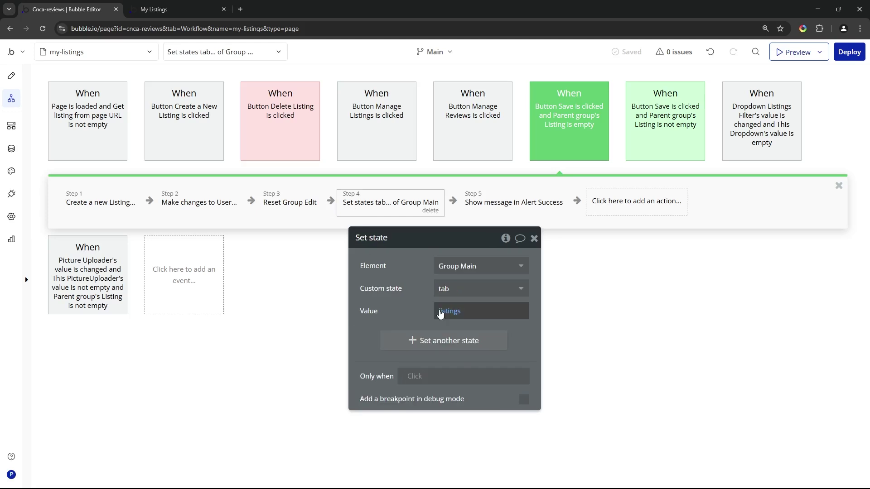
# Step: Switch to the running My Listings page and save the open Holiday Mug listing
pyautogui.click(194, 9)
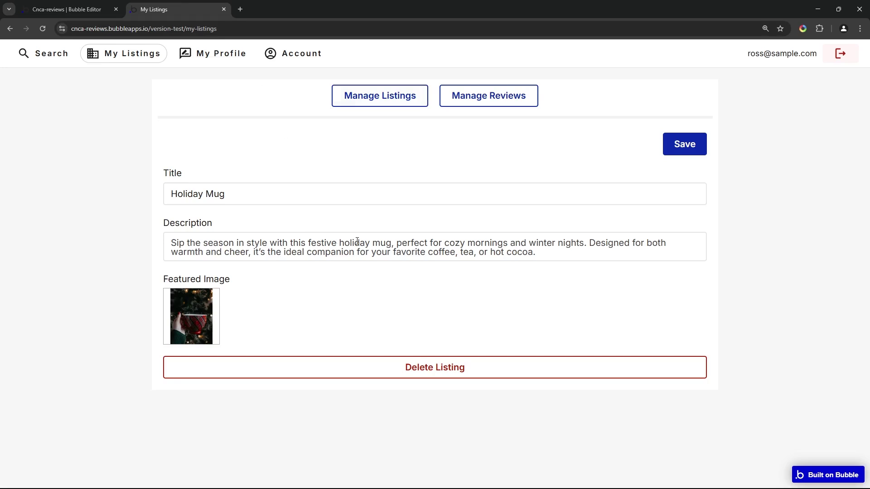
pyautogui.click(695, 152)
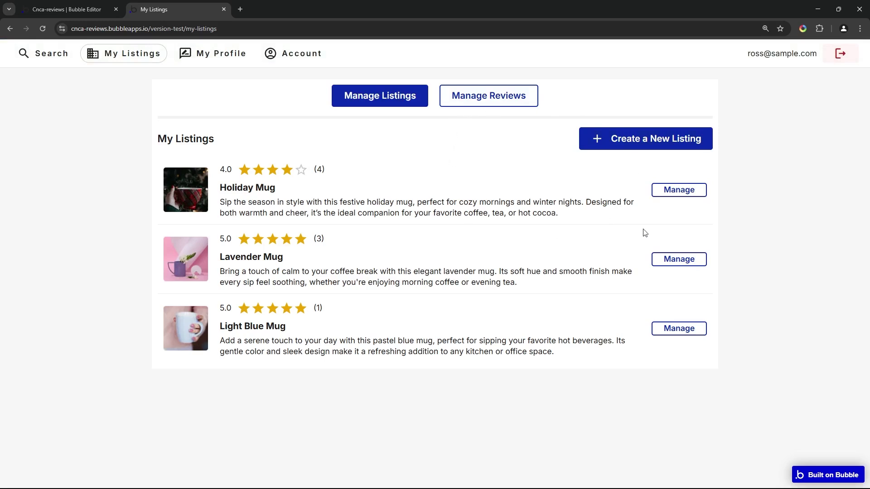
# Step: Return to the Bubble editor and inspect the Set state action in the Manage Reviews button's workflow
pyautogui.click(83, 8)
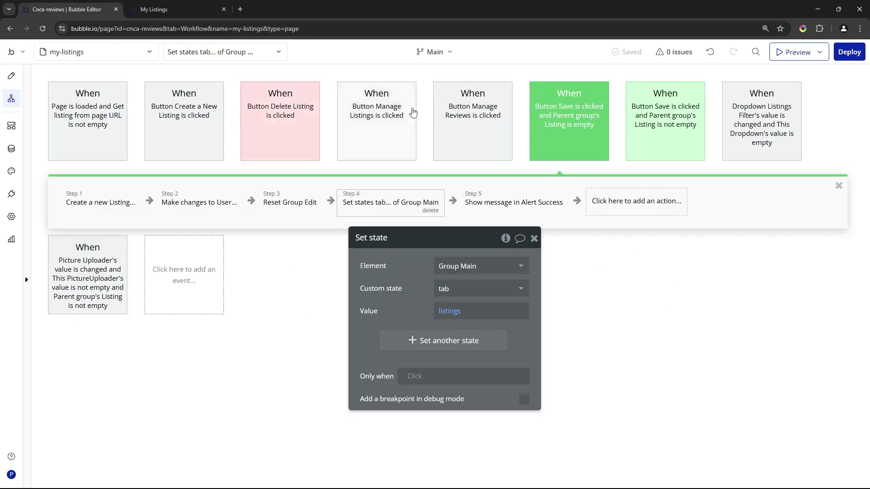
pyautogui.click(447, 116)
pyautogui.click(116, 211)
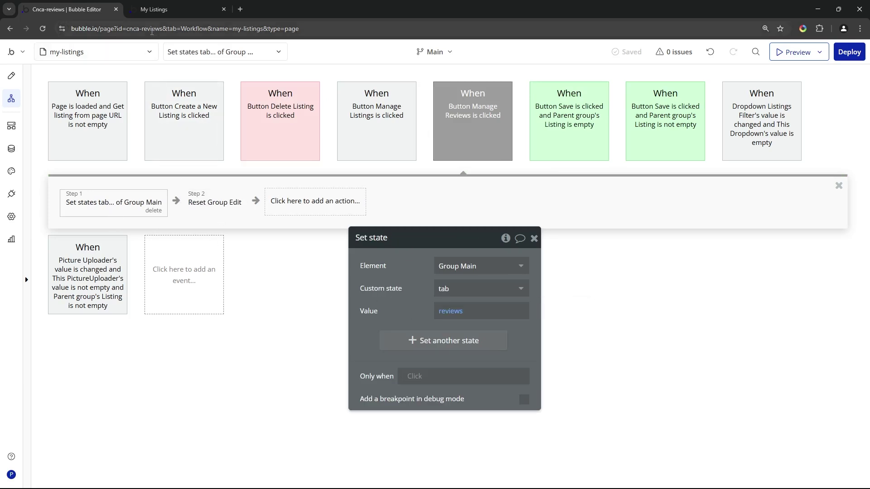
# Step: Return to the page design, move the property editor off the form, and view the title, description and Picture Uploader settings
pyautogui.click(11, 75)
pyautogui.moveTo(410, 287); pyautogui.dragTo(121, 178)
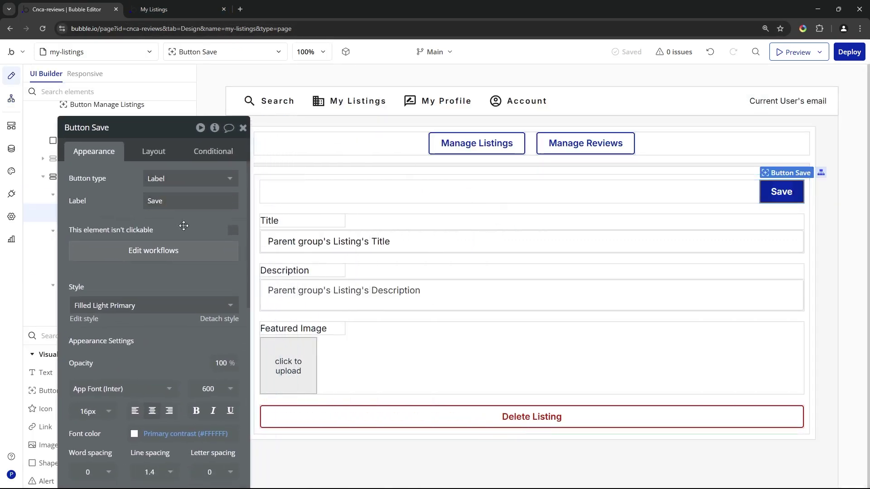
pyautogui.click(366, 245)
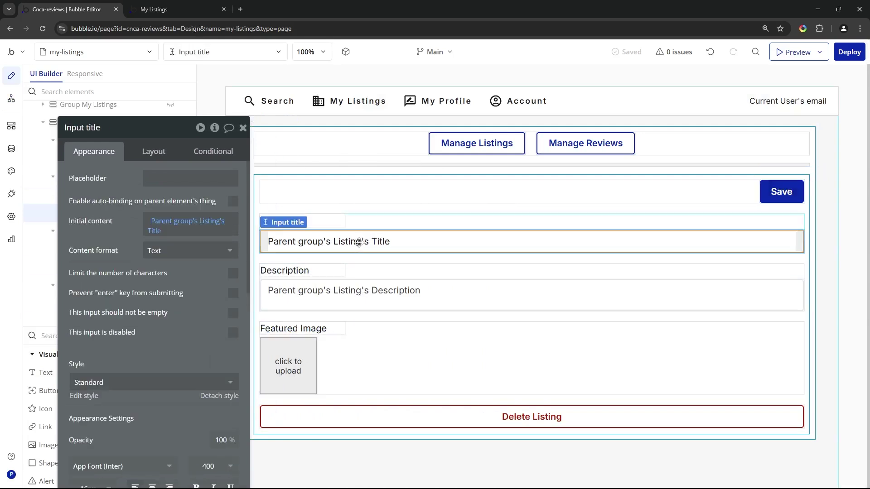
pyautogui.click(379, 296)
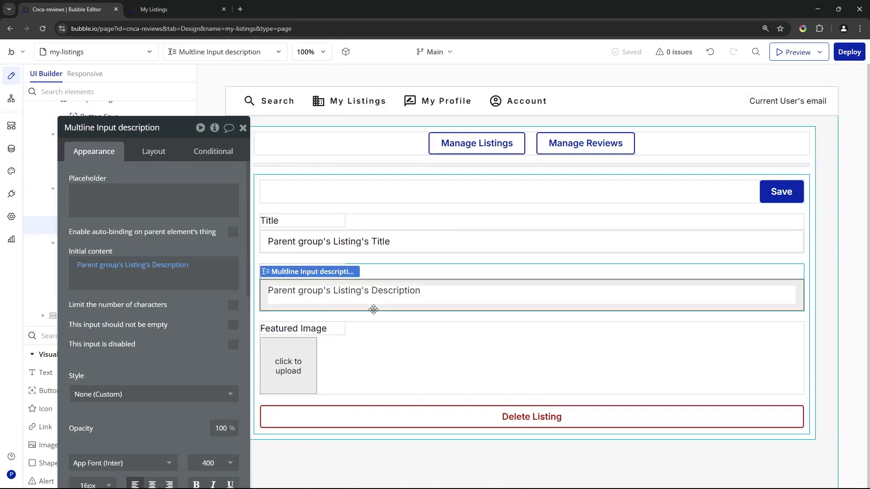
pyautogui.click(302, 372)
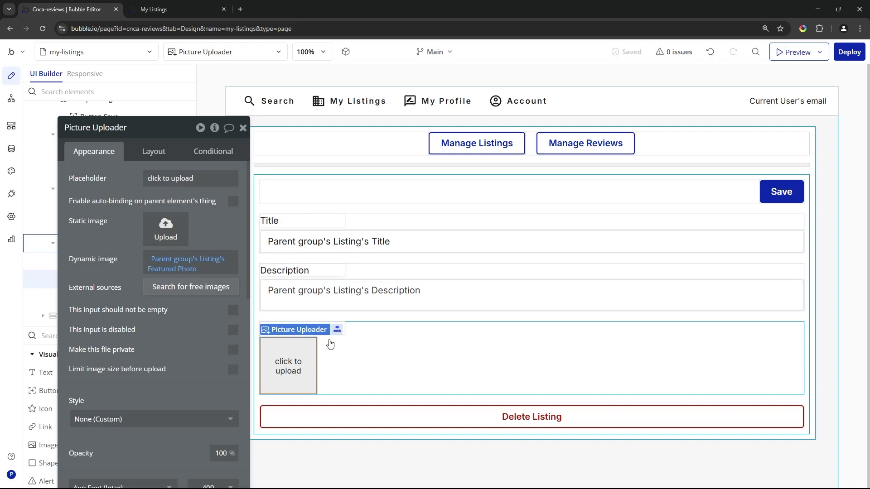
# Step: Compare the static Title label with the initial content of the title and description inputs and the Picture Uploader's dynamic image
pyautogui.click(299, 222)
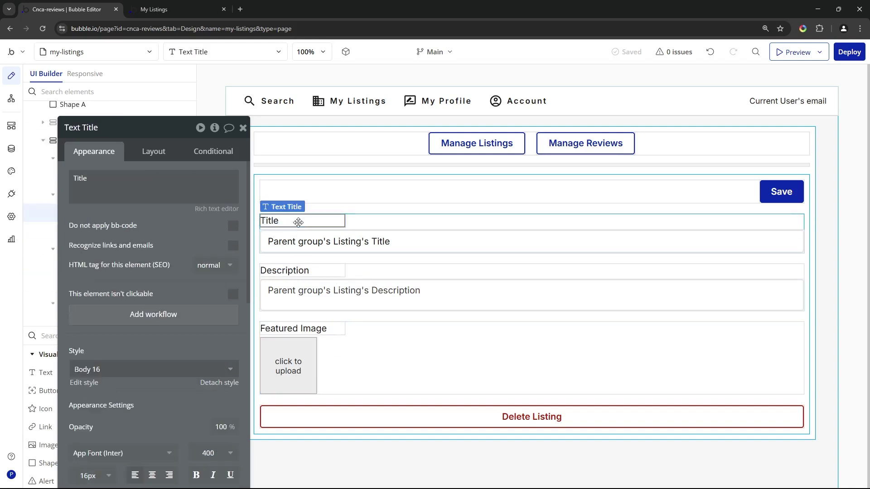
pyautogui.click(302, 247)
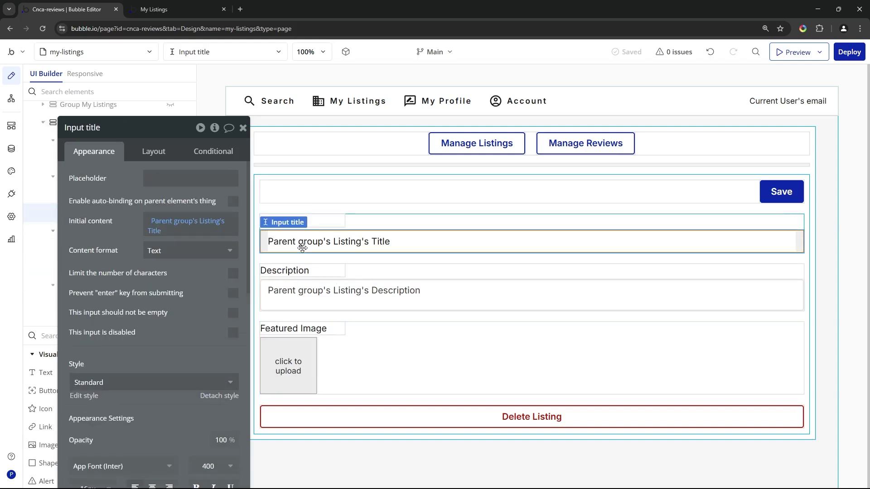
pyautogui.click(275, 290)
pyautogui.click(281, 348)
pyautogui.click(296, 242)
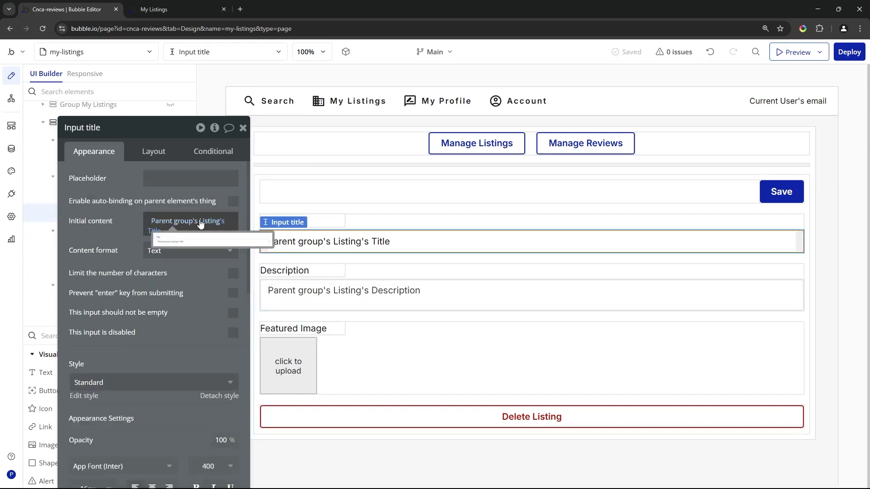
pyautogui.click(281, 295)
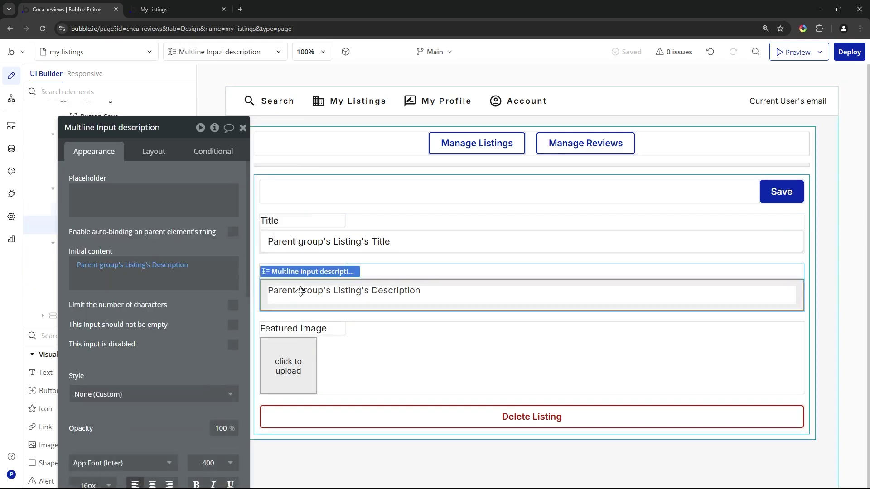
pyautogui.click(299, 368)
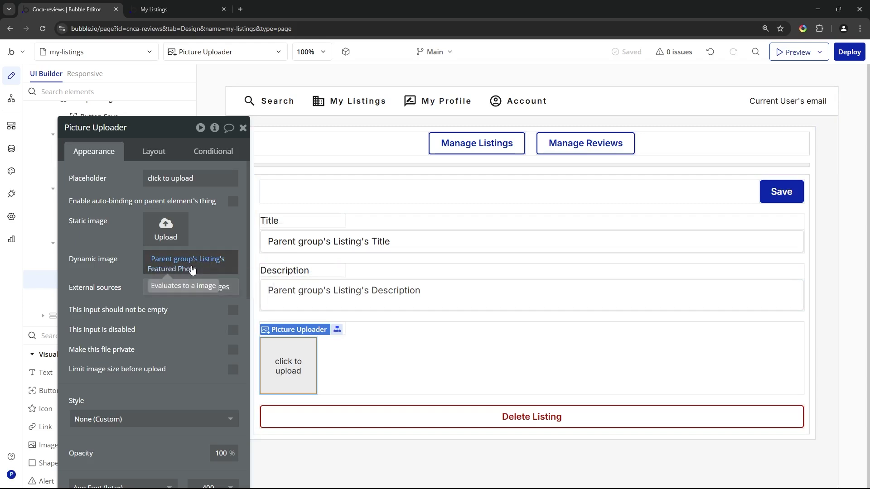
# Step: On the running My Listings page, compare the new-listing form with the edit forms for Holiday Mug and Light Blue Mug
pyautogui.click(173, 9)
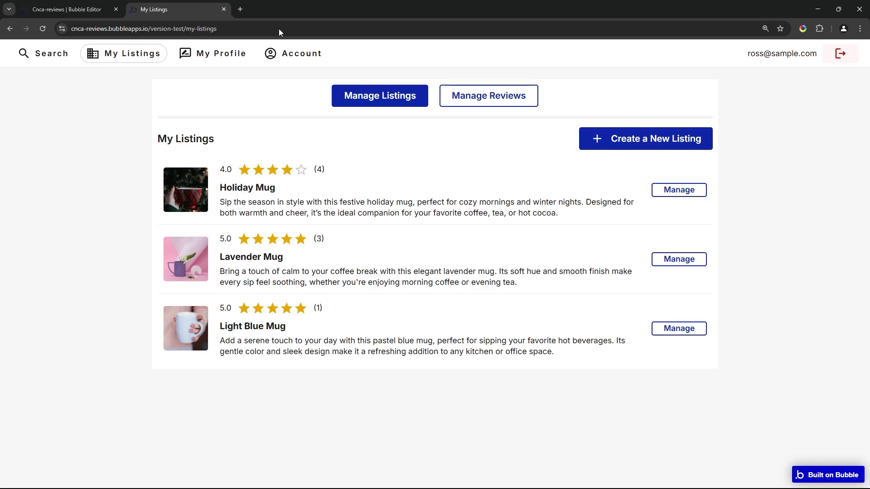
pyautogui.click(689, 137)
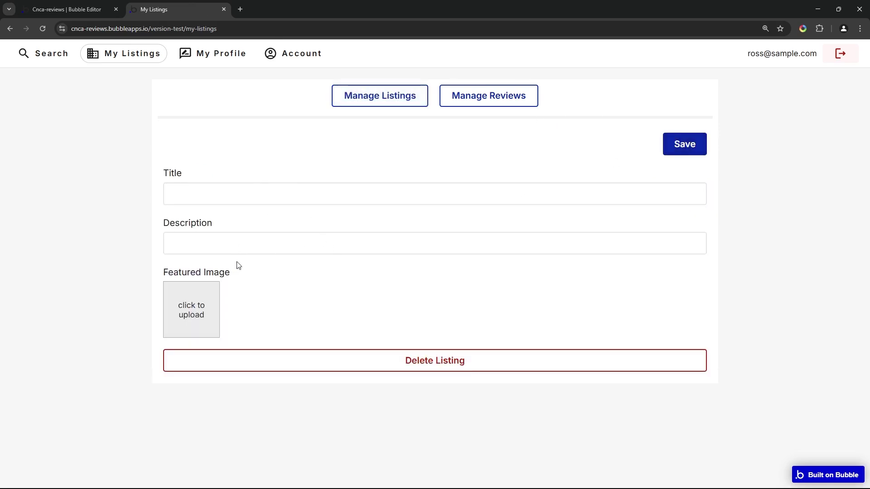
pyautogui.click(417, 106)
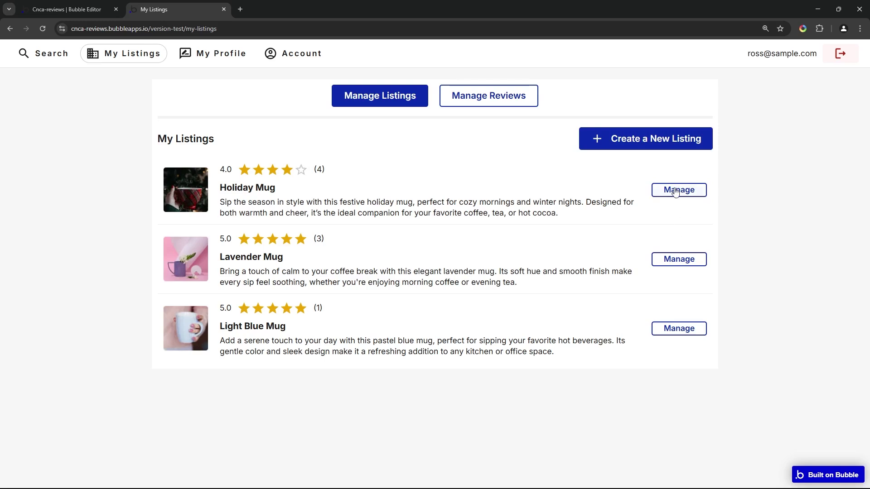
pyautogui.click(676, 191)
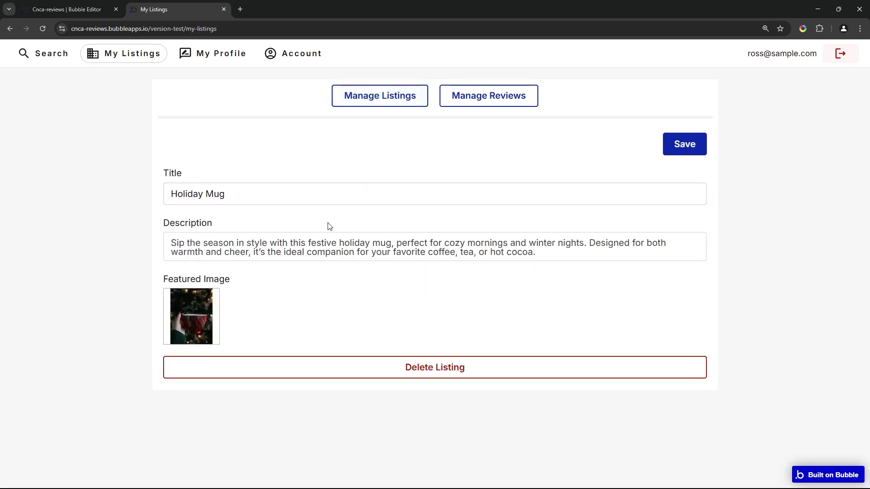
pyautogui.click(393, 106)
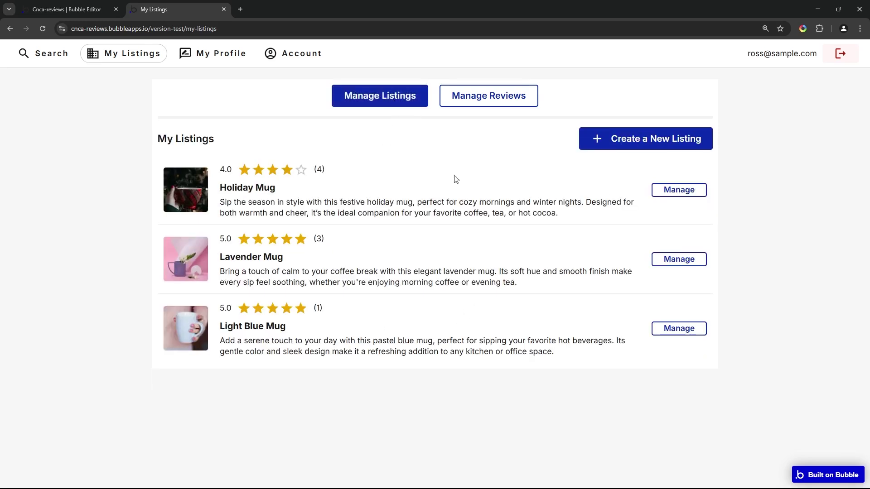
pyautogui.click(669, 334)
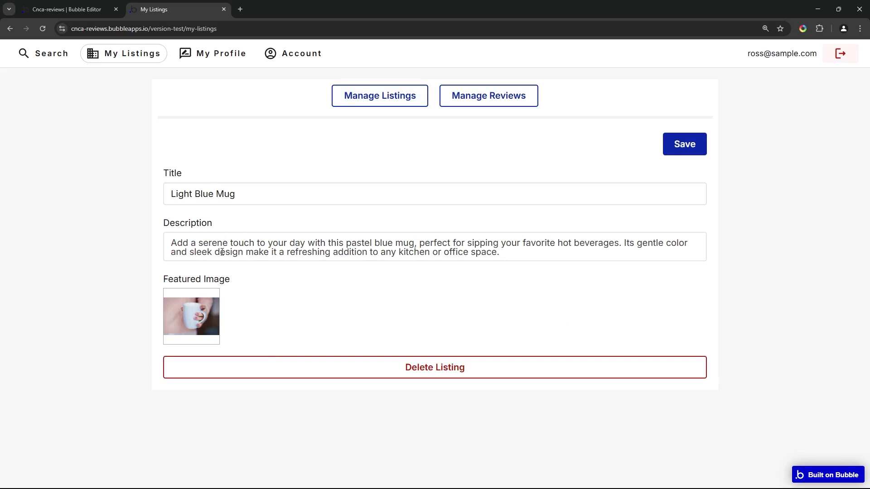
# Step: Return to the Bubble editor and inspect Group Reviews' status filter group and its reviews-table element
pyautogui.hotkey('ctrl', 'shift', 'Tab')
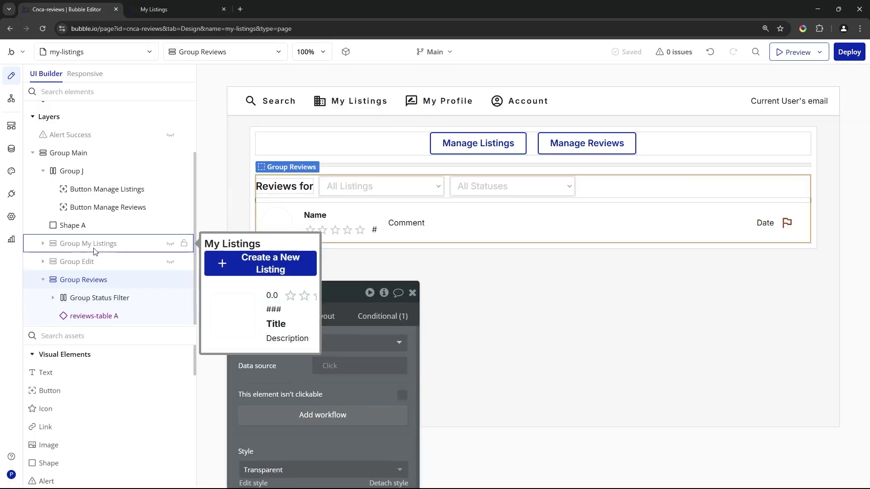
pyautogui.click(374, 222)
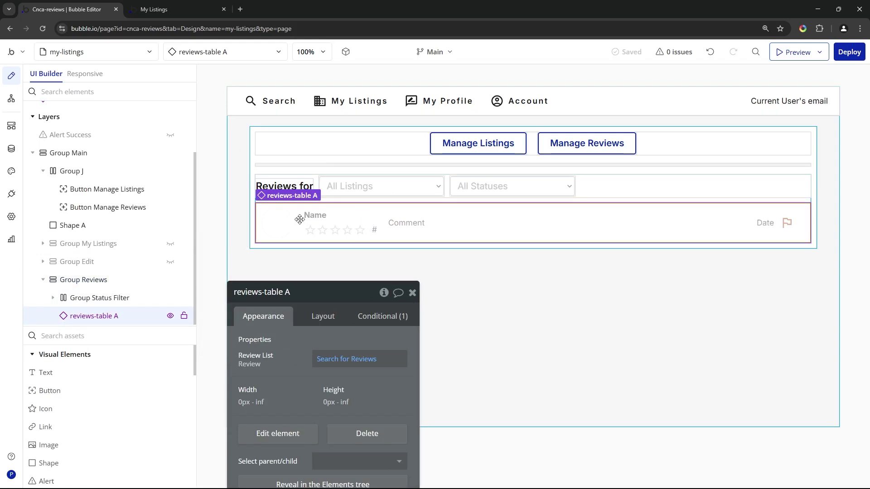
pyautogui.click(317, 181)
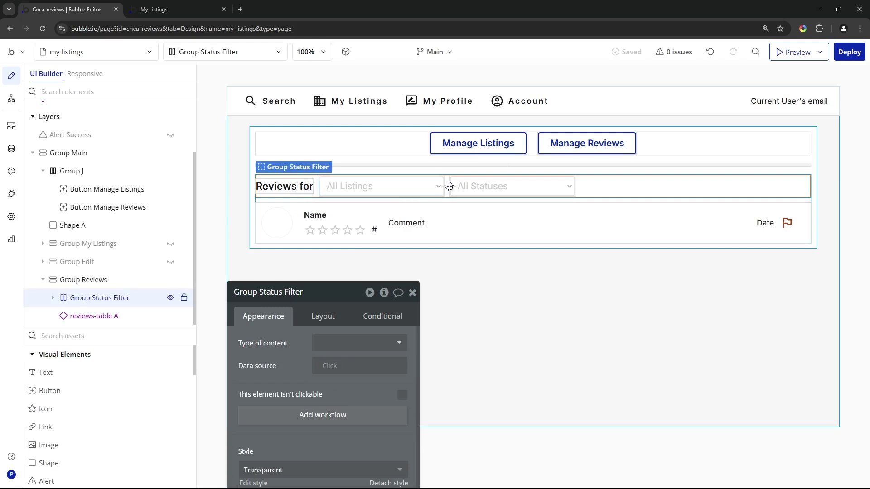
pyautogui.click(466, 234)
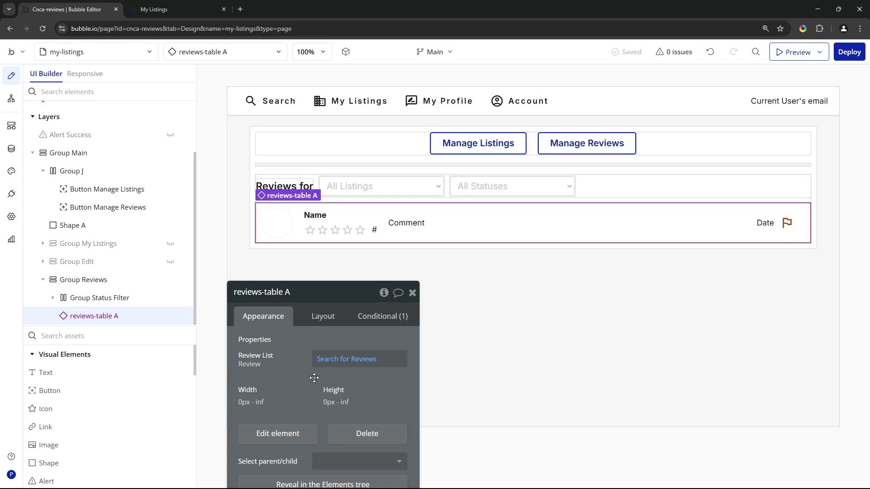
# Step: Open the listing table reusable element and inspect the settings of Table Listing and the element's own properties
pyautogui.click(88, 55)
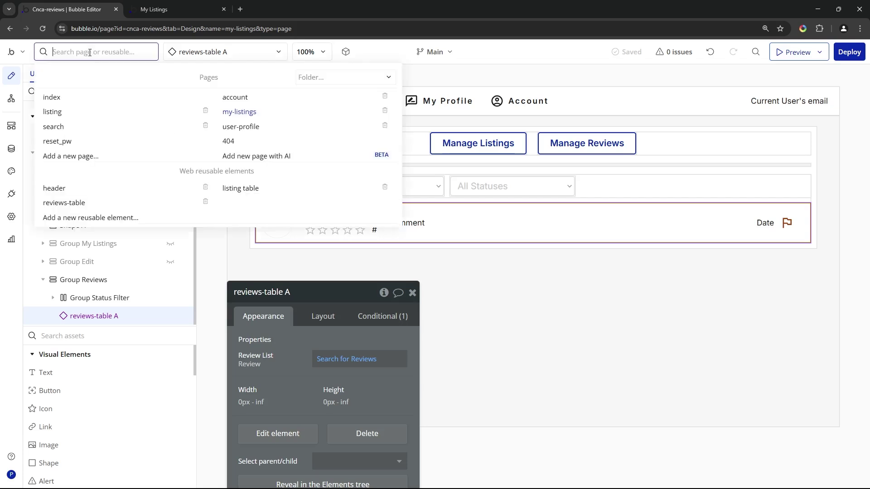
pyautogui.click(227, 188)
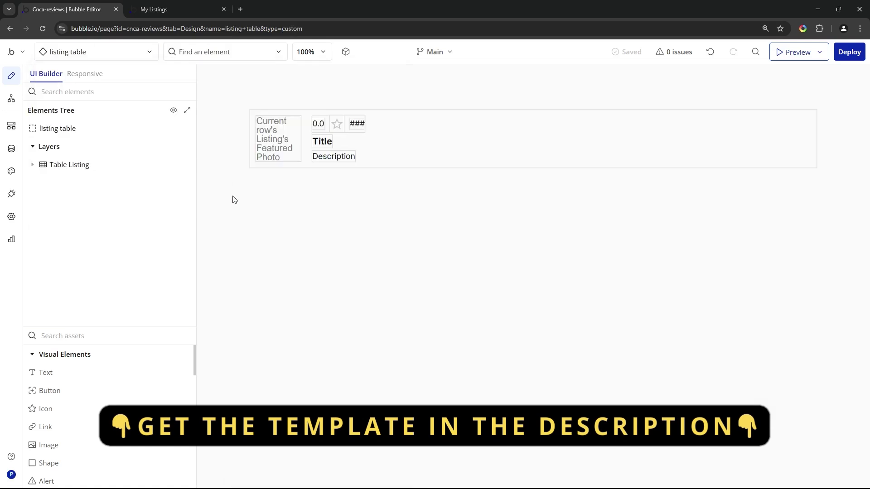
pyautogui.click(75, 173)
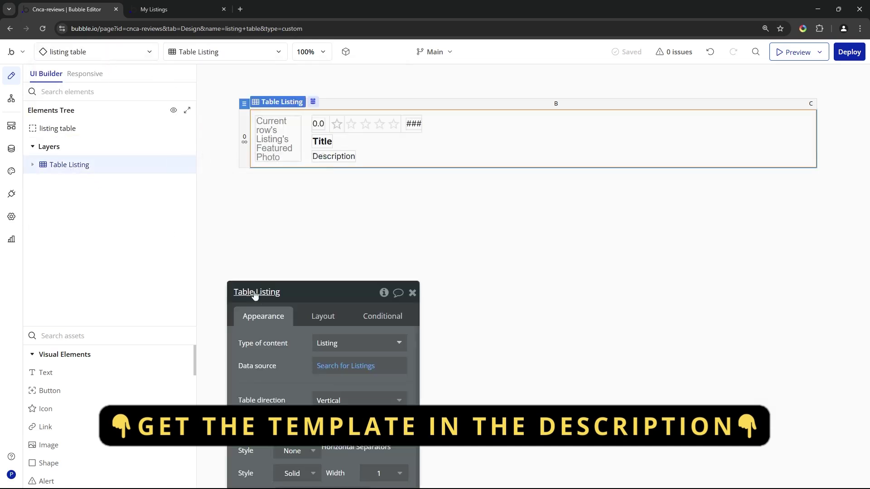
pyautogui.click(270, 254)
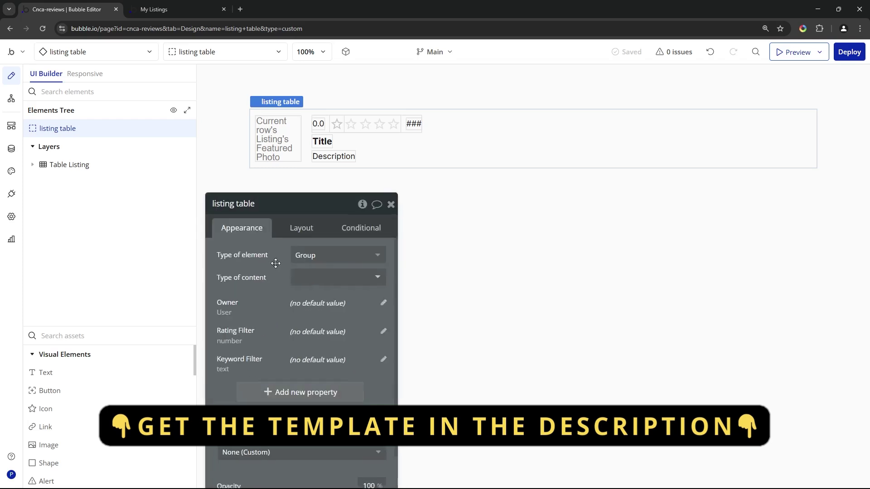
# Step: Inspect the listing table element's type options and the definitions of its Owner, Rating Filter and Keyword Filter properties
pyautogui.click(312, 249)
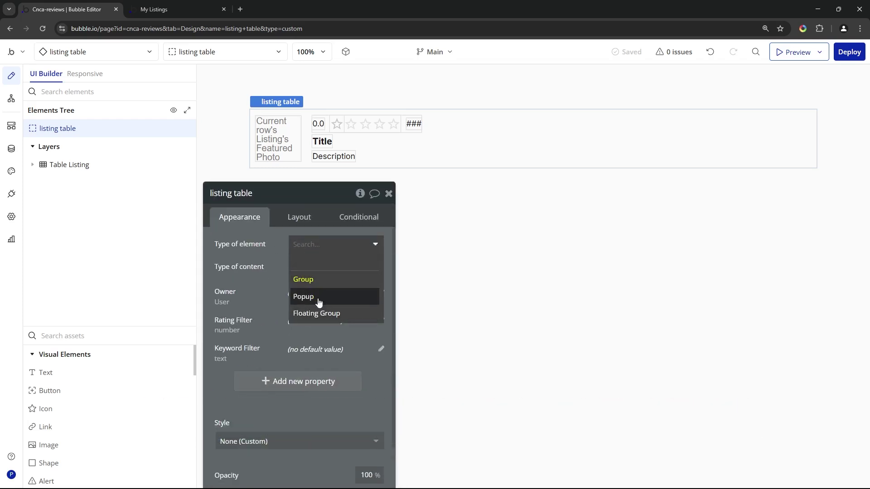
pyautogui.click(302, 279)
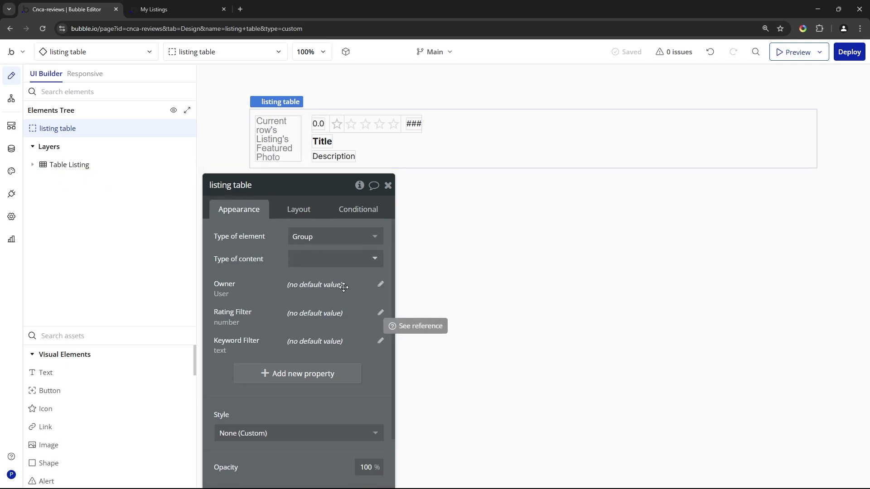
pyautogui.click(381, 285)
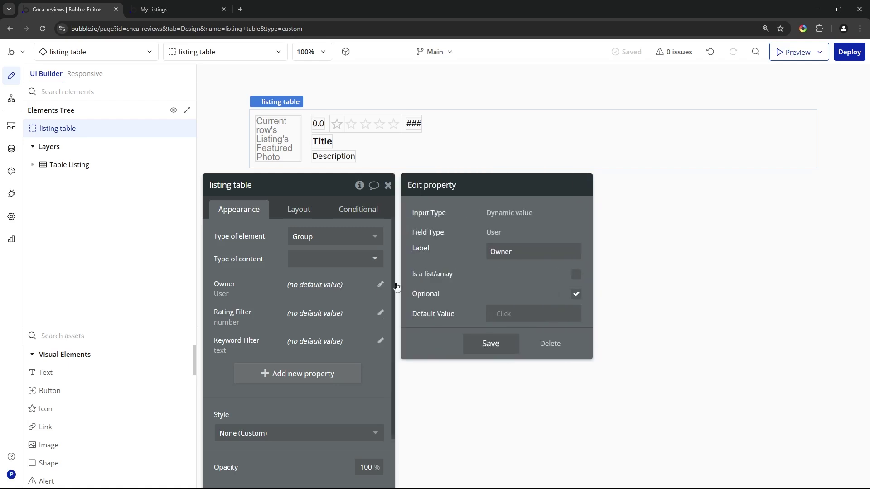
pyautogui.click(505, 250)
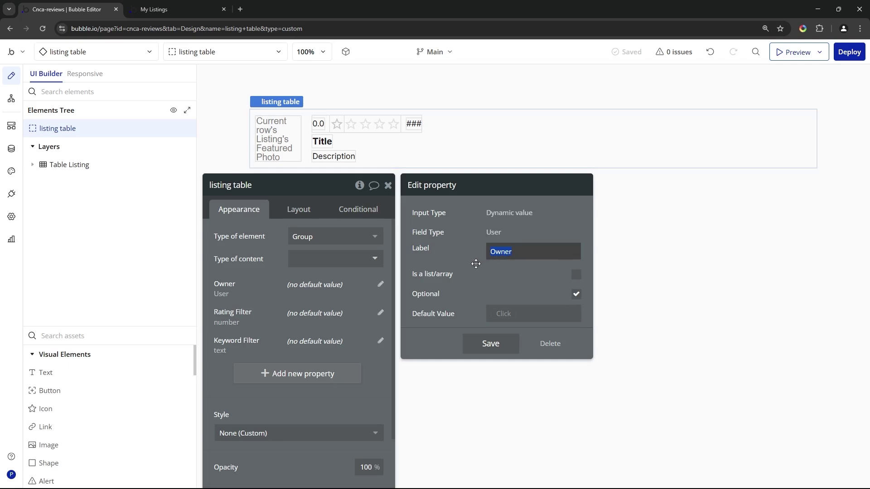
pyautogui.click(264, 284)
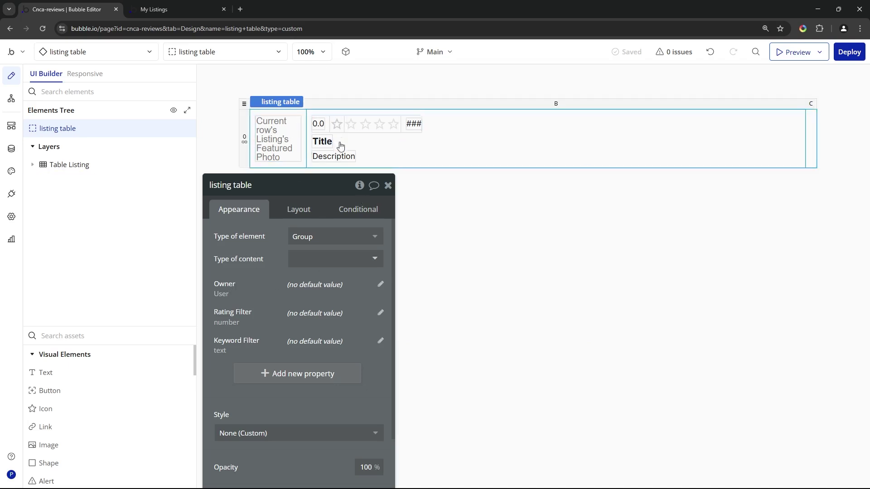
pyautogui.click(381, 313)
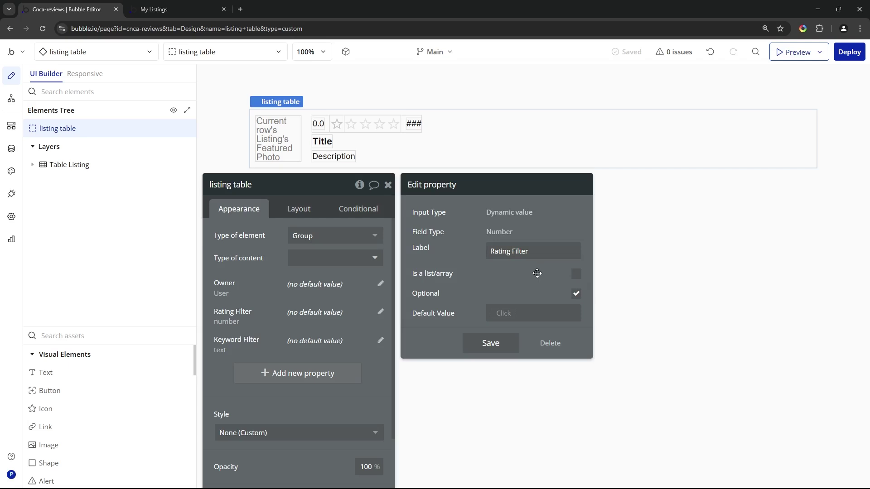
pyautogui.click(380, 341)
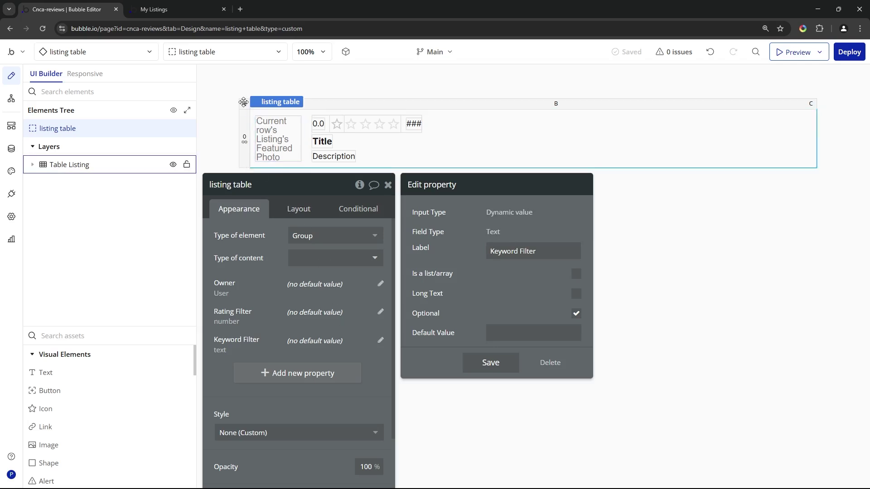
# Step: Inspect Table Listing's Search for Listings data source, including its constraints, sorting and the Ignore empty constraints setting
pyautogui.click(259, 162)
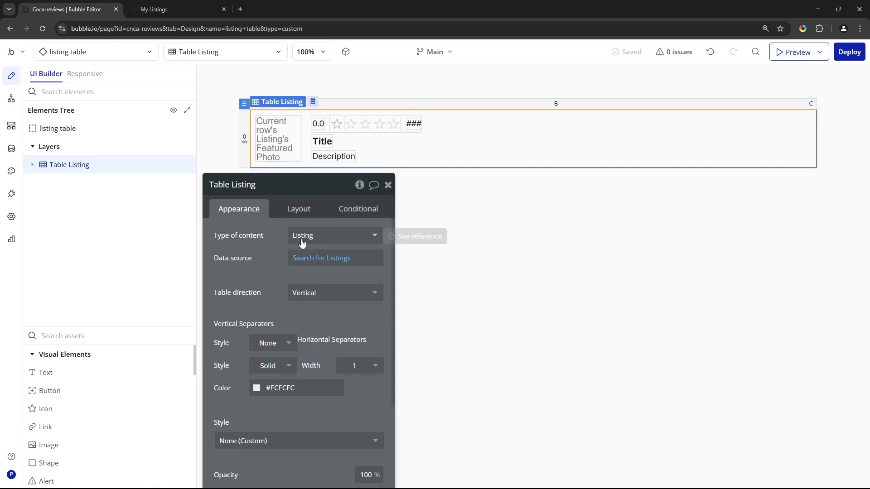
pyautogui.click(304, 262)
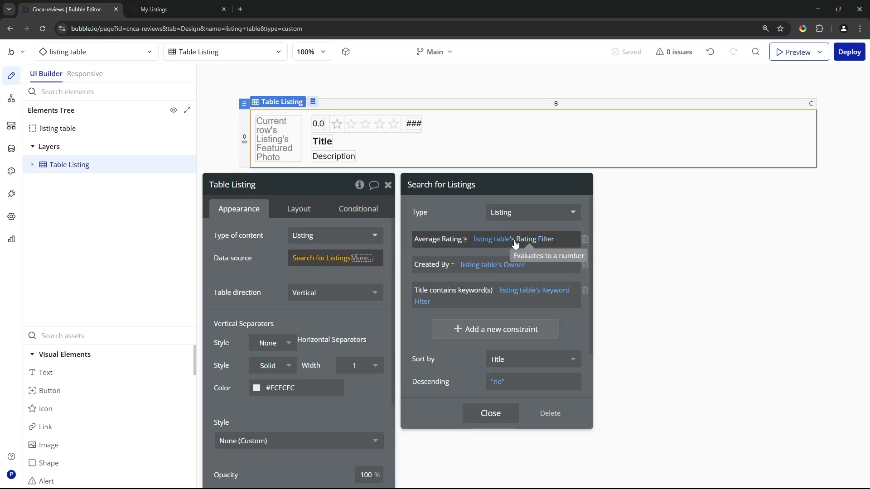
pyautogui.scroll(-1, 525, 267)
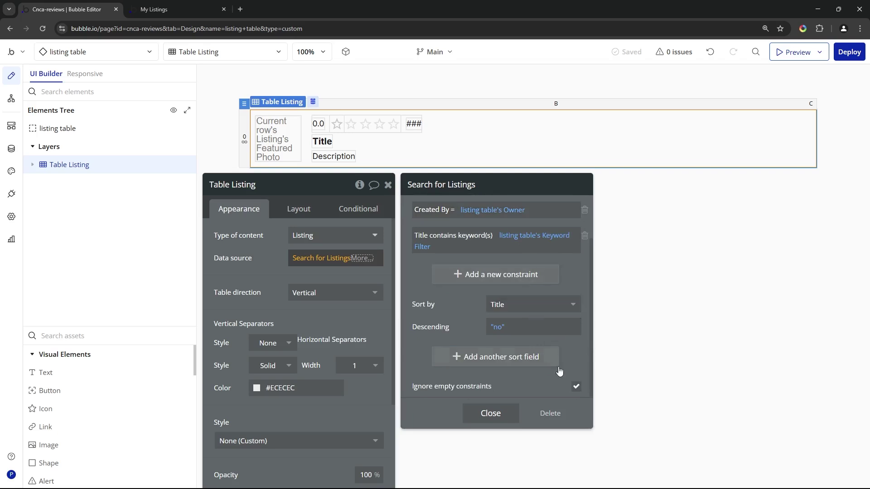
pyautogui.scroll(1, 576, 380)
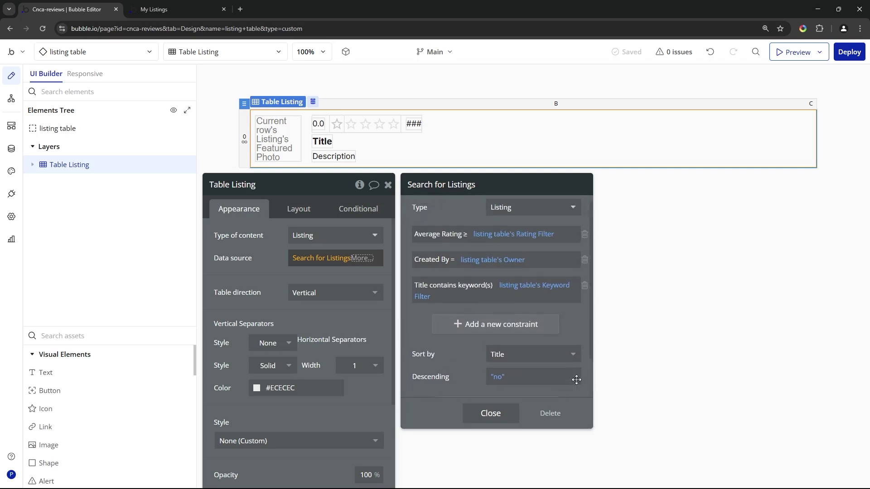
pyautogui.scroll(-1, 577, 380)
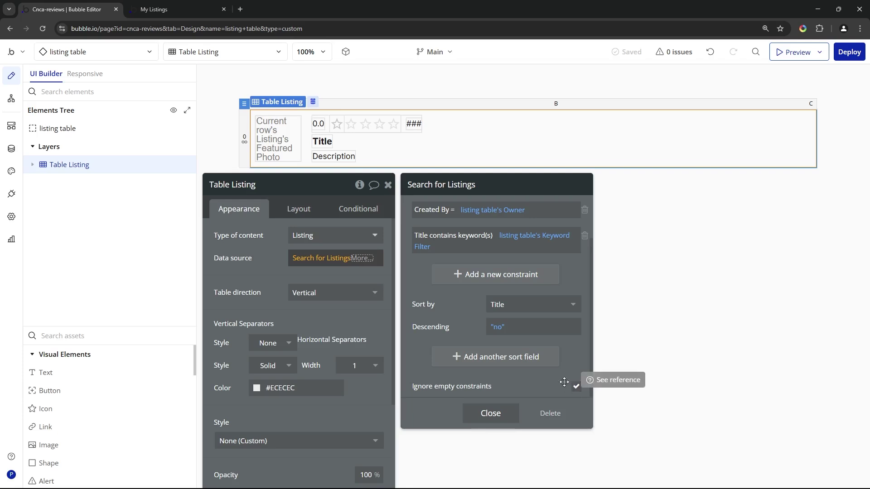
pyautogui.scroll(1, 556, 379)
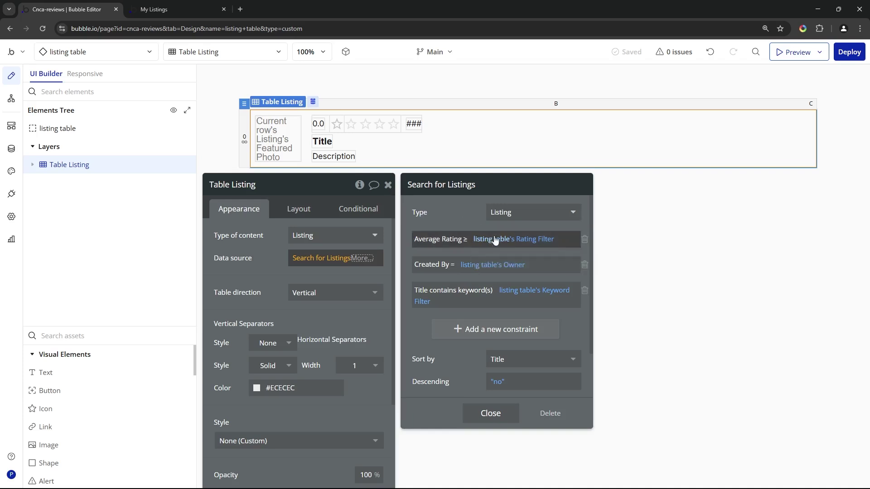
pyautogui.scroll(-2, 558, 383)
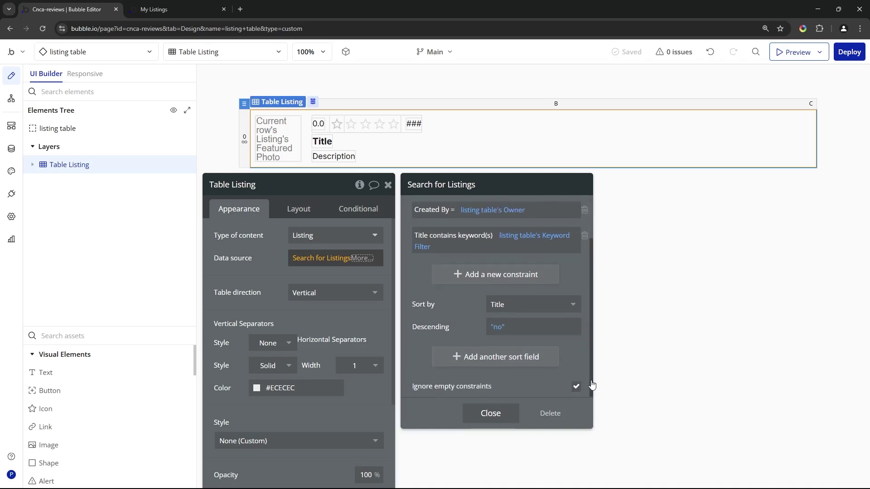
pyautogui.scroll(2, 580, 383)
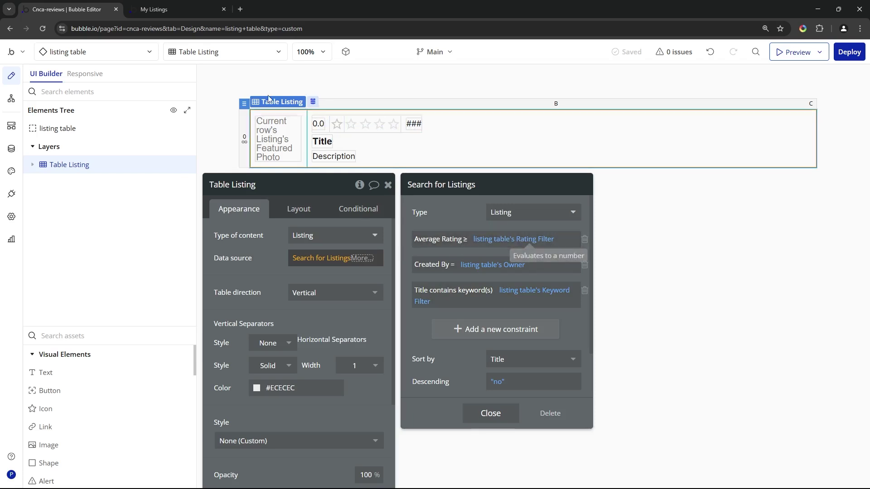
# Step: On the running app's Search page, filter listings by a minimum rating of 3 stars, and return to the Bubble editor
pyautogui.click(179, 7)
pyautogui.click(38, 60)
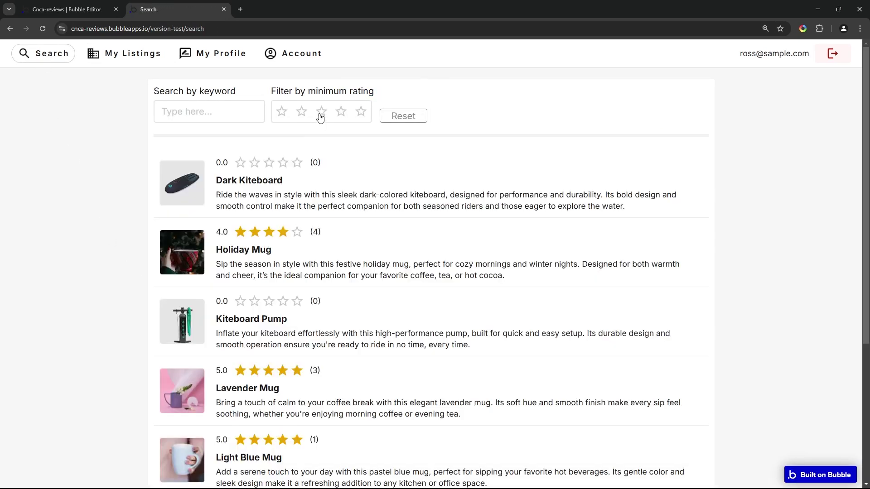
pyautogui.click(321, 114)
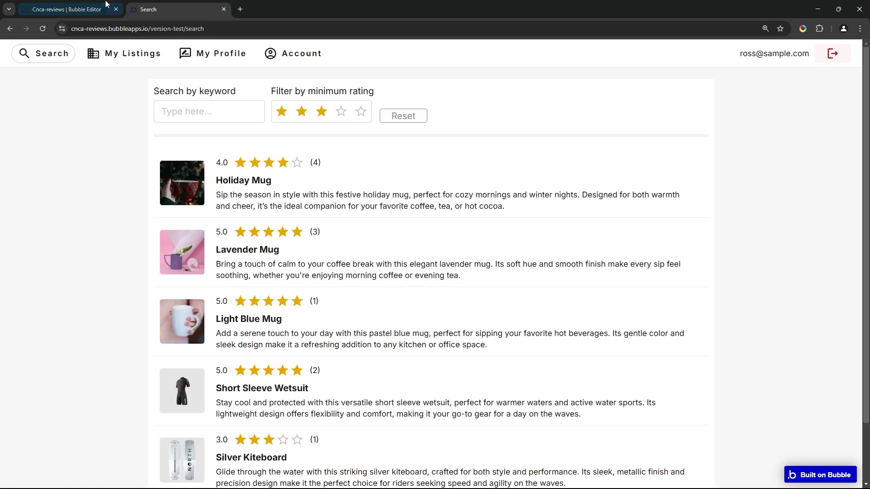
pyautogui.click(68, 9)
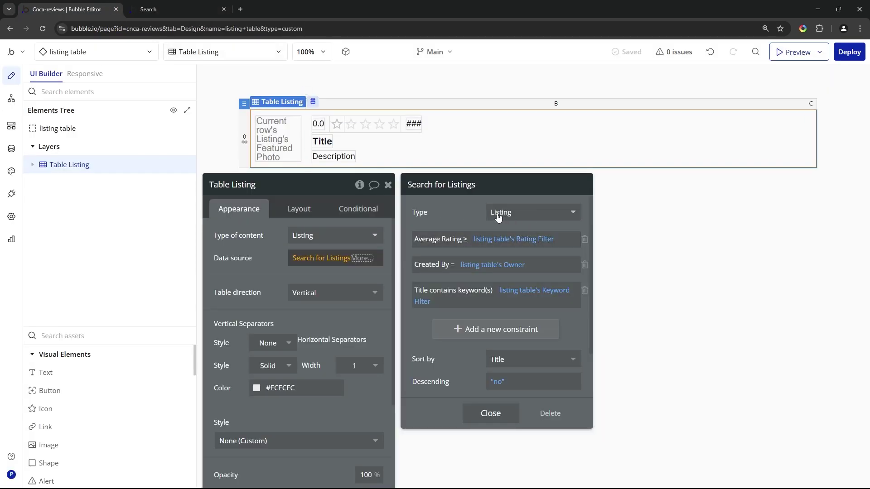
# Step: Examine how the Average Rating and Created By constraints reference the listing table's Rating Filter and Owner properties
pyautogui.moveTo(501, 217)
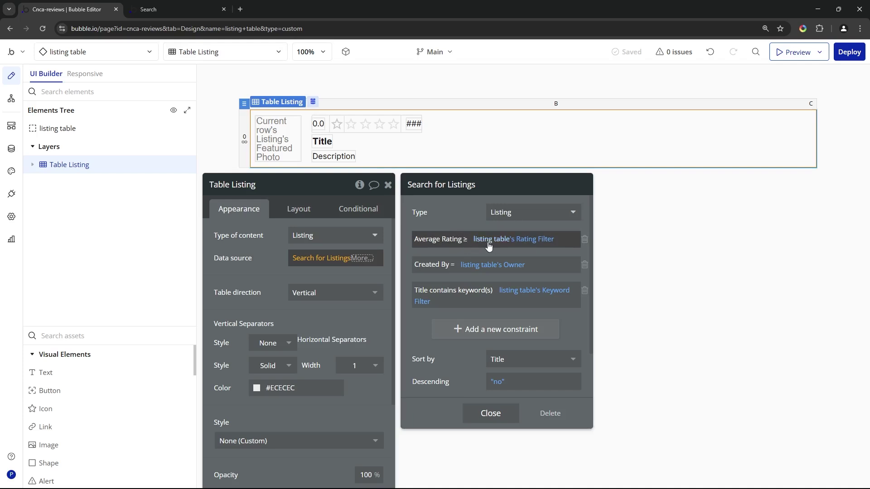
pyautogui.click(534, 239)
pyautogui.click(502, 237)
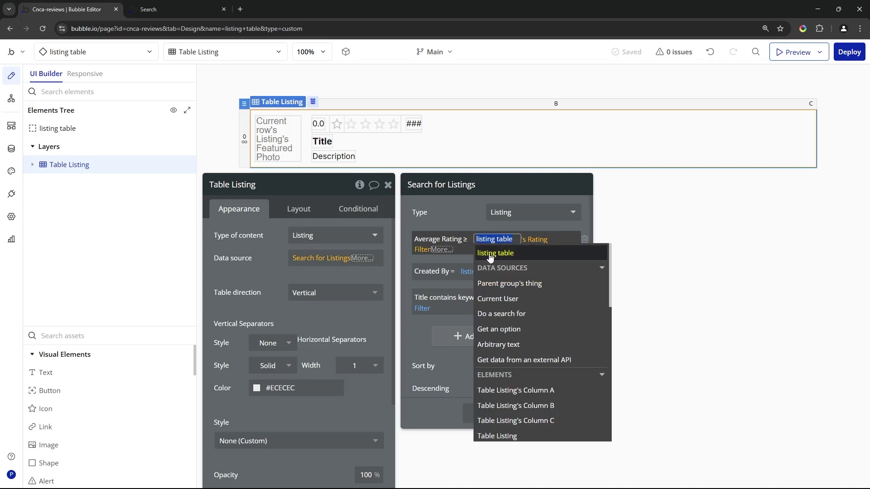
pyautogui.click(509, 254)
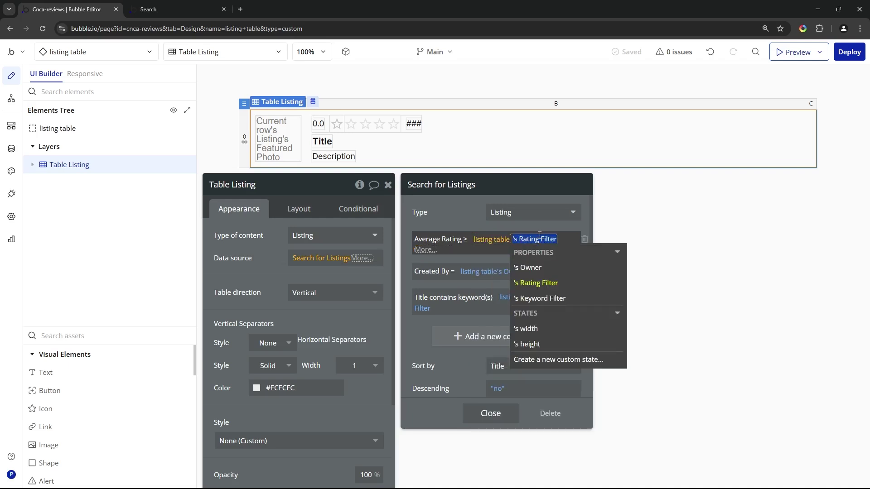
pyautogui.click(534, 286)
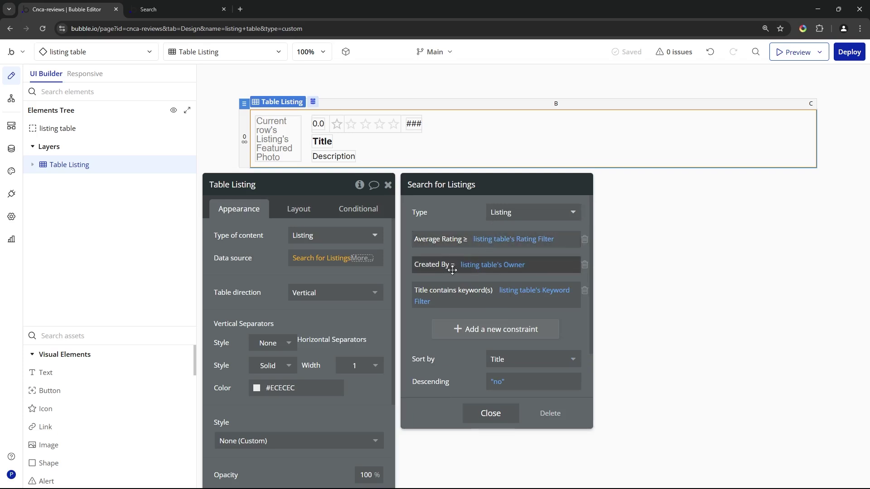
pyautogui.click(510, 266)
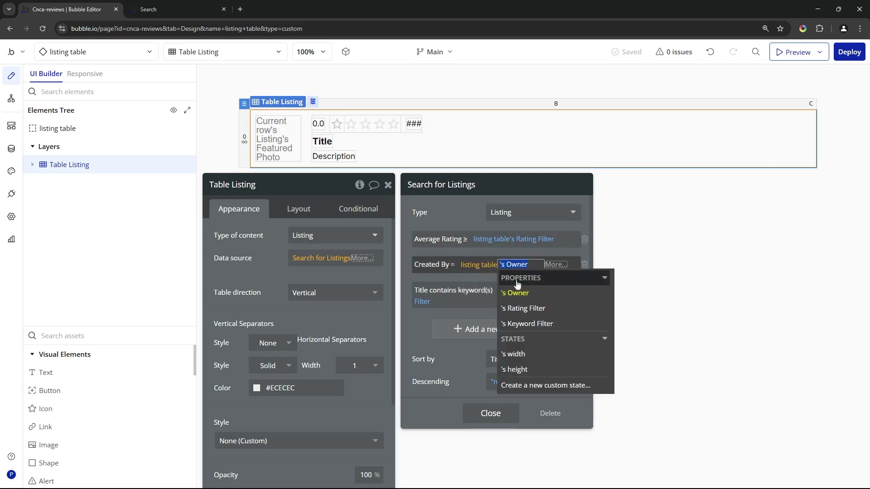
pyautogui.click(472, 219)
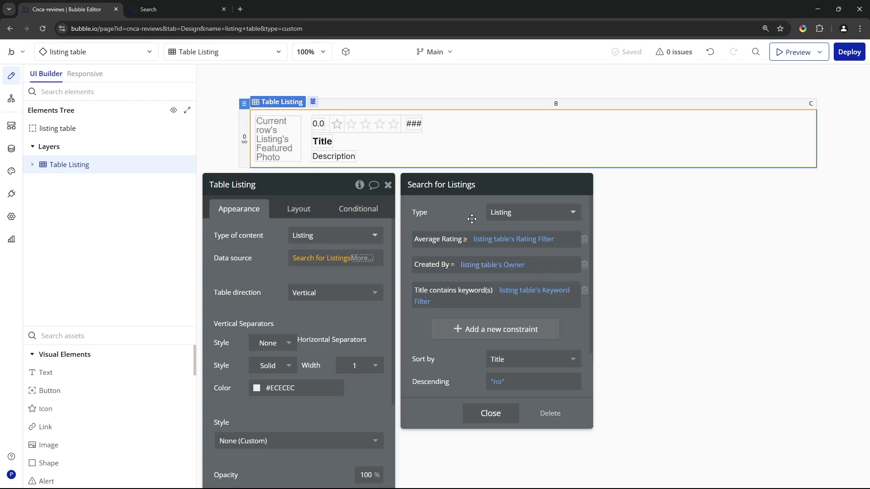
# Step: View the owner's listings on the running app's My Profile page and return to the Bubble editor
pyautogui.click(181, 9)
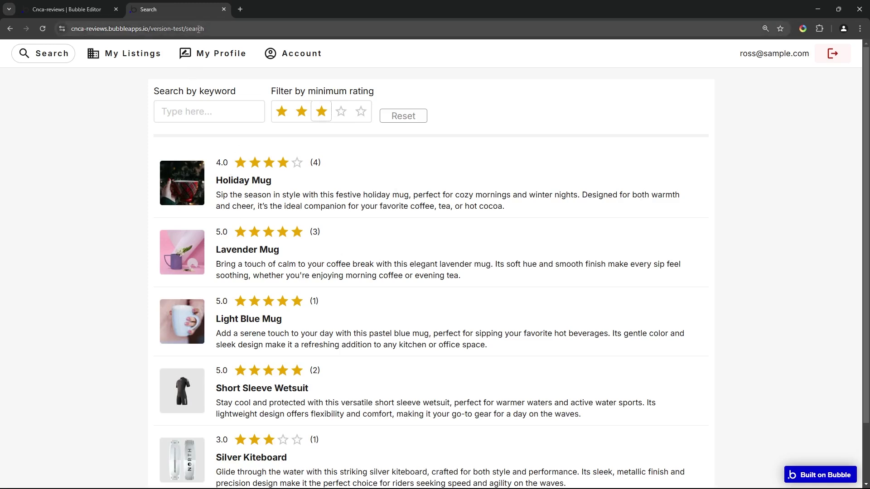
pyautogui.click(206, 58)
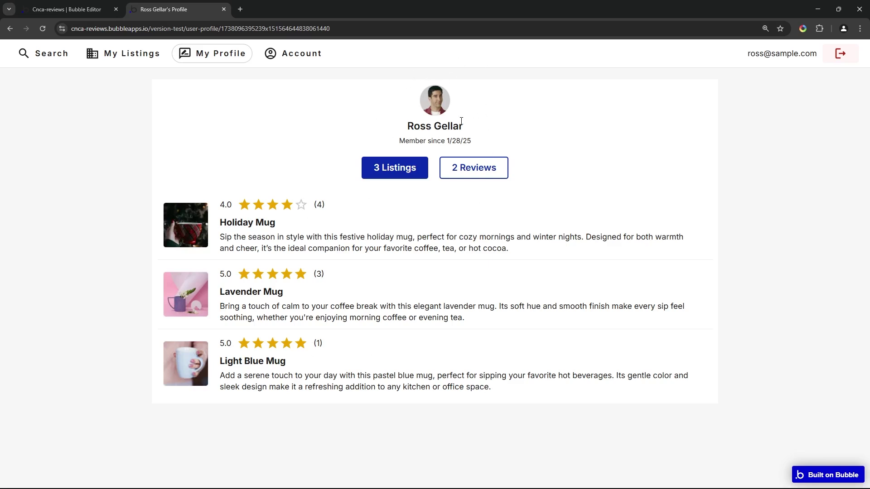
pyautogui.click(66, 9)
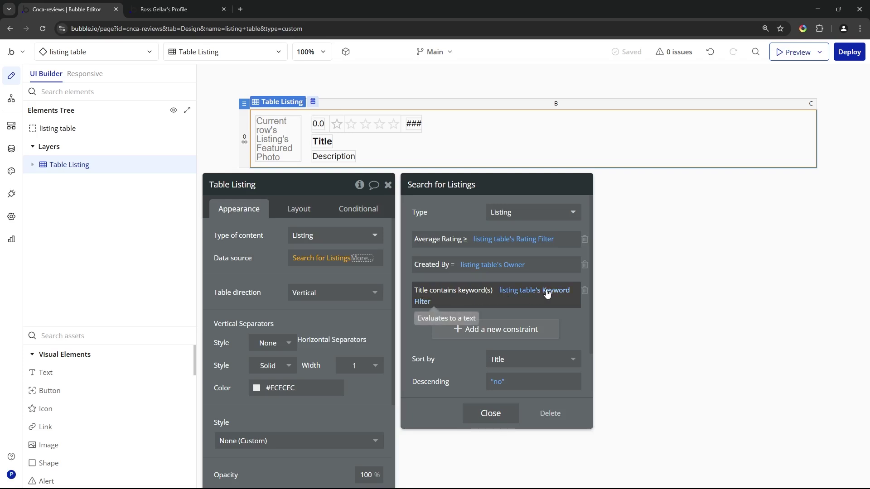
# Step: Check the sort field options of the Listings search, keeping Title as the sort field
pyautogui.scroll(-2, 539, 340)
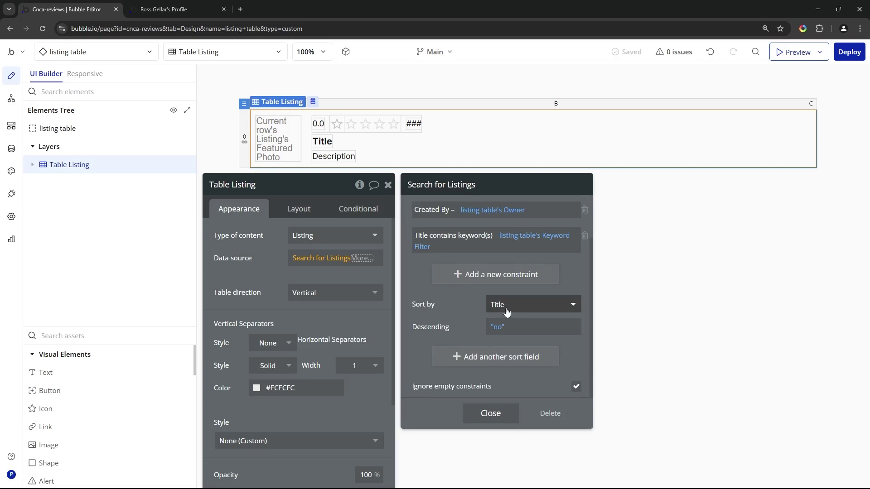
pyautogui.click(507, 312)
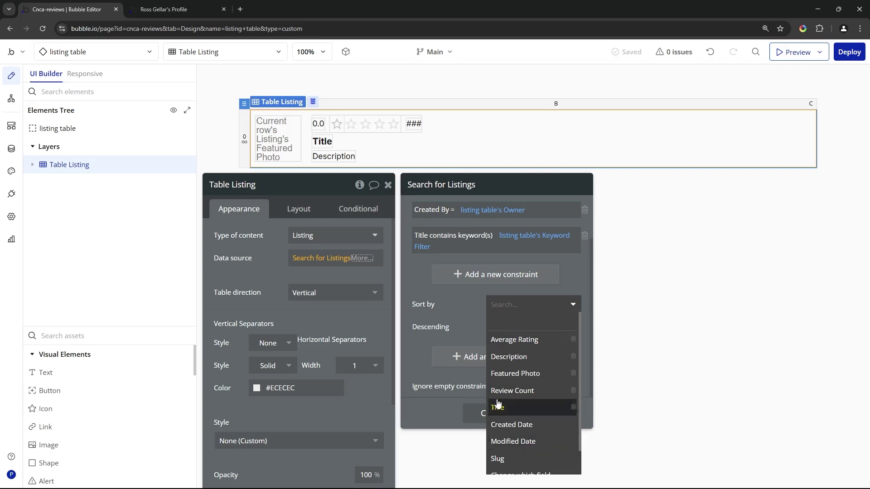
pyautogui.click(541, 407)
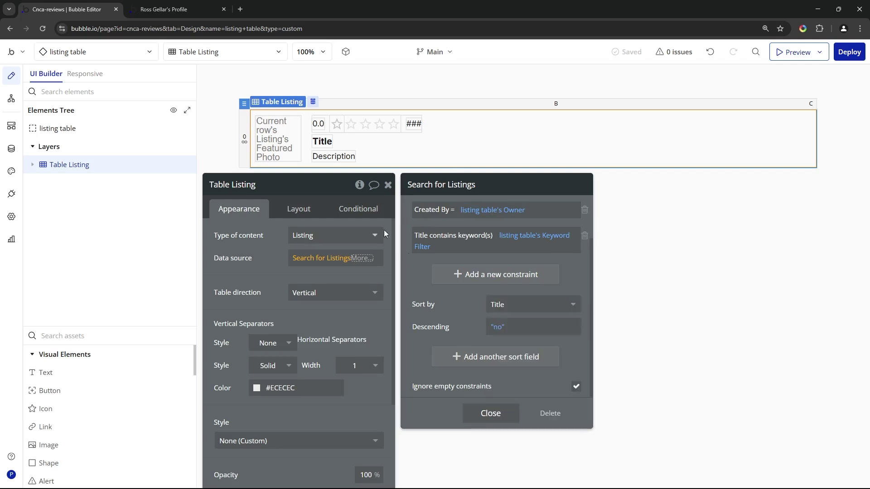
# Step: Inspect the table row's Image A source, Group Listing's data source and the average rating text's number formatting
pyautogui.click(295, 111)
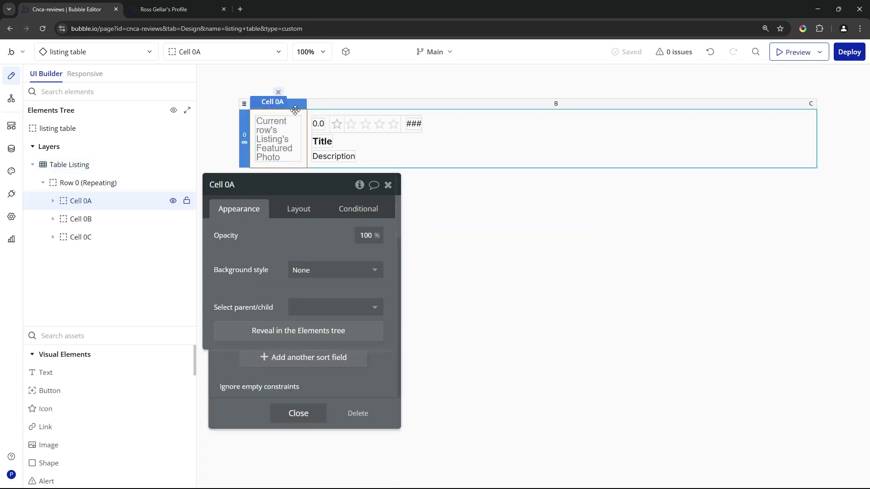
pyautogui.click(294, 140)
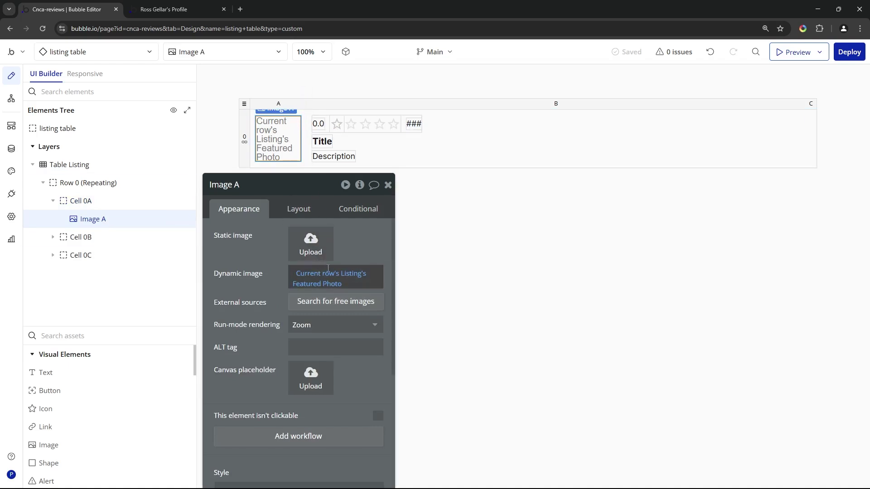
pyautogui.click(329, 128)
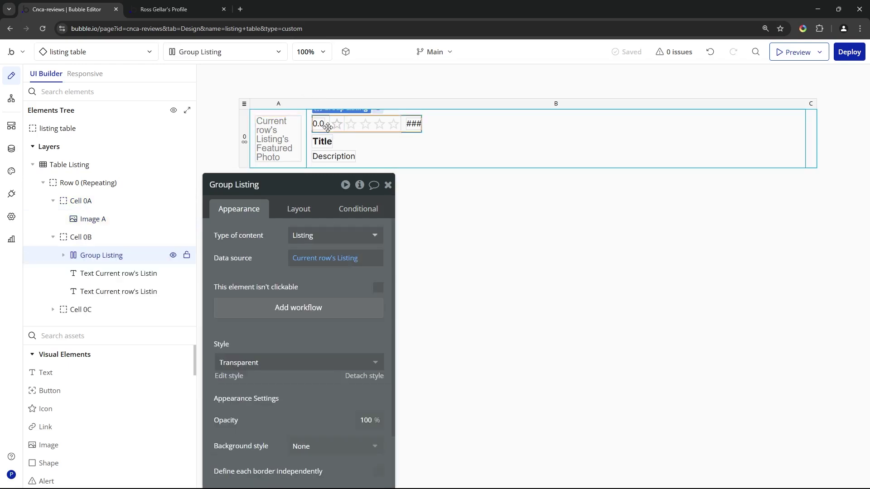
pyautogui.click(328, 126)
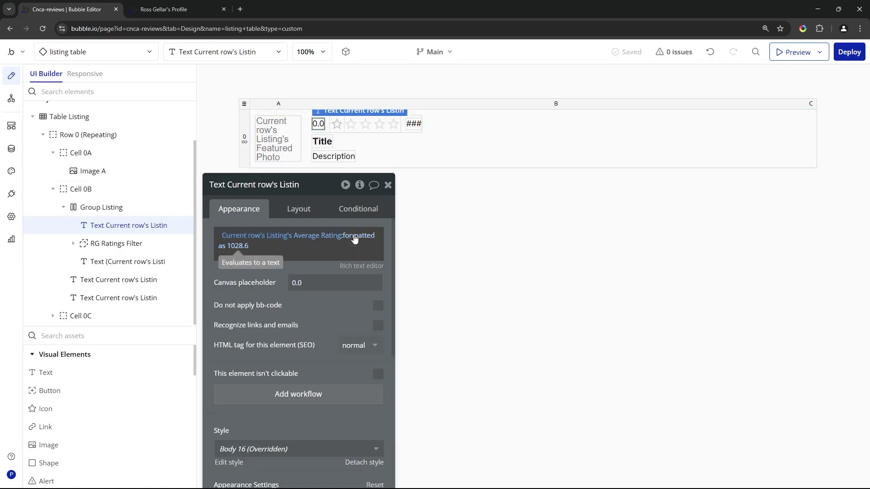
pyautogui.click(354, 238)
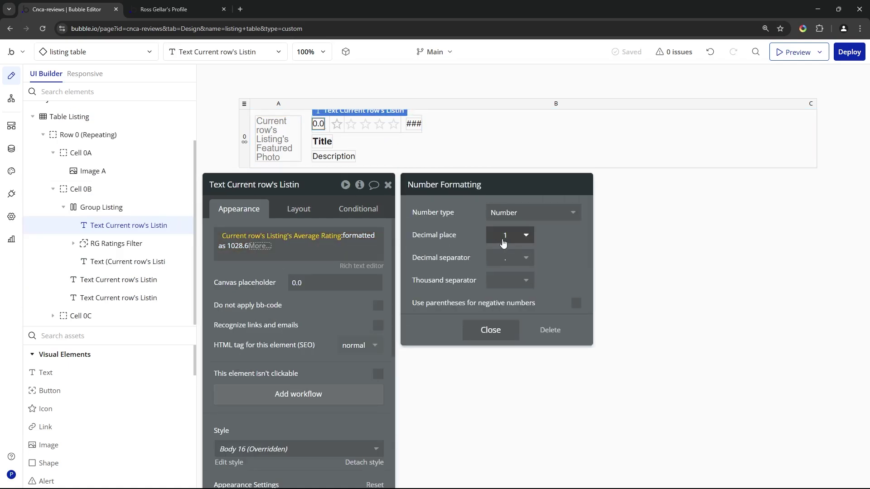
# Step: Inspect the RG Ratings Filter's data source and fixed row and column settings, and check the options of the OS Star Rating option set
pyautogui.click(352, 128)
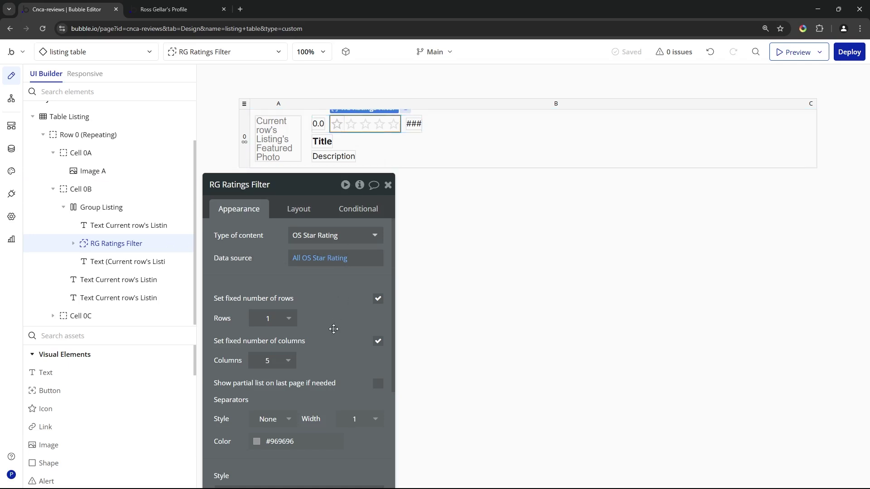
pyautogui.scroll(-1, 330, 326)
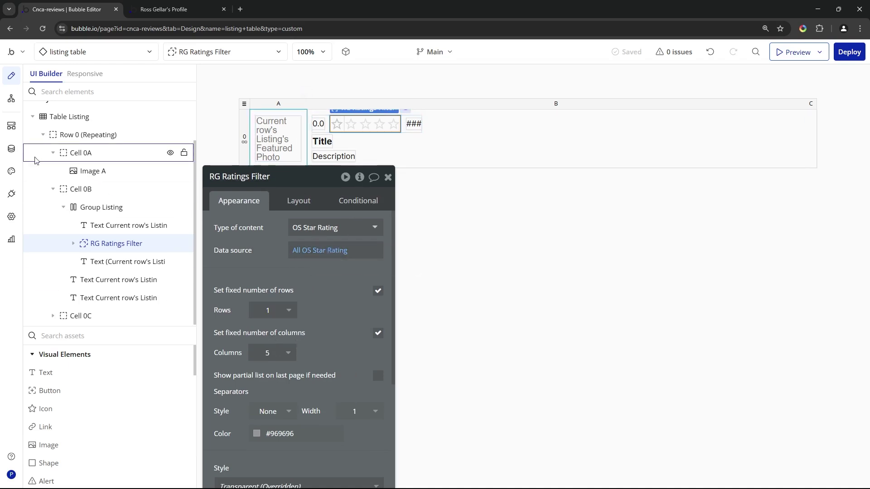
pyautogui.click(12, 148)
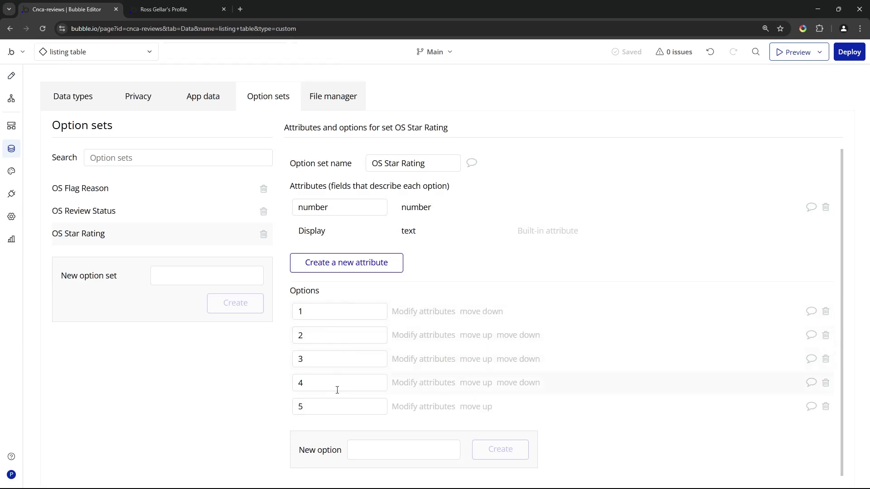
pyautogui.click(10, 75)
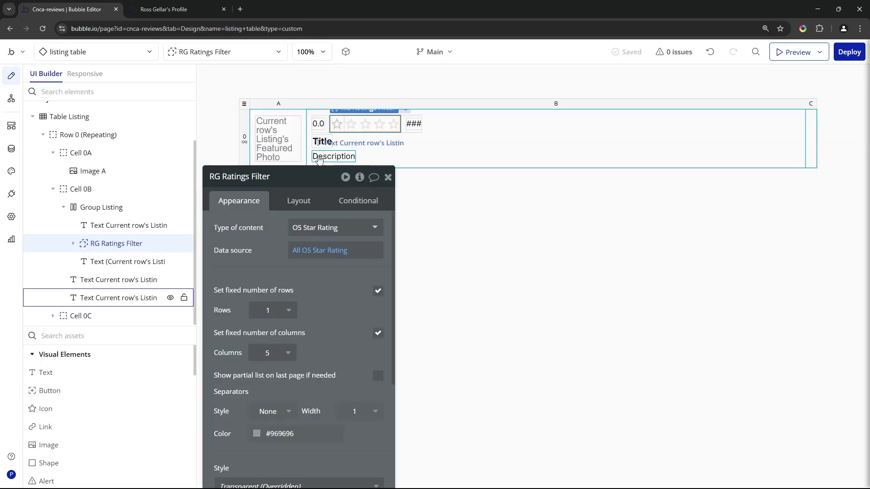
# Step: Check the star icon's appearance and conditional formatting, and open the All Listings modified view of the app data
pyautogui.click(334, 125)
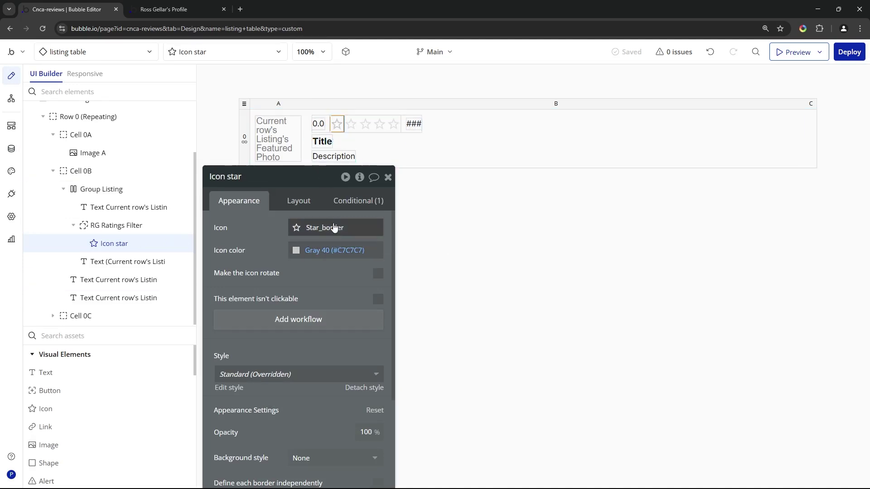
pyautogui.click(355, 200)
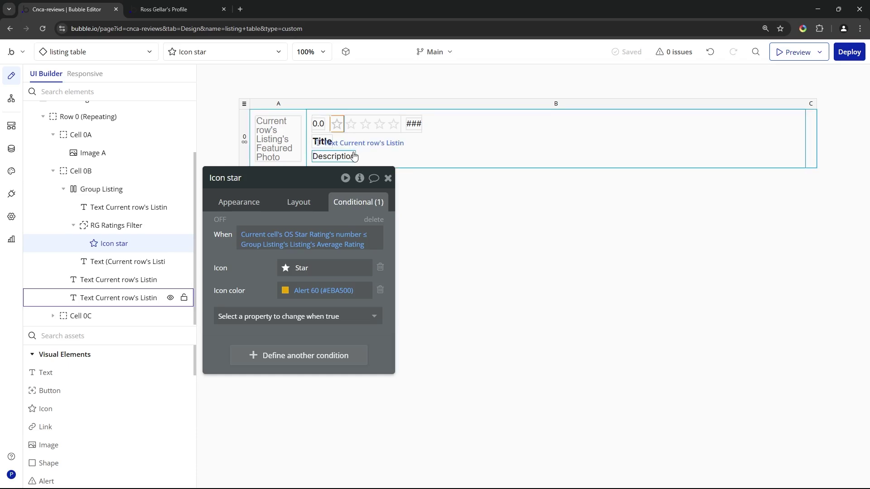
pyautogui.click(11, 149)
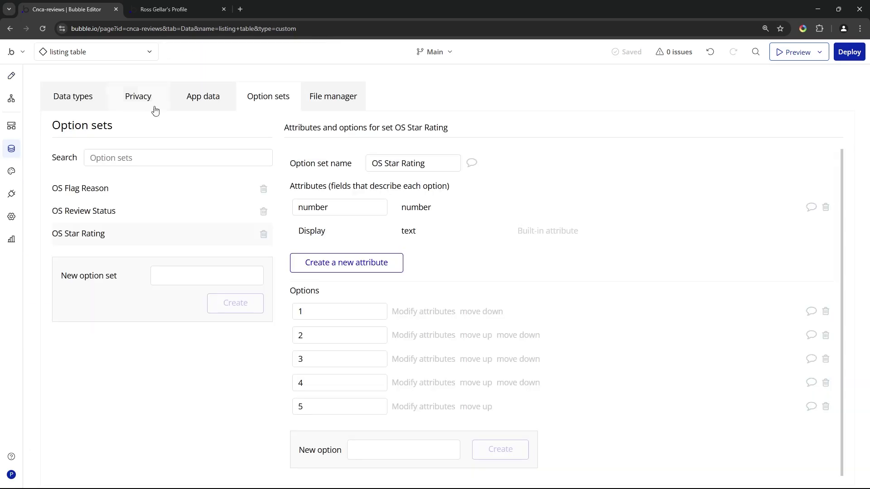
pyautogui.click(203, 100)
pyautogui.click(135, 265)
pyautogui.click(131, 290)
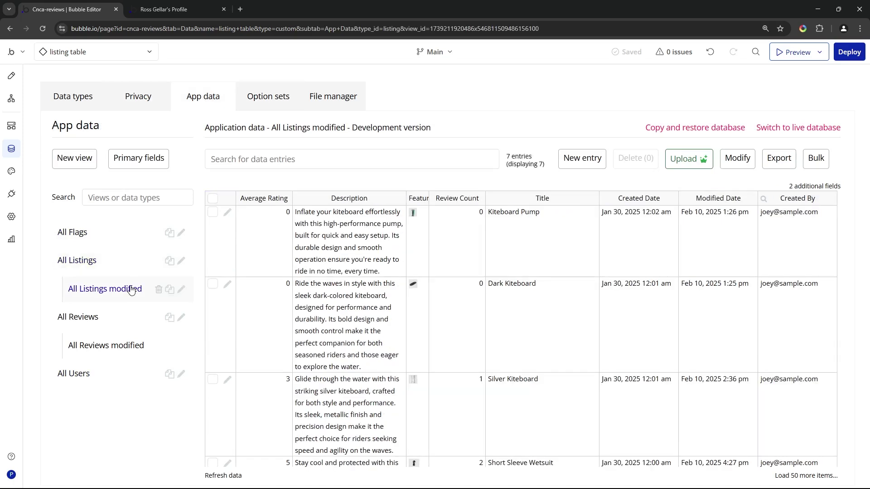
# Step: Compare the Average Rating values of the Lavender Mug and Holiday Mug listings and return to the listing table design
pyautogui.moveTo(281, 253); pyautogui.dragTo(281, 391)
pyautogui.scroll(-2, 280, 334)
pyautogui.scroll(-2, 280, 390)
pyautogui.click(279, 389)
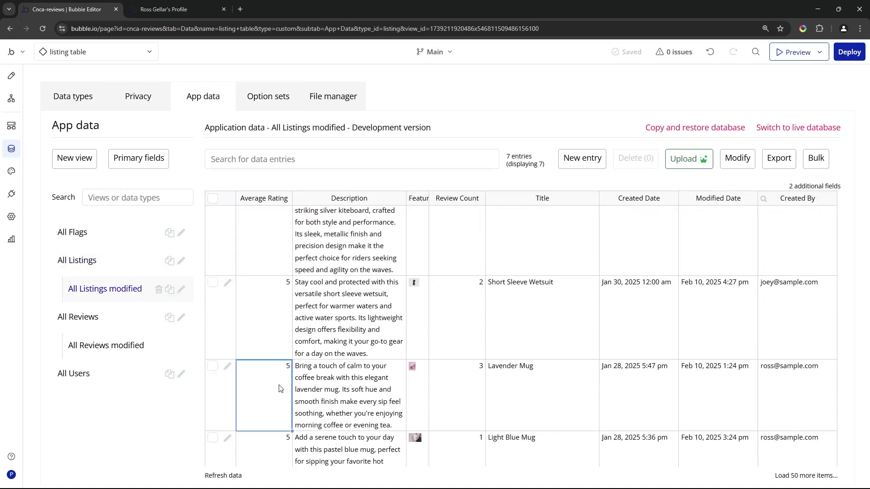
pyautogui.scroll(-3, 279, 388)
pyautogui.moveTo(298, 247); pyautogui.dragTo(569, 240)
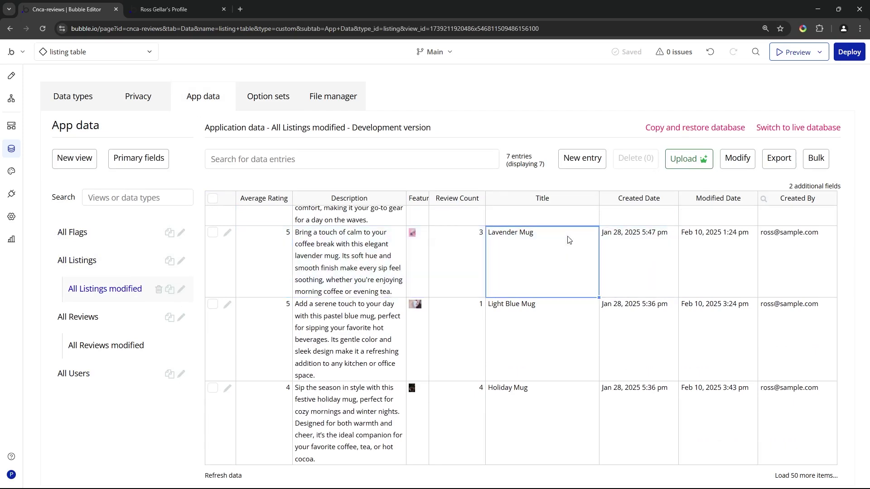
pyautogui.click(271, 259)
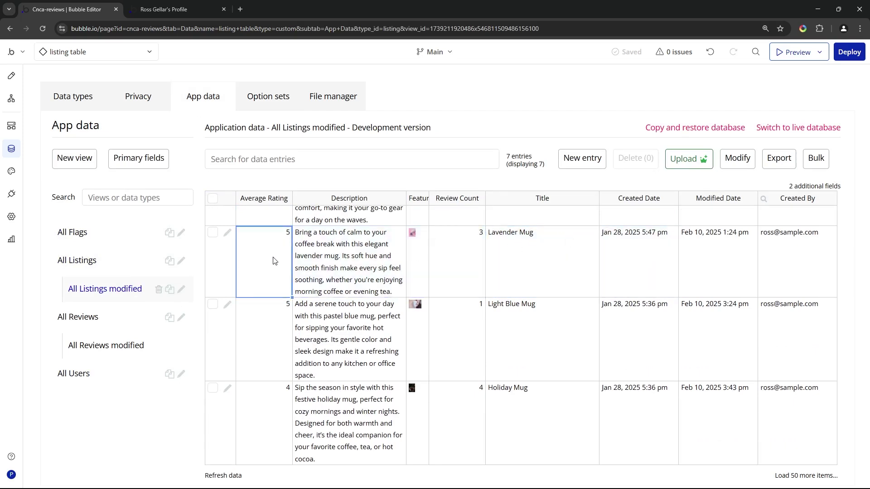
pyautogui.click(531, 390)
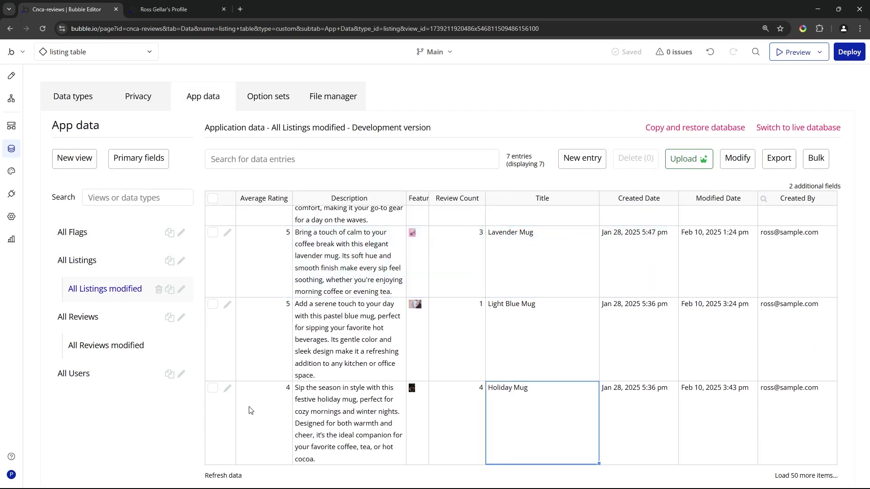
pyautogui.click(281, 407)
pyautogui.click(11, 75)
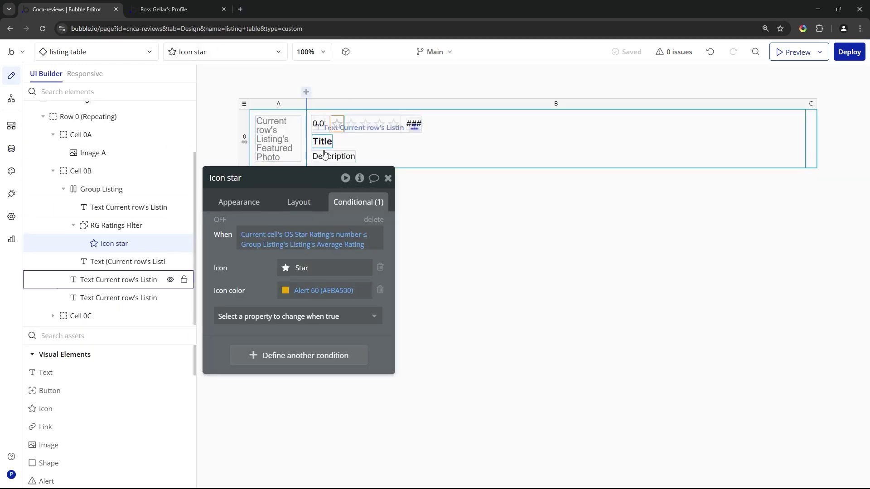
# Step: View the Holiday Mug's average rating and stars on the running profile page and return to the Bubble editor
pyautogui.click(172, 9)
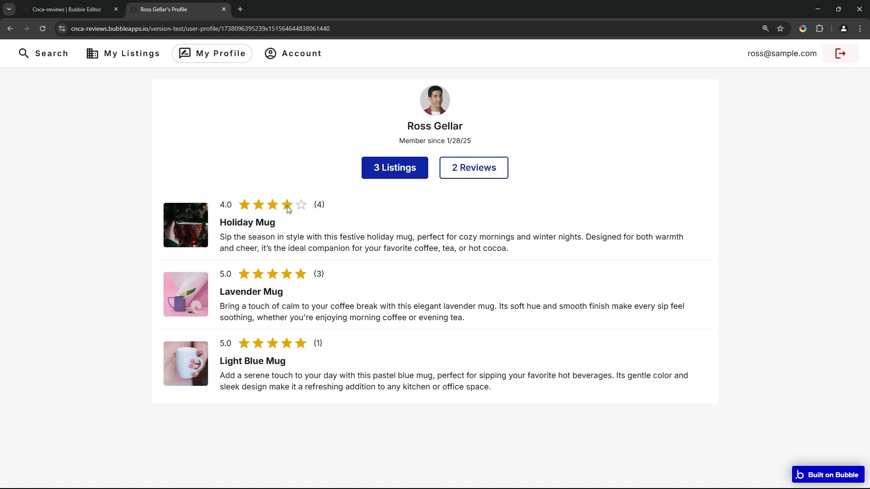
pyautogui.moveTo(223, 206); pyautogui.dragTo(229, 206)
pyautogui.click(100, 7)
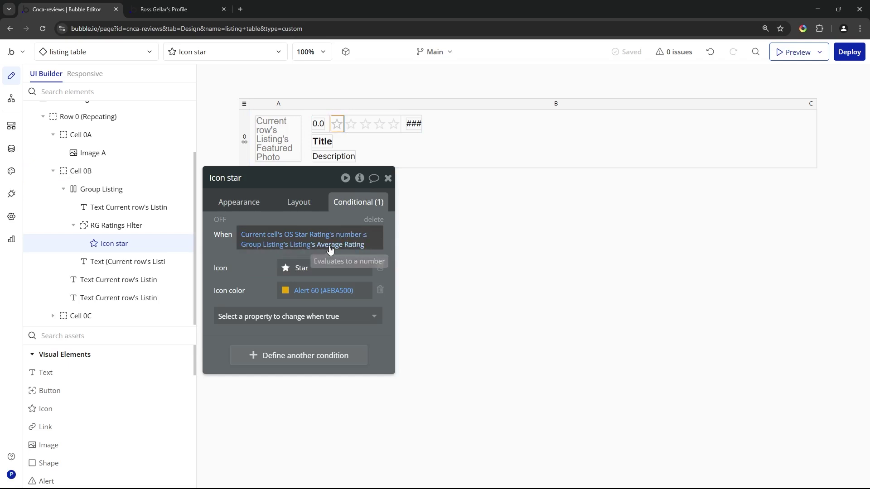
# Step: Examine how the star icon's condition references Group Listing's Average Rating and check Group Listing's data source
pyautogui.click(244, 151)
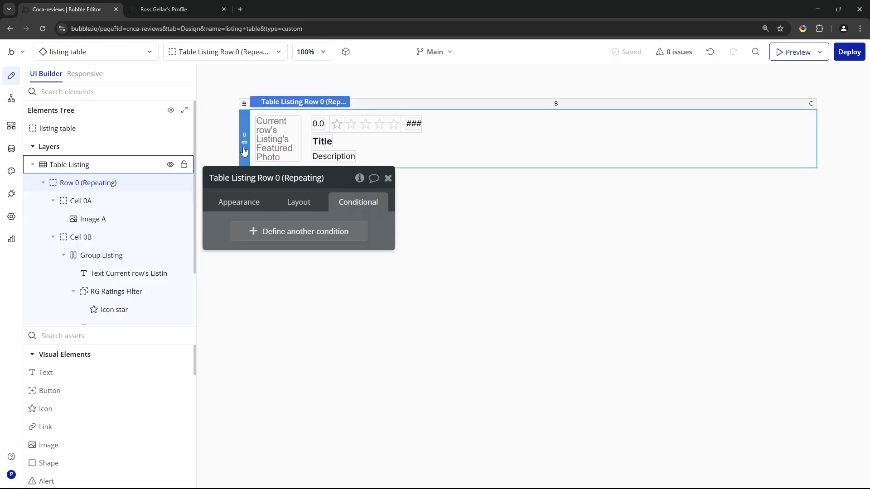
pyautogui.click(343, 126)
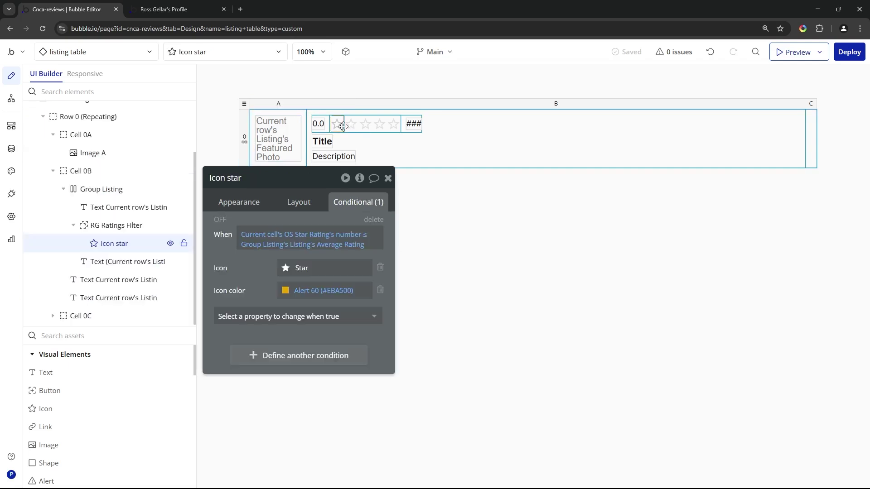
pyautogui.rightClick(320, 247)
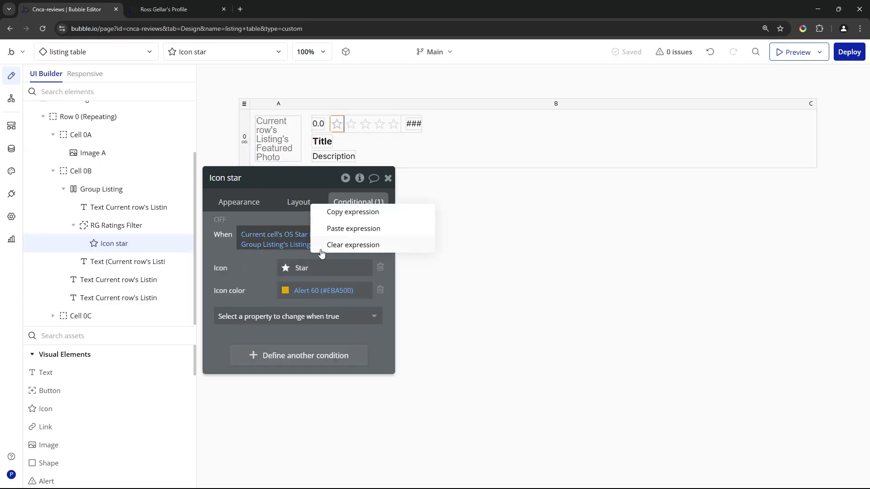
pyautogui.click(267, 244)
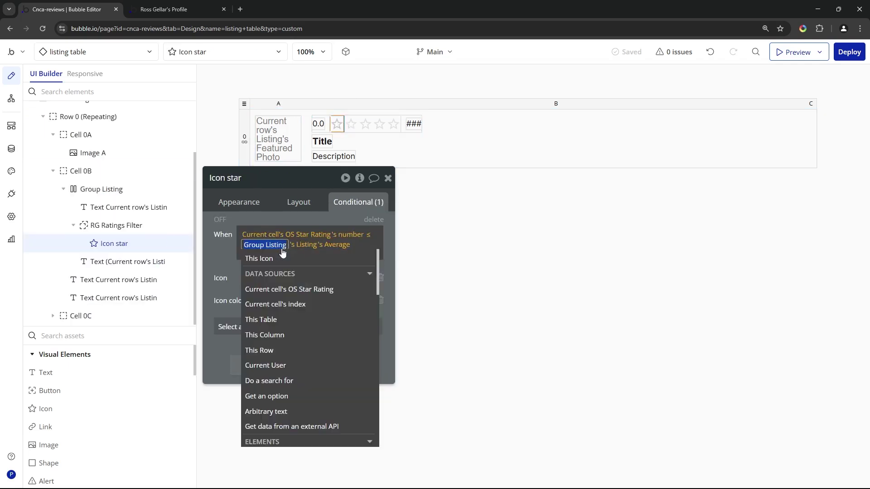
pyautogui.click(219, 265)
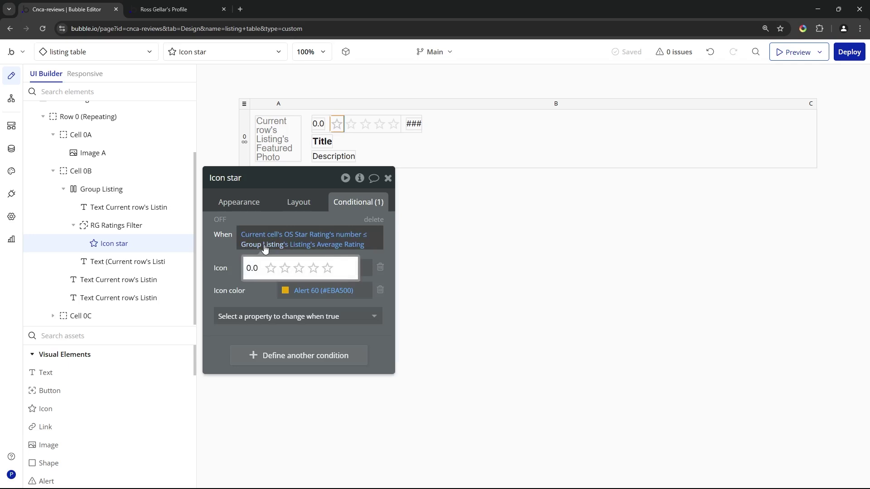
pyautogui.click(404, 130)
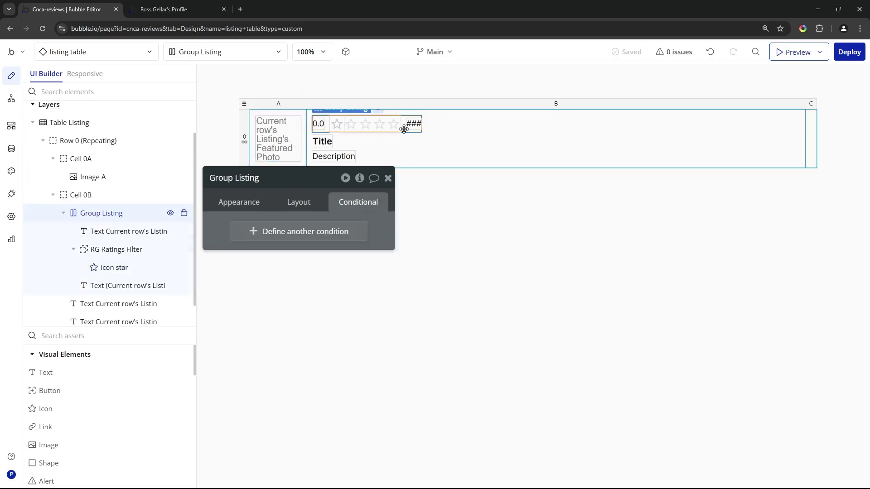
pyautogui.click(258, 202)
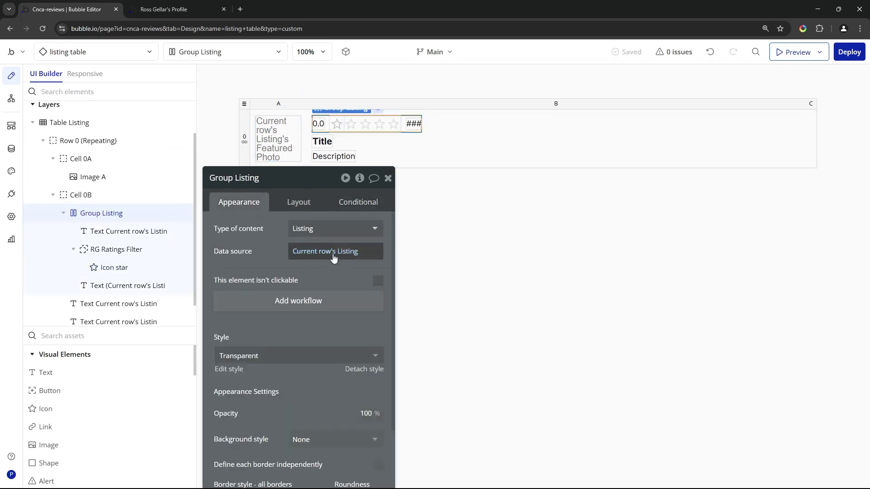
pyautogui.click(336, 127)
pyautogui.click(344, 209)
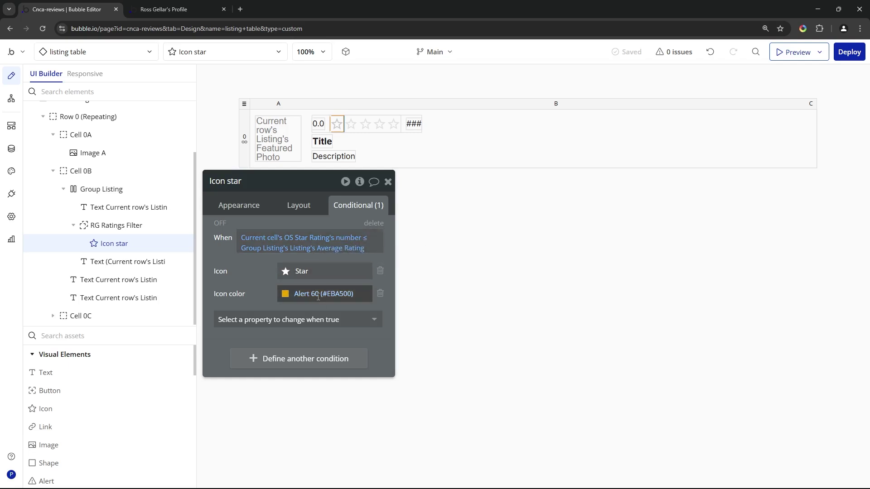
# Step: Check the listing title text's hover condition and view the titles on the running profile page before returning to the editor
pyautogui.click(324, 147)
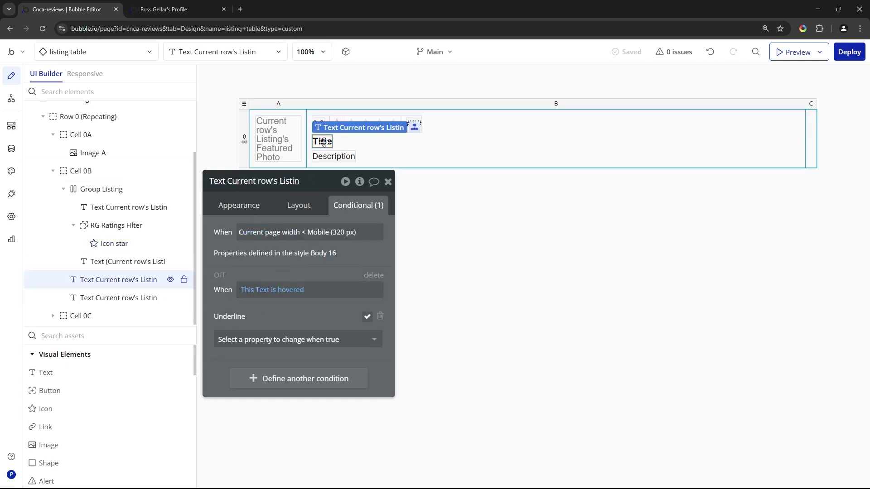
pyautogui.click(193, 6)
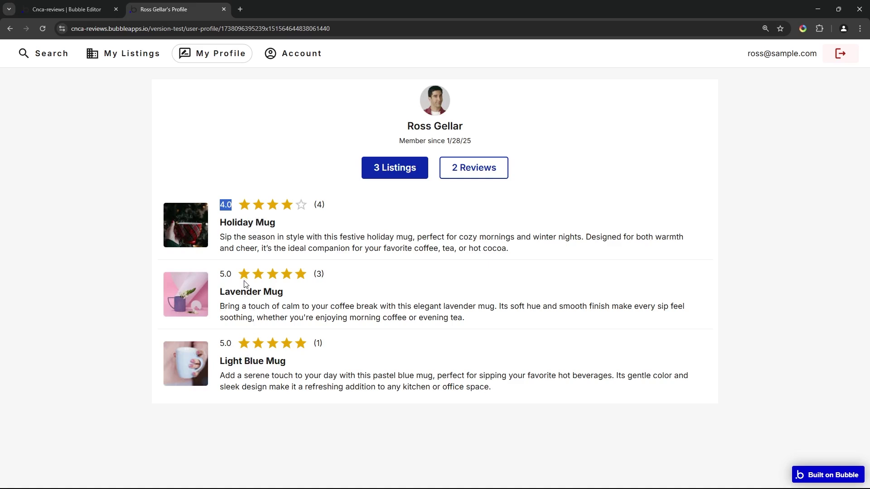
pyautogui.click(67, 9)
# Step: Open the user-profile page in the editor and show the hidden listing table A inside Group A
pyautogui.click(109, 52)
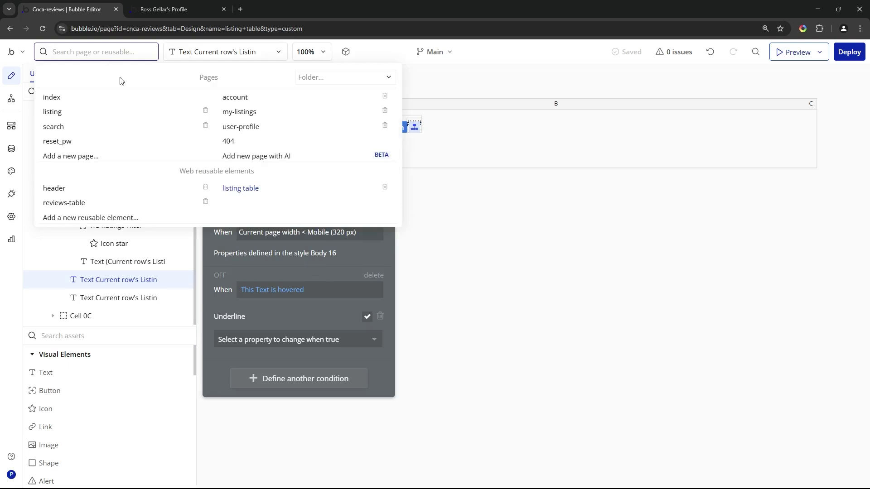
pyautogui.click(232, 131)
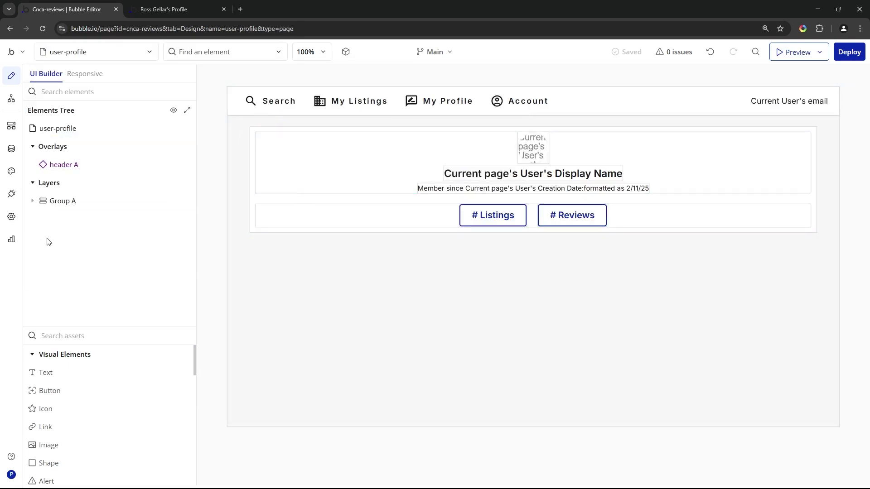
pyautogui.click(39, 203)
pyautogui.click(33, 202)
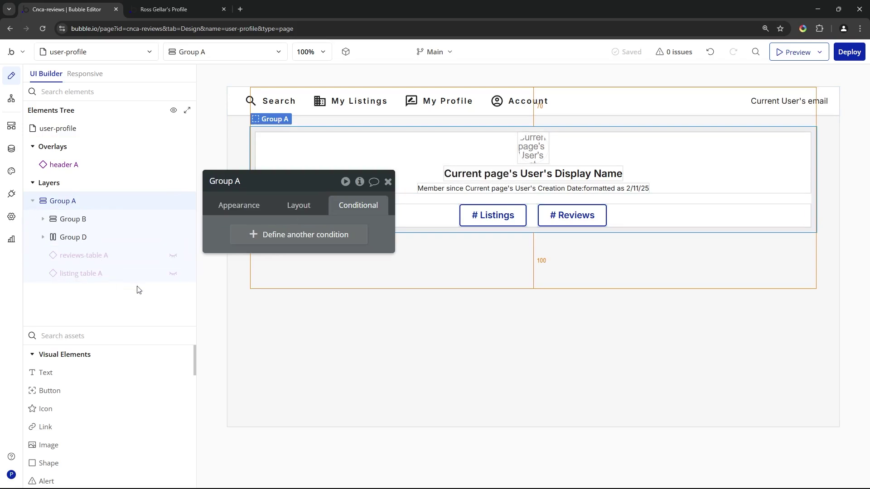
pyautogui.moveTo(214, 240); pyautogui.dragTo(212, 405)
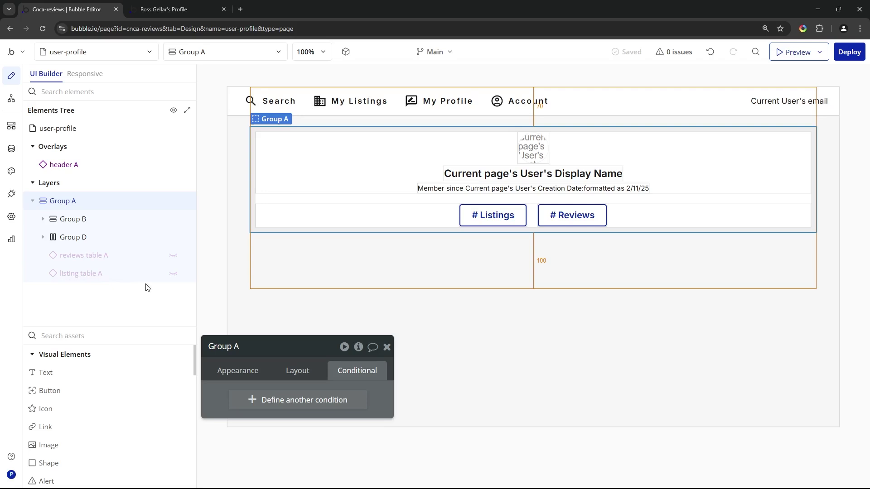
pyautogui.click(173, 273)
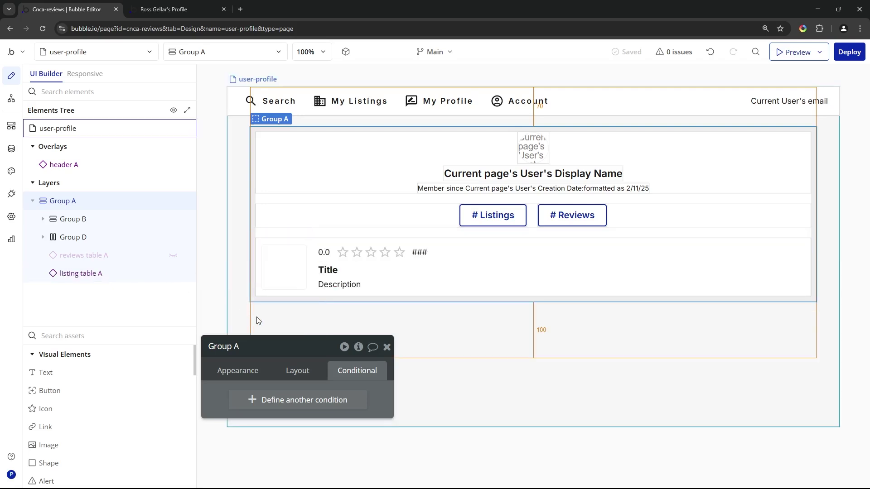
# Step: Inspect listing table A's visibility condition and its Owner, Rating Filter and Keyword Filter properties
pyautogui.click(291, 285)
pyautogui.moveTo(247, 385); pyautogui.dragTo(82, 179)
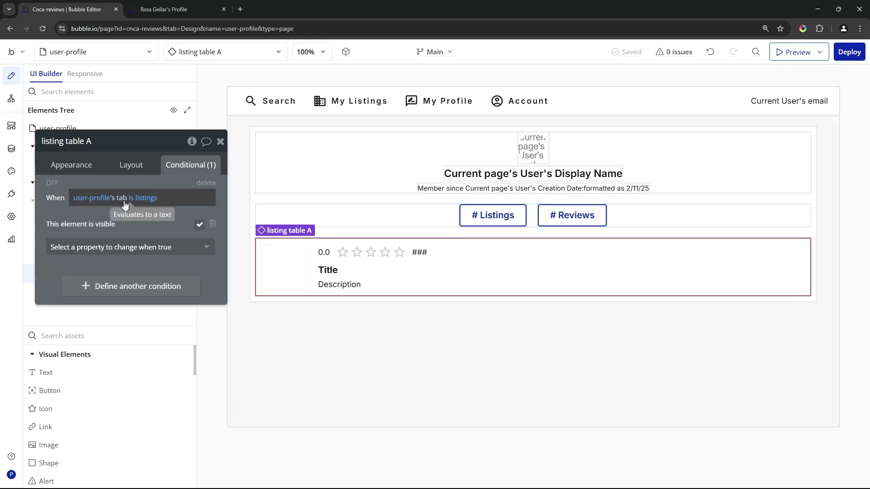
pyautogui.click(83, 165)
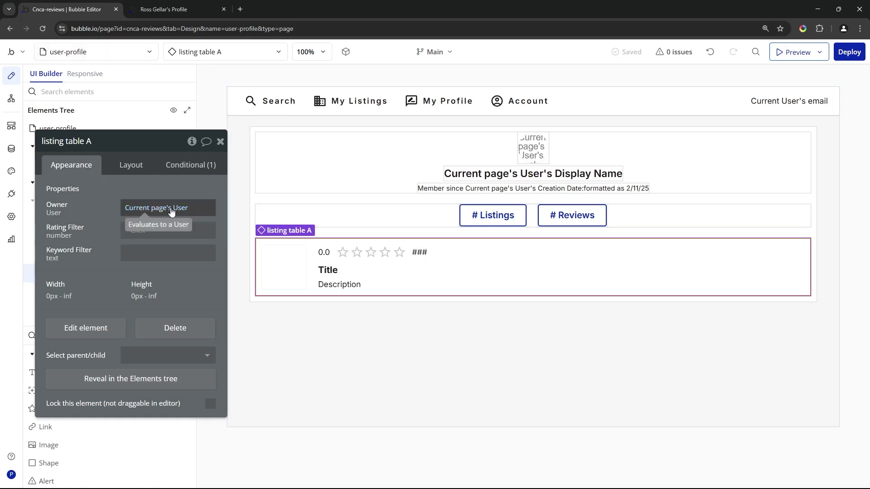
# Step: Check the user-profile page's type of content and the Current page's User source in its page title, ending on listing table A
pyautogui.click(234, 165)
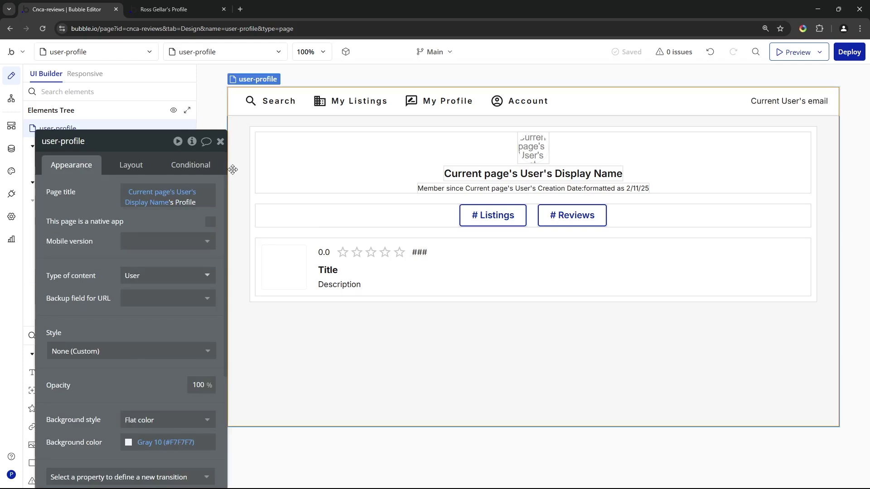
pyautogui.moveTo(113, 271); pyautogui.dragTo(110, 245)
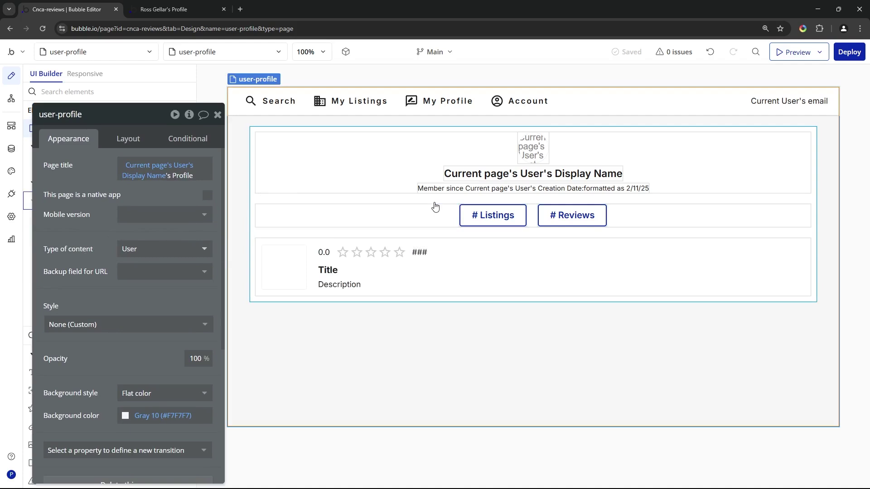
pyautogui.click(148, 172)
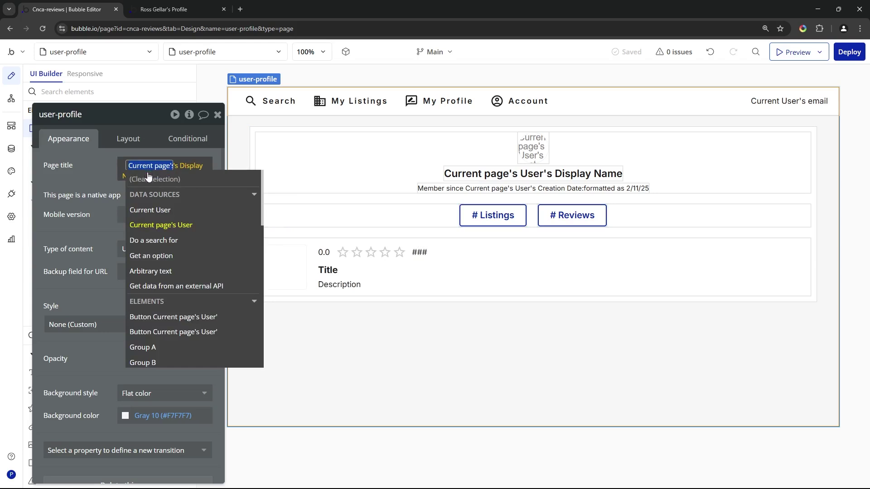
pyautogui.click(170, 225)
pyautogui.click(288, 267)
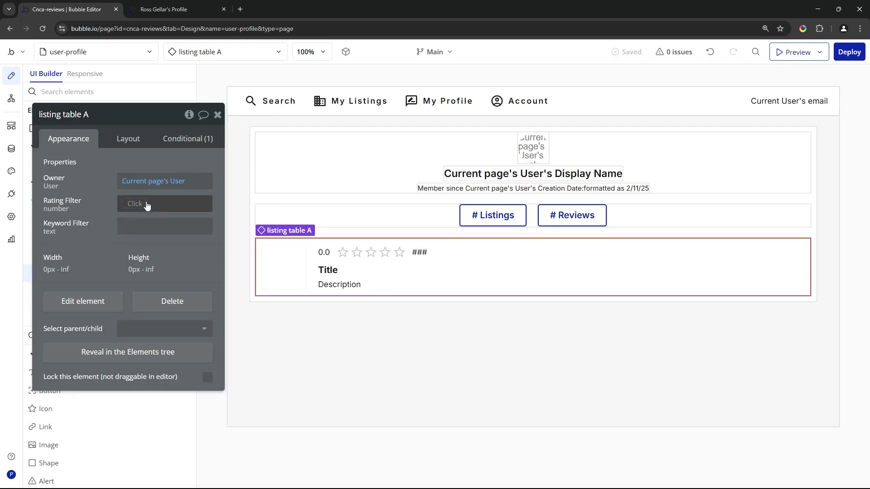
# Step: Open the search page and inspect listing table A's filter properties and the RG Ratings Filter repeating group they reference
pyautogui.click(115, 53)
pyautogui.click(108, 128)
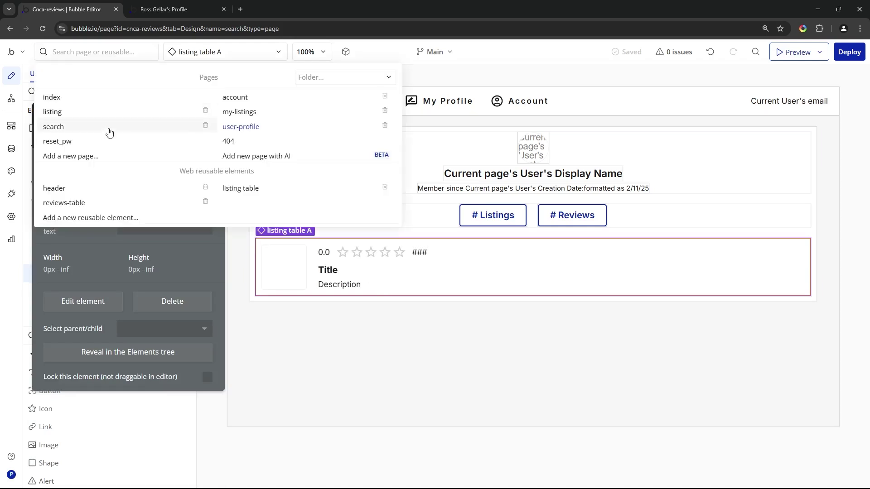
pyautogui.doubleClick(367, 238)
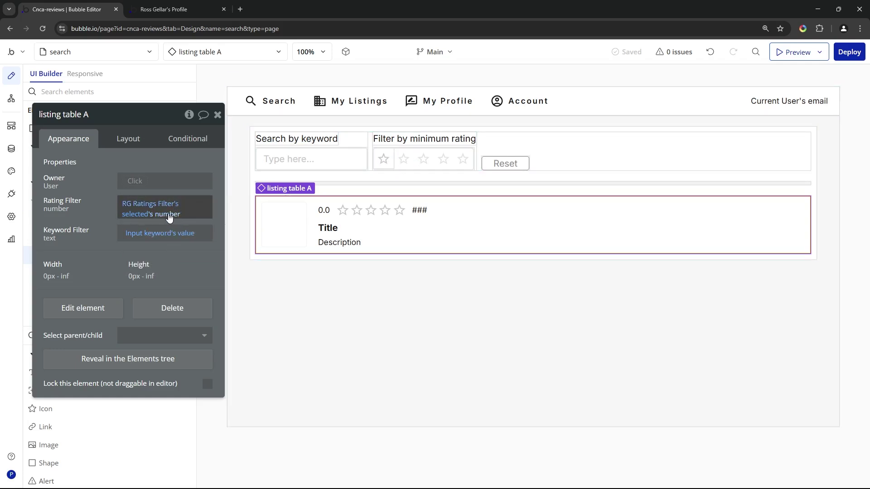
pyautogui.click(406, 160)
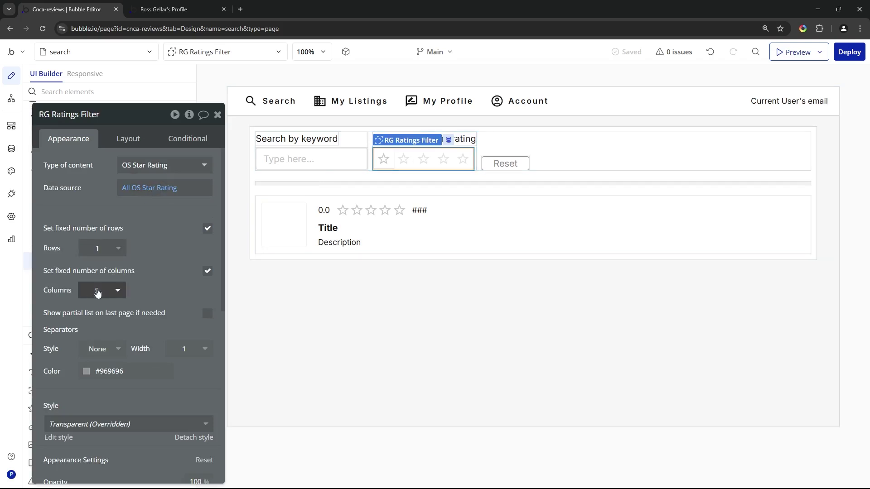
# Step: Examine Icon star's workflow for an unselected rating, including its Only when condition and the Set state action on RG Ratings Filter
pyautogui.click(384, 159)
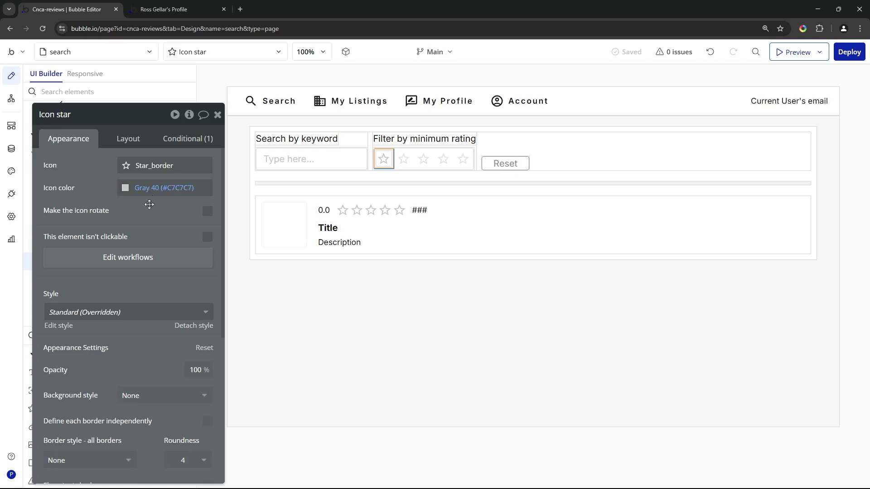
pyautogui.click(183, 257)
pyautogui.click(167, 157)
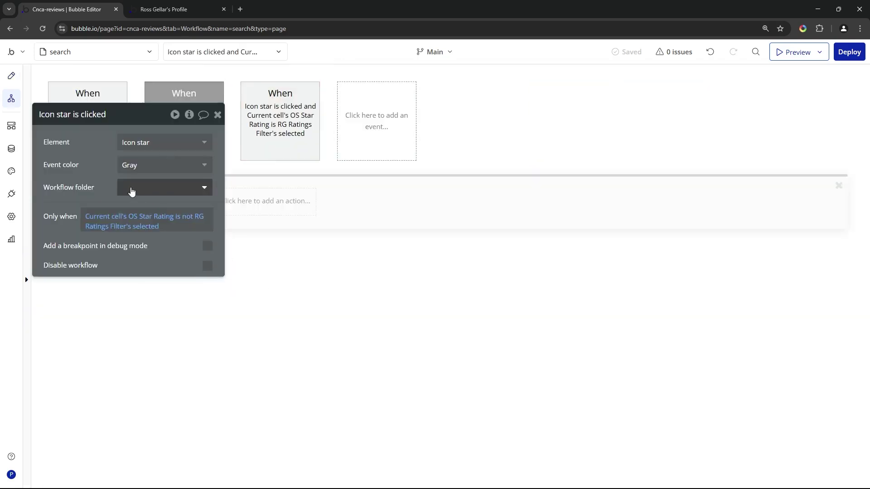
pyautogui.moveTo(132, 190); pyautogui.dragTo(361, 239)
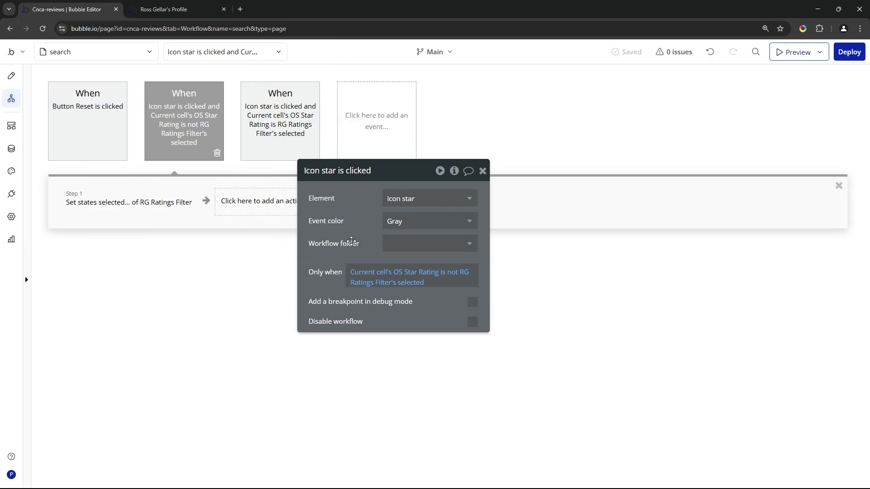
pyautogui.click(159, 214)
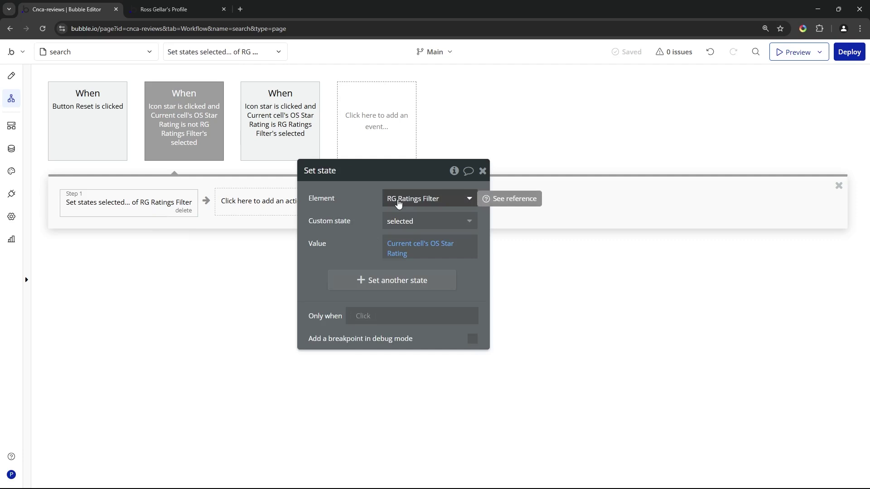
# Step: Inspect the selected custom state of RG Ratings Filter and its OS Star Rating type in the design view
pyautogui.click(12, 76)
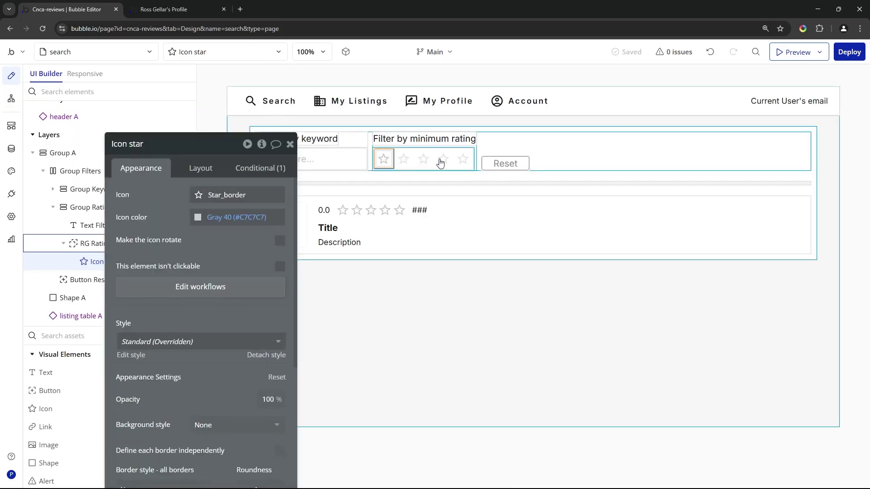
pyautogui.click(442, 159)
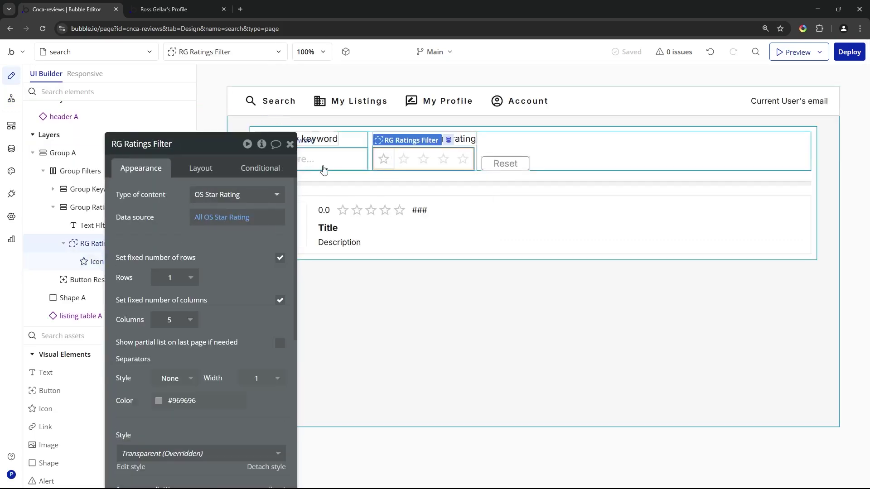
pyautogui.click(265, 147)
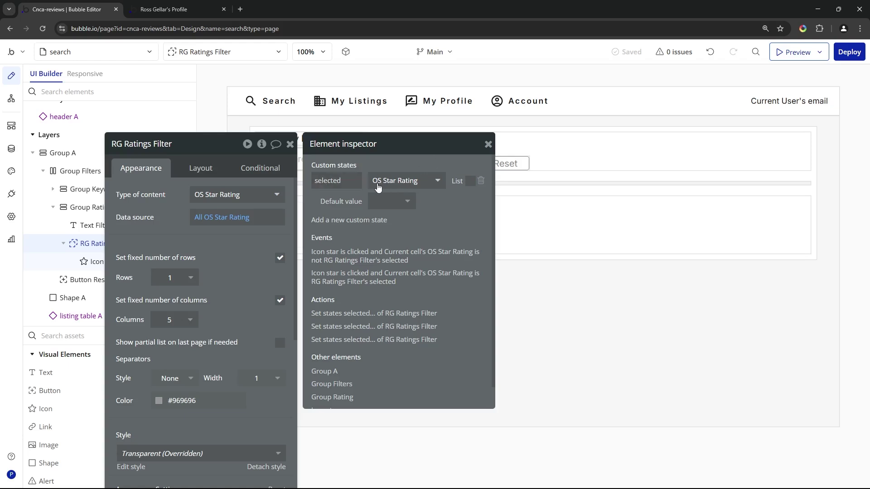
# Step: Compare the Set state values and conditions of the two Icon star workflows for unselected and already selected ratings
pyautogui.click(11, 98)
pyautogui.moveTo(155, 183); pyautogui.dragTo(262, 182)
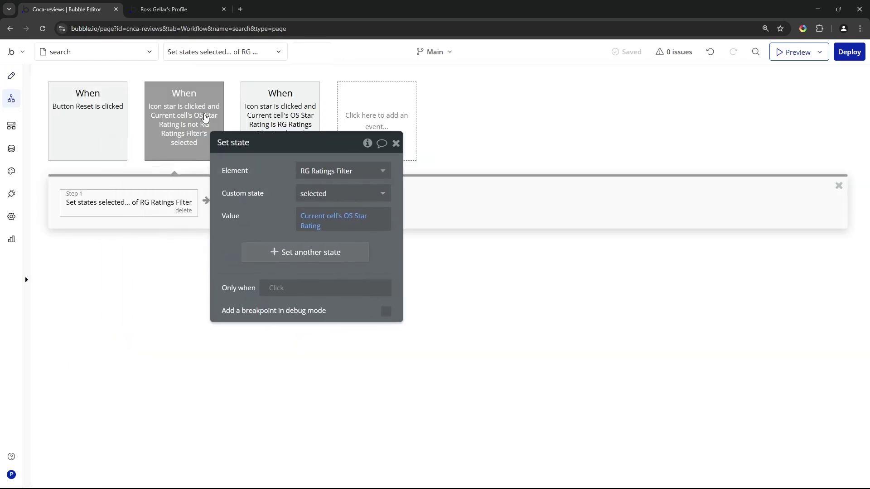
pyautogui.moveTo(331, 223)
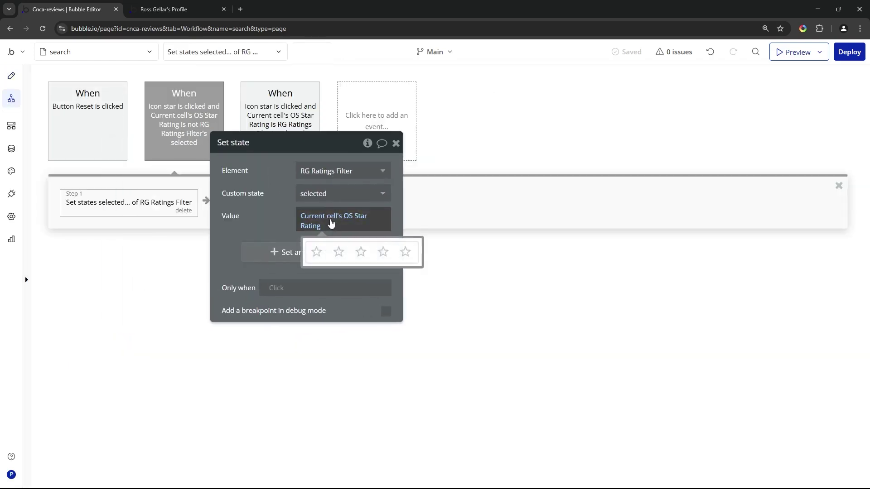
pyautogui.click(292, 119)
pyautogui.moveTo(277, 196); pyautogui.dragTo(450, 186)
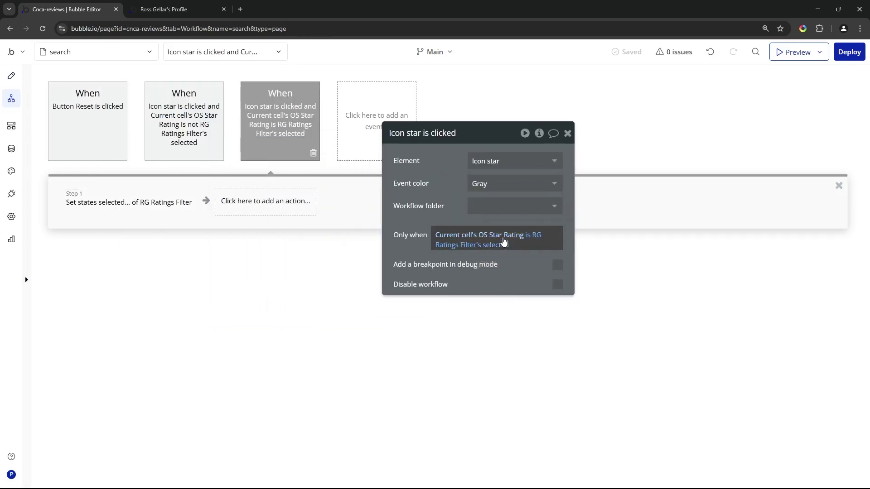
pyautogui.click(186, 213)
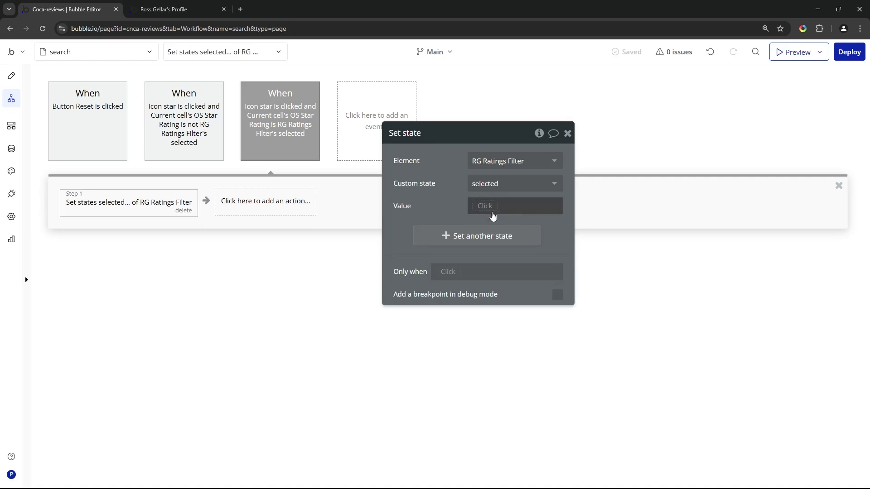
# Step: Switch to the running app's Search page, toggle the three-star minimum rating filter on and off, and return to the editor
pyautogui.click(213, 9)
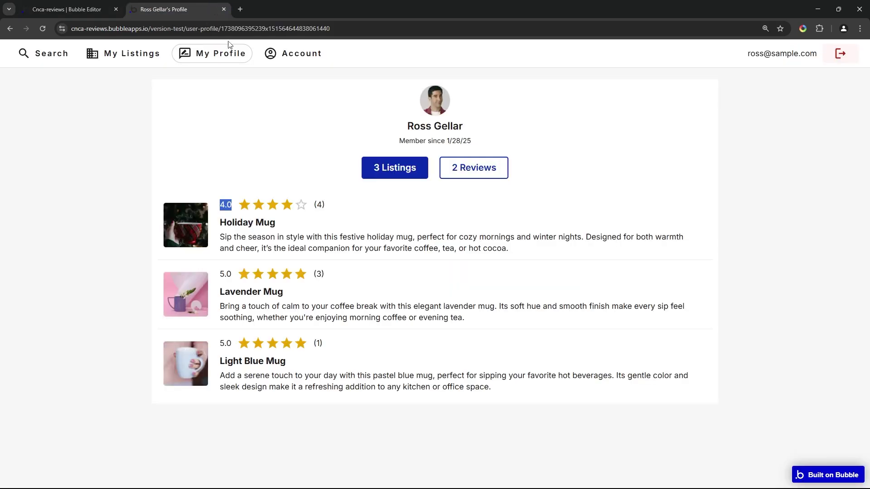
pyautogui.click(65, 54)
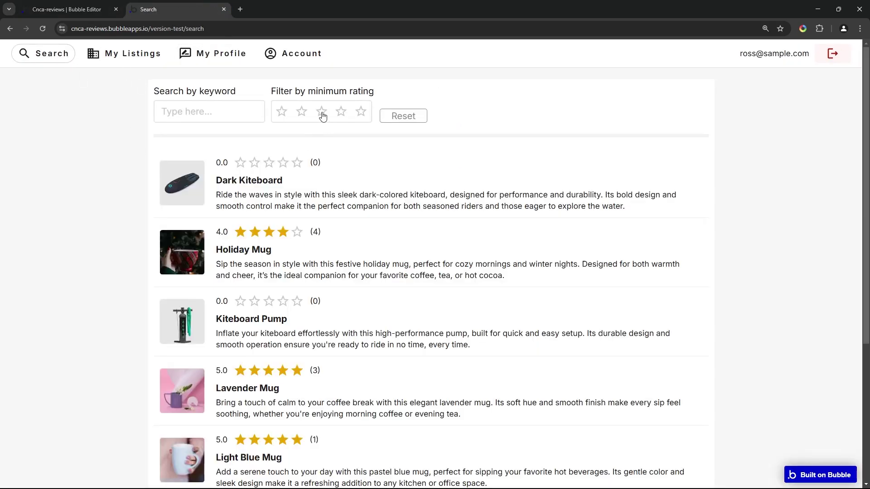
pyautogui.click(322, 113)
pyautogui.click(321, 117)
pyautogui.click(68, 9)
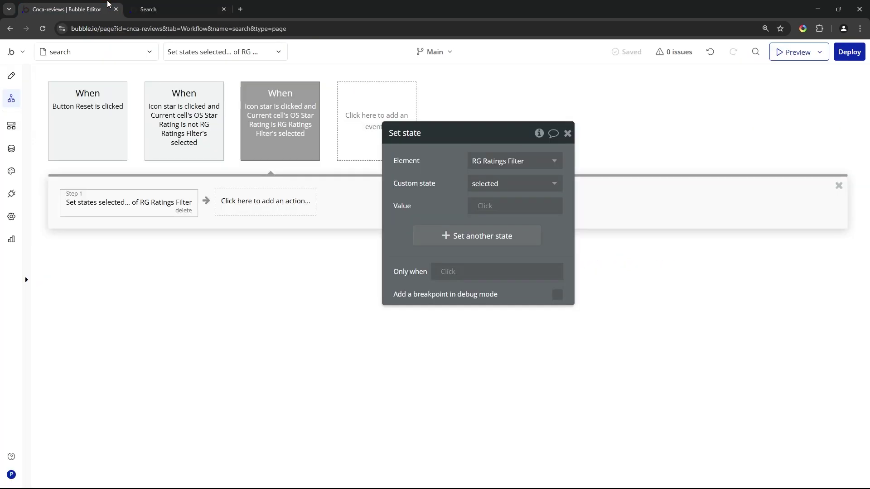
# Step: Review Icon star's condition in the design view and apply the three-star minimum rating on the running Search page to compare
pyautogui.click(11, 76)
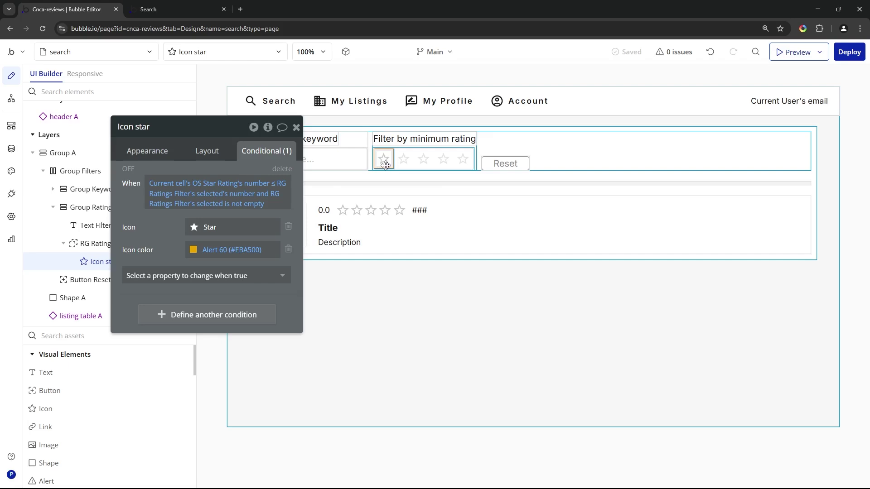
pyautogui.hotkey('ctrl', 'Tab')
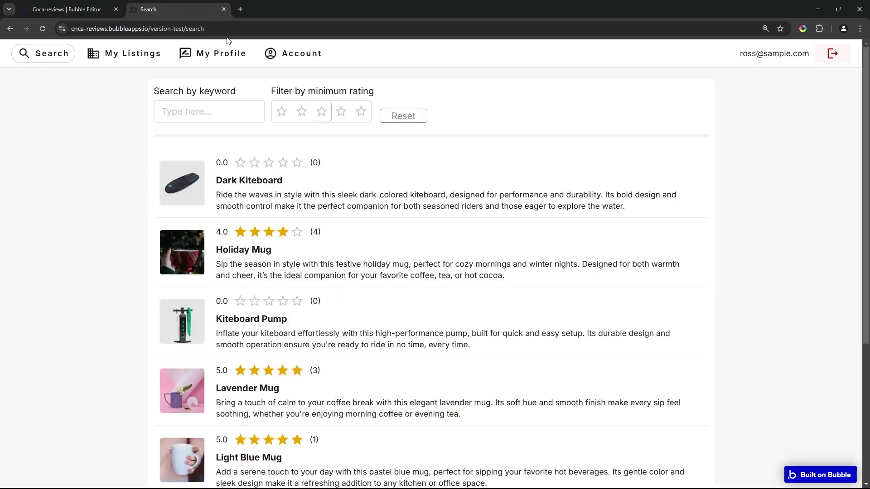
pyautogui.click(322, 112)
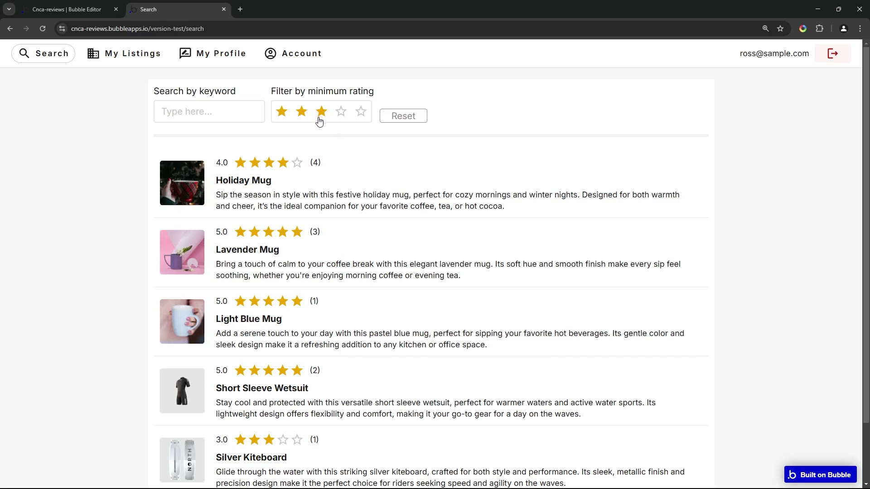
pyautogui.click(80, 9)
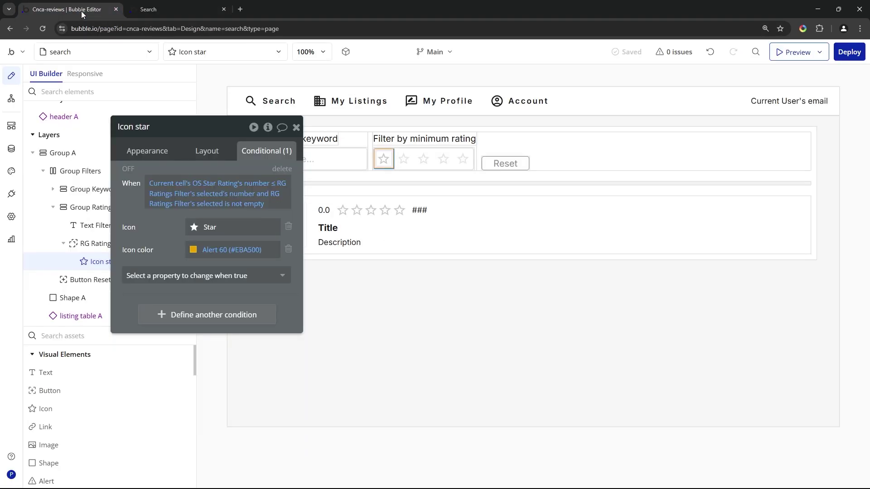
# Step: Open the my-listings page in the editor and show the hidden Group My Listings inside Group Main
pyautogui.click(109, 51)
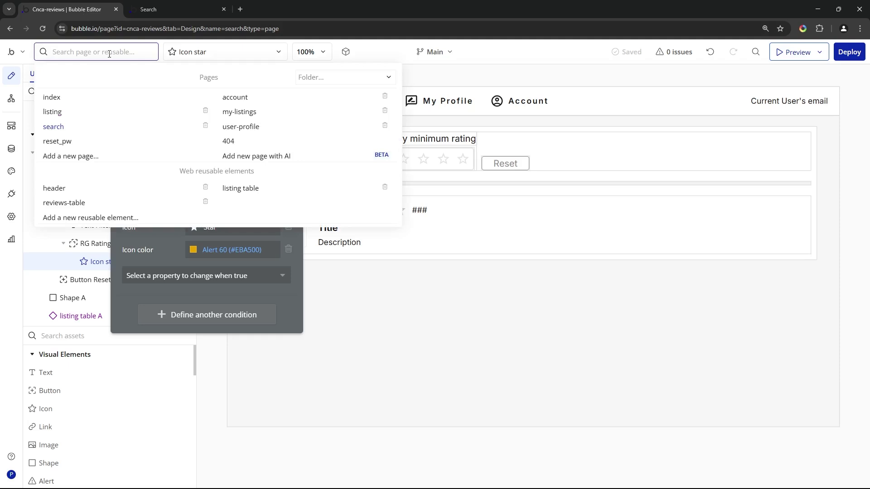
pyautogui.click(255, 117)
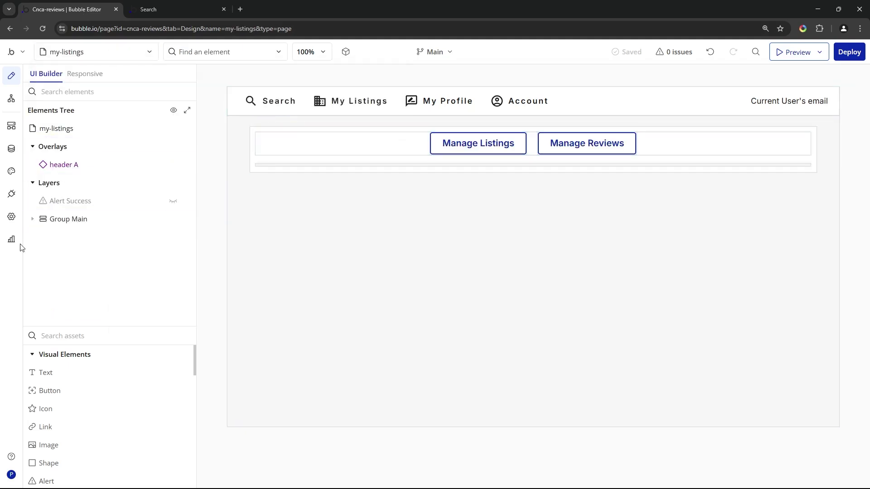
pyautogui.click(31, 226)
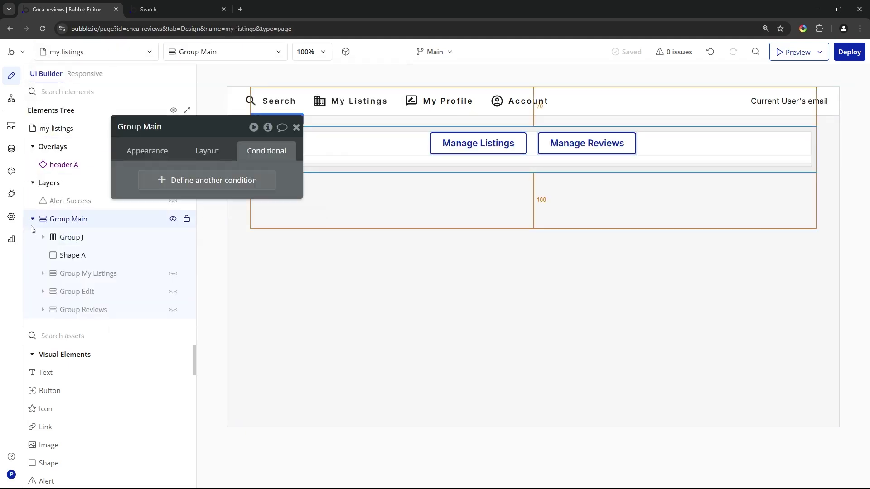
pyautogui.click(173, 273)
# Step: Inspect listing table A's properties on my-listings and check the data source of its Owner property
pyautogui.click(361, 250)
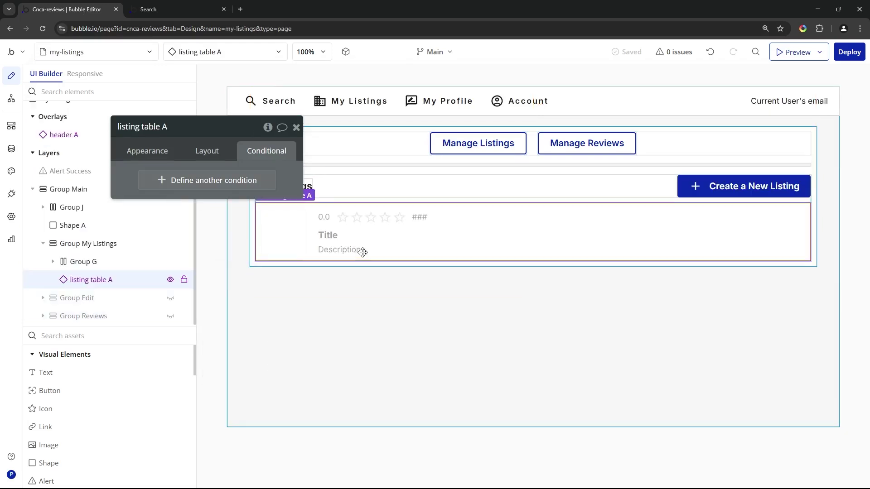
pyautogui.click(156, 150)
pyautogui.moveTo(172, 222); pyautogui.dragTo(123, 186)
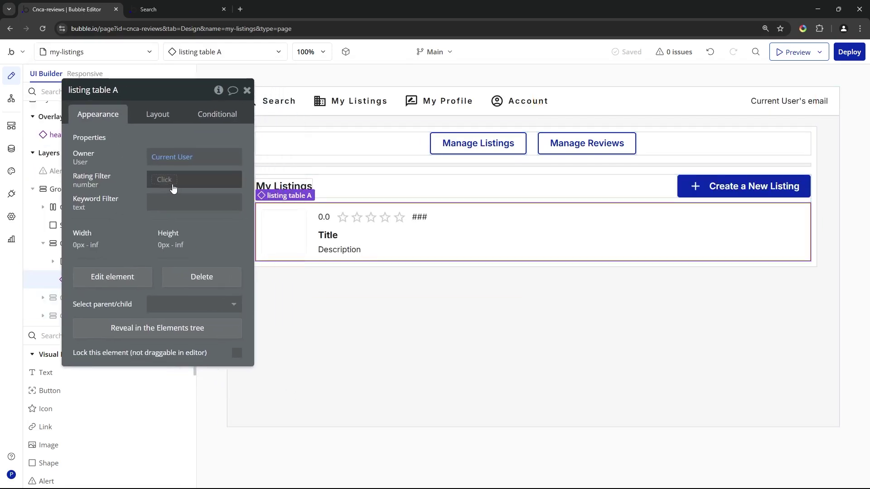
pyautogui.click(168, 159)
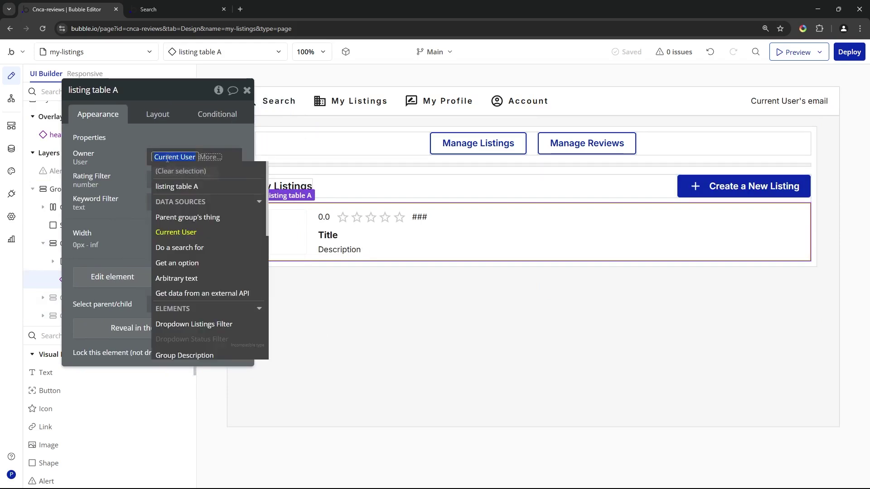
pyautogui.click(208, 237)
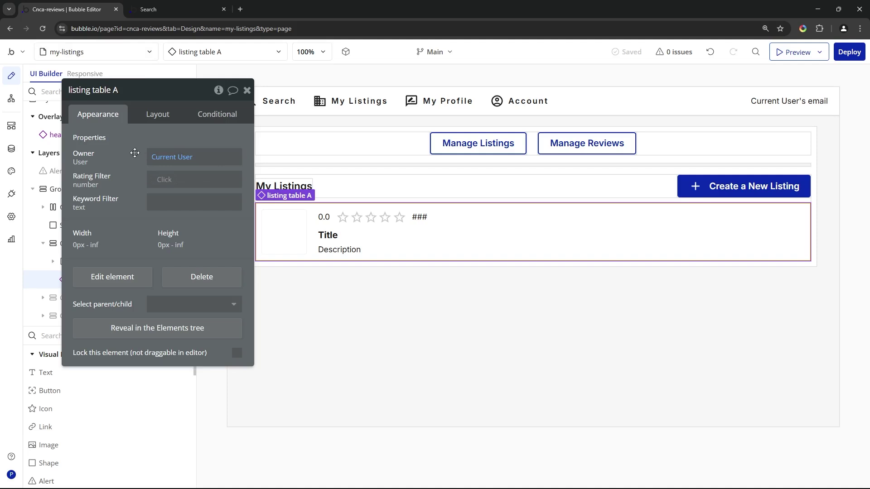
# Step: Open the reviews-table reusable element and inspect its Review List property
pyautogui.click(129, 52)
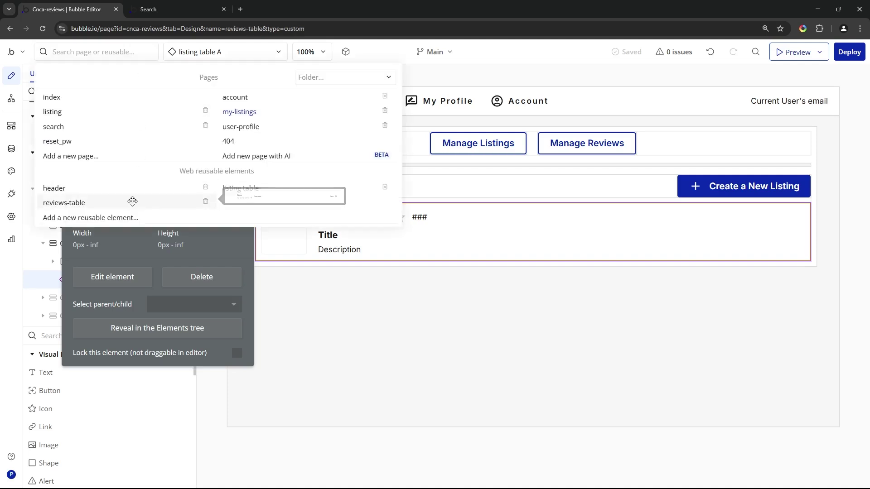
pyautogui.click(131, 203)
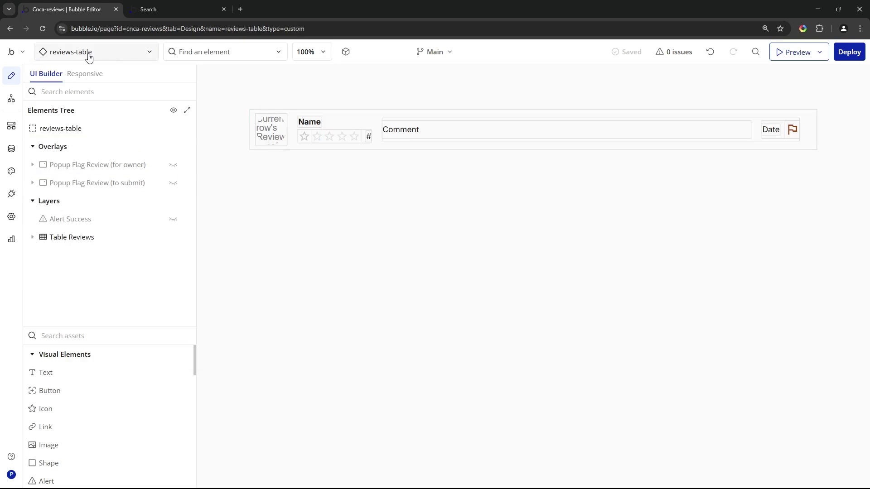
pyautogui.click(264, 178)
pyautogui.moveTo(106, 172); pyautogui.dragTo(168, 186)
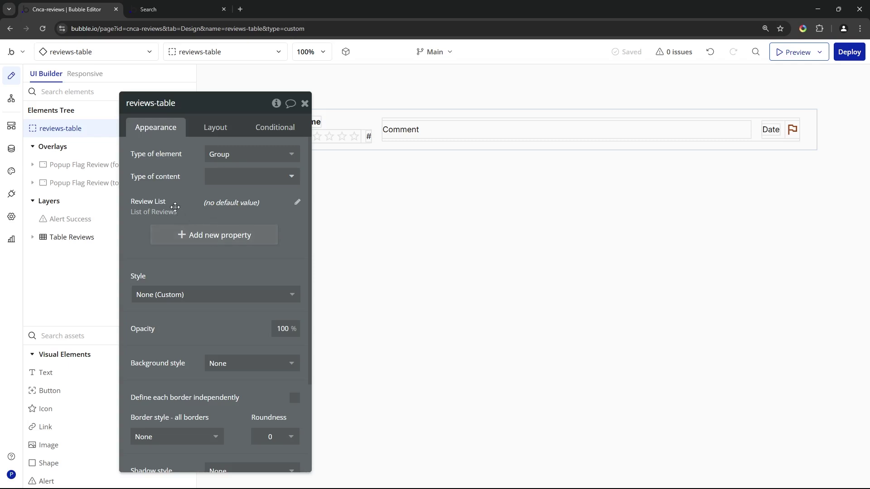
# Step: Inspect the definition of the Review List property and check the data source of Table Reviews inside the reviews-table element
pyautogui.click(296, 201)
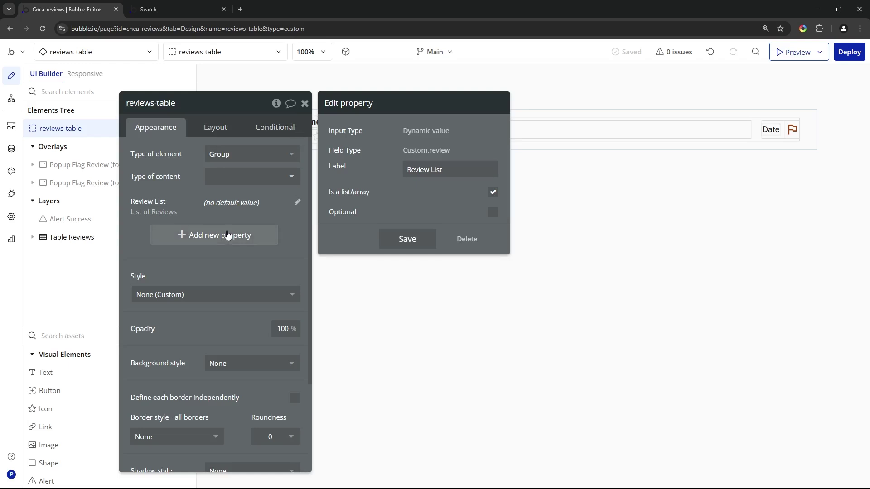
pyautogui.click(304, 104)
pyautogui.click(252, 121)
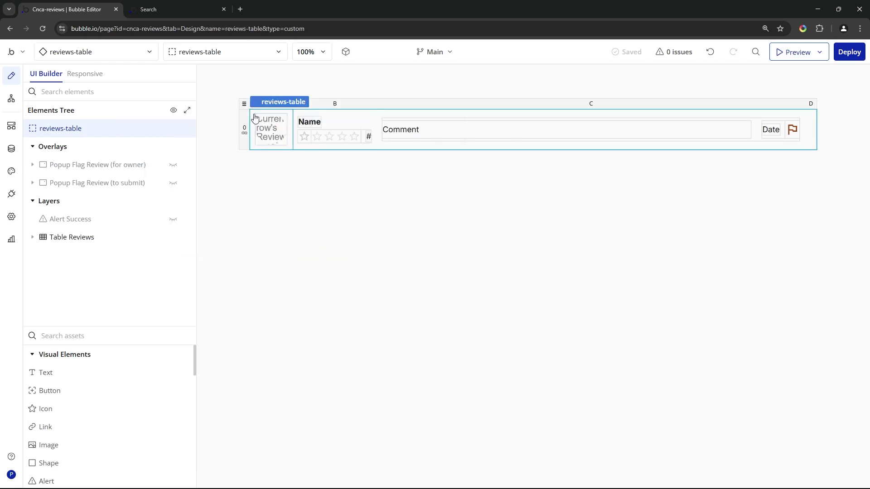
pyautogui.doubleClick(248, 107)
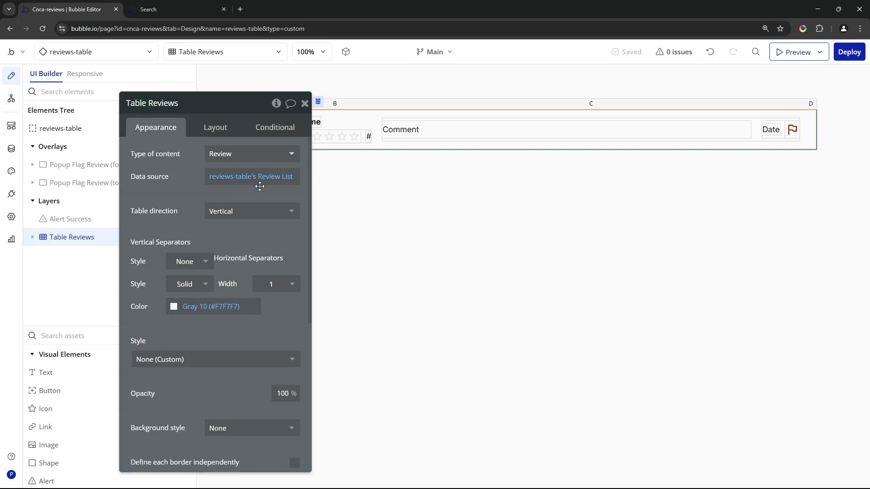
pyautogui.moveTo(269, 186)
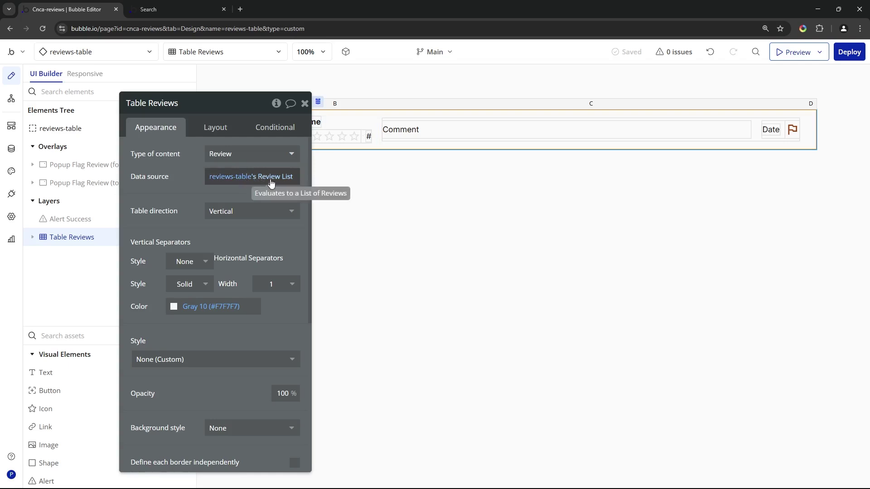
# Step: Open the listing page in the editor and inspect the Review List search constraints of its reviews-table A
pyautogui.click(110, 57)
pyautogui.click(112, 112)
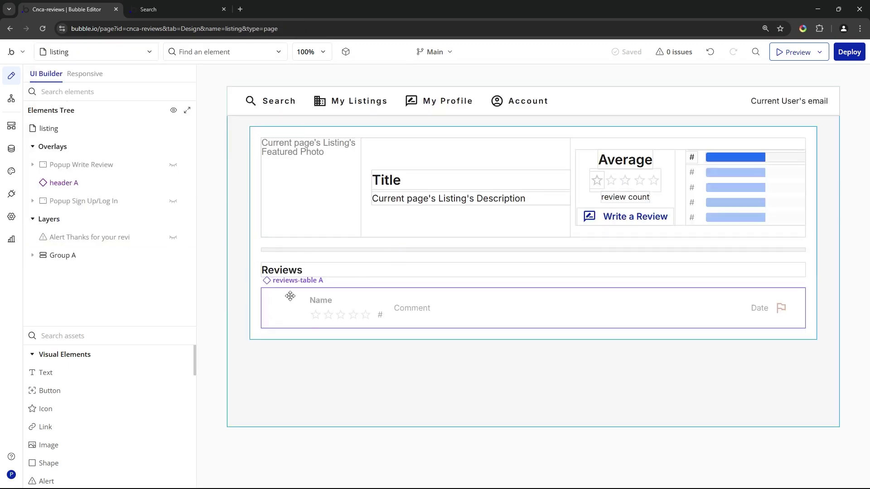
pyautogui.click(408, 305)
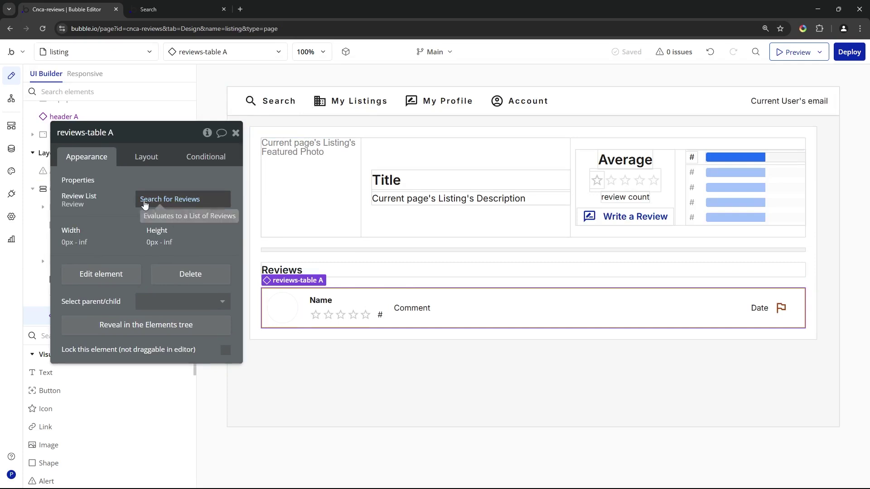
pyautogui.click(165, 202)
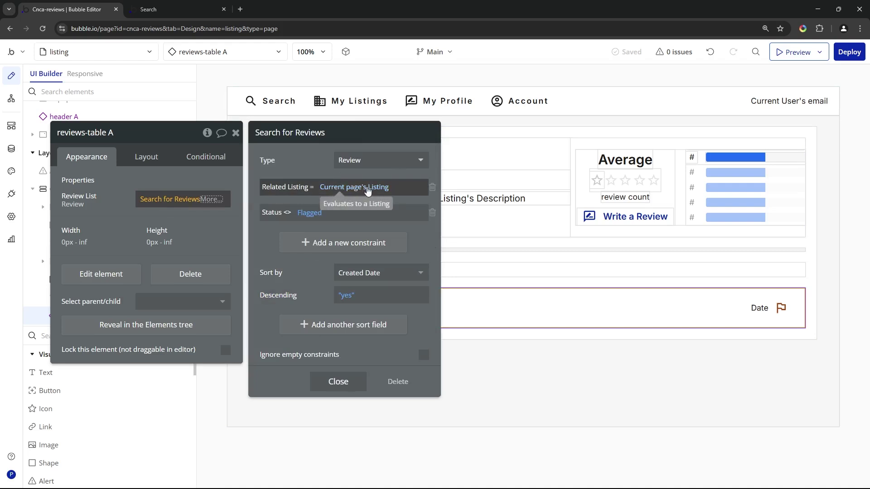
pyautogui.click(246, 184)
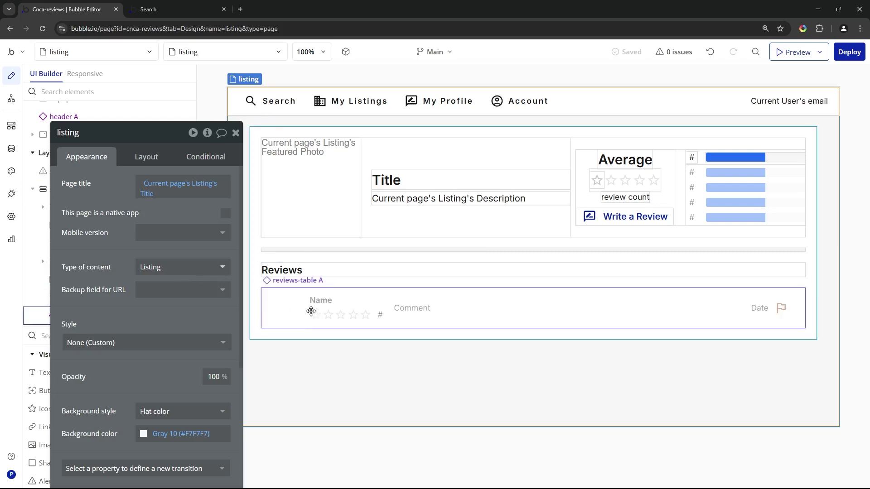
pyautogui.click(271, 319)
pyautogui.click(178, 203)
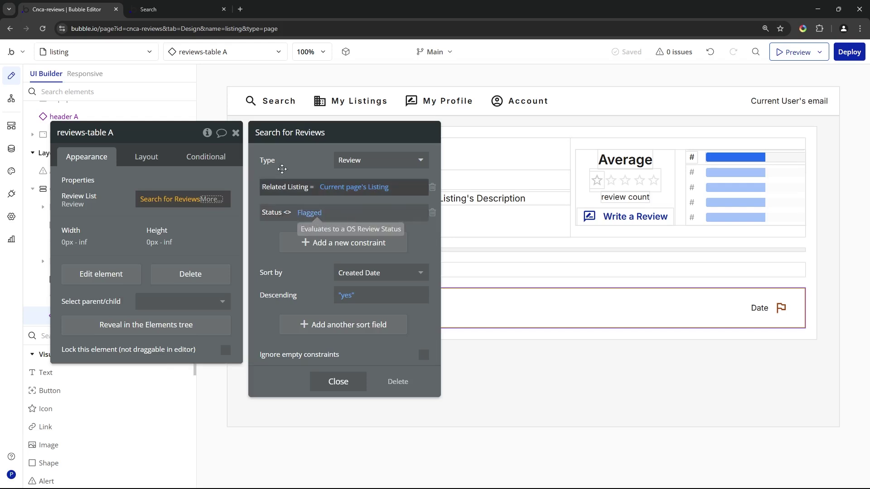
# Step: View the Holiday Mug listing with its reviews in the running app, and return to the Bubble editor
pyautogui.click(170, 4)
pyautogui.click(240, 182)
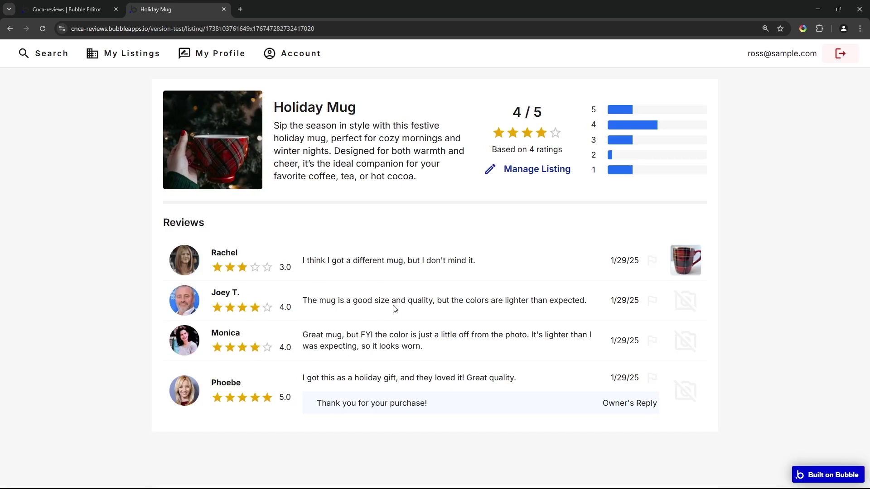
pyautogui.click(68, 9)
# Step: Open the my-listings page in the editor and show the hidden Group Reviews with its reviews-table A
pyautogui.click(94, 53)
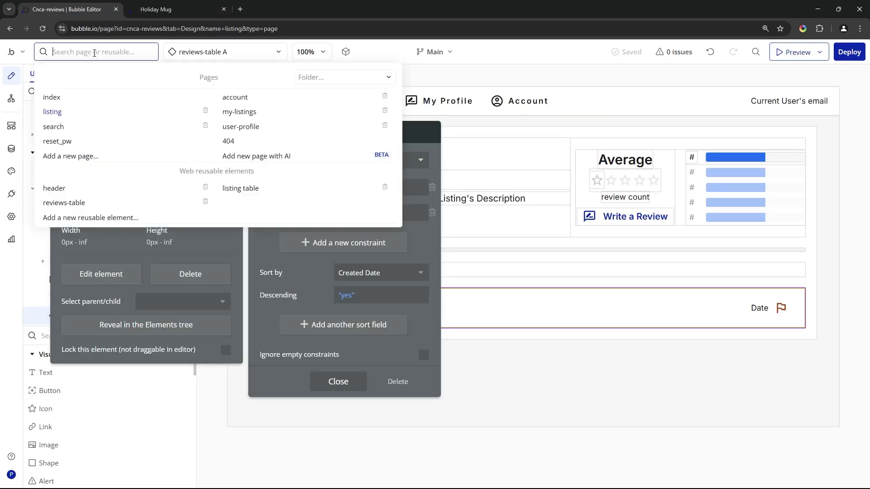
pyautogui.click(239, 112)
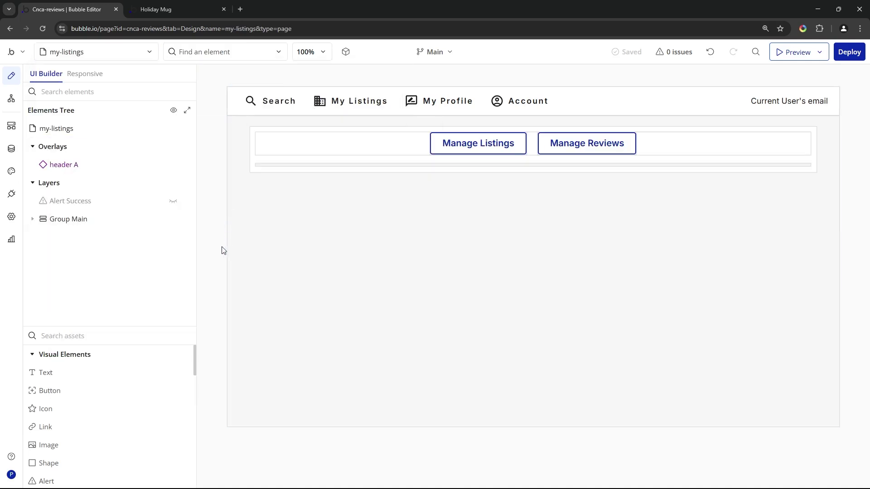
pyautogui.click(36, 222)
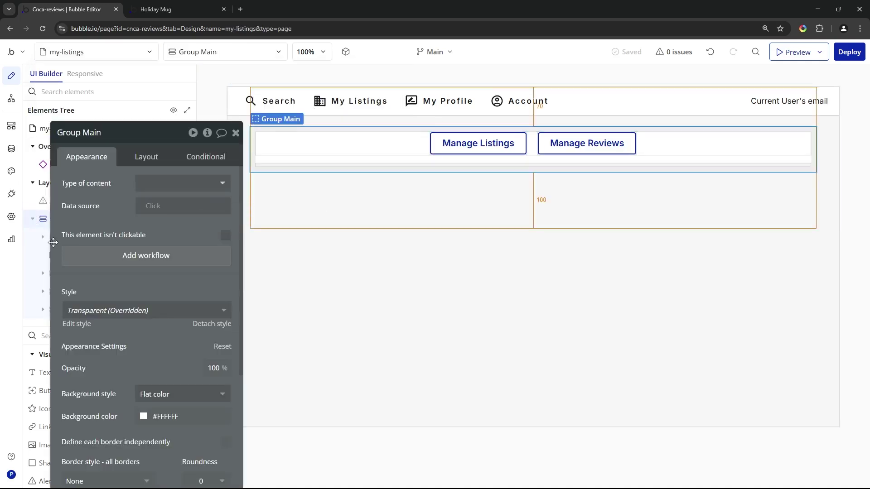
pyautogui.click(173, 310)
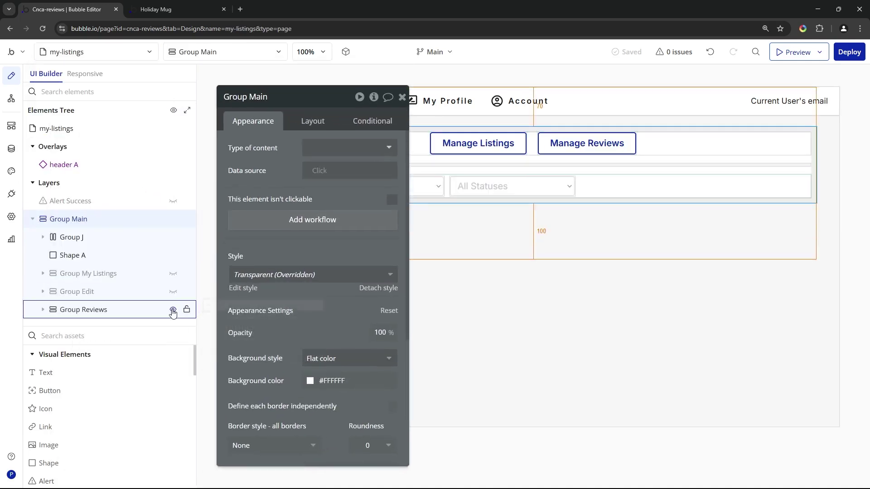
pyautogui.click(41, 310)
pyautogui.scroll(-1, 53, 299)
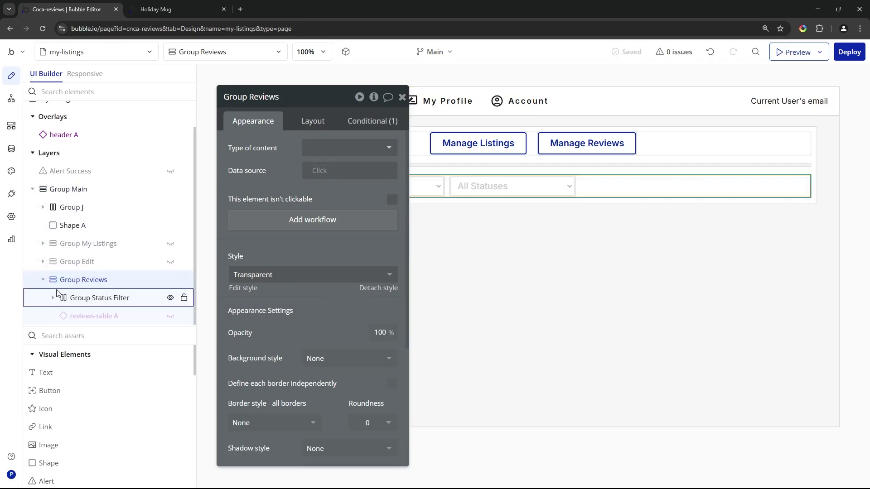
pyautogui.click(170, 317)
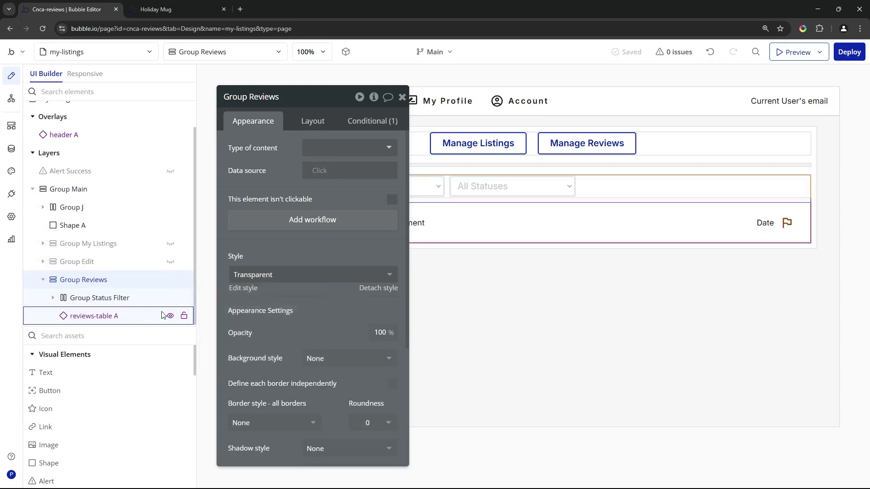
pyautogui.moveTo(332, 239); pyautogui.dragTo(171, 241)
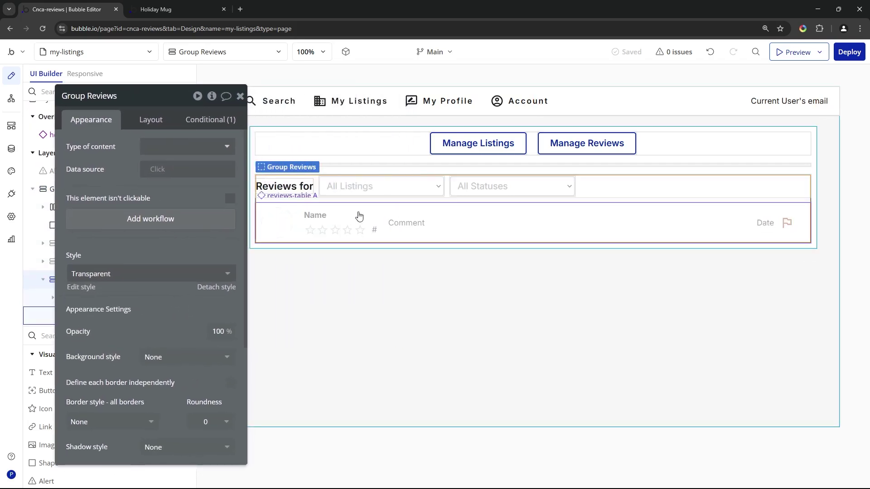
# Step: Inspect the Review List search of reviews-table A on my-listings, including the nested Search for Listings in the Related Listing constraint
pyautogui.click(335, 219)
pyautogui.click(181, 163)
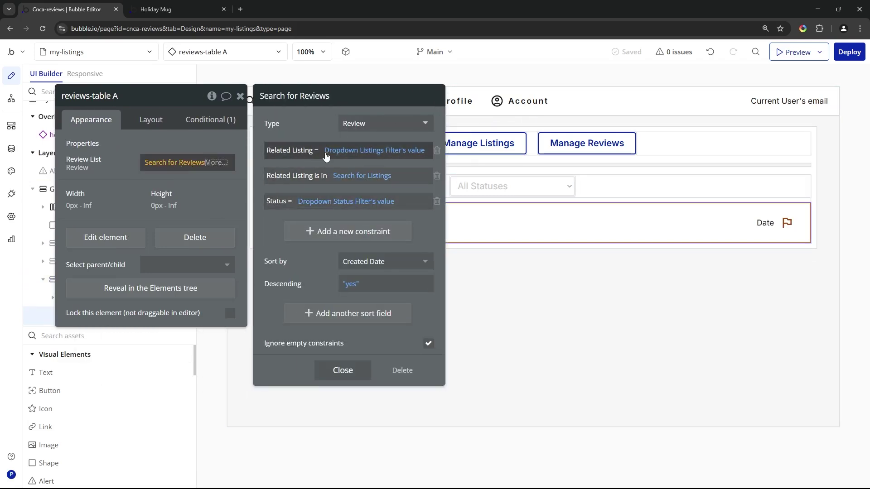
pyautogui.moveTo(318, 128); pyautogui.dragTo(336, 256)
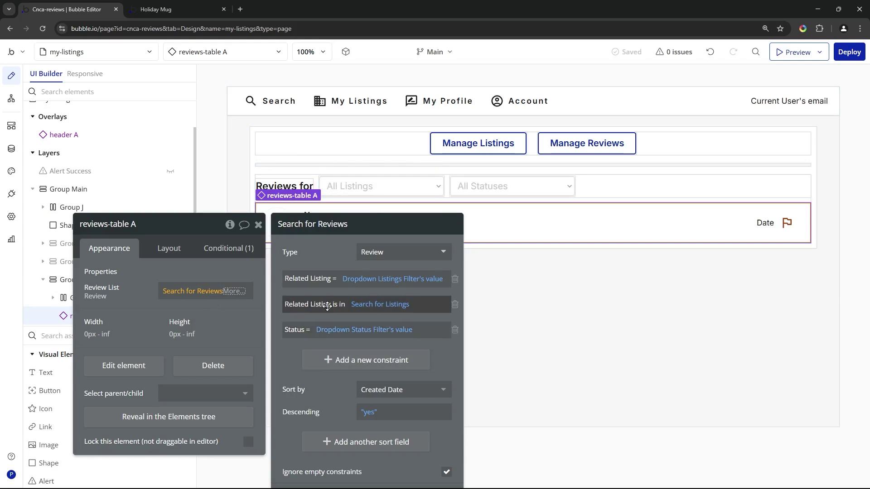
pyautogui.click(372, 307)
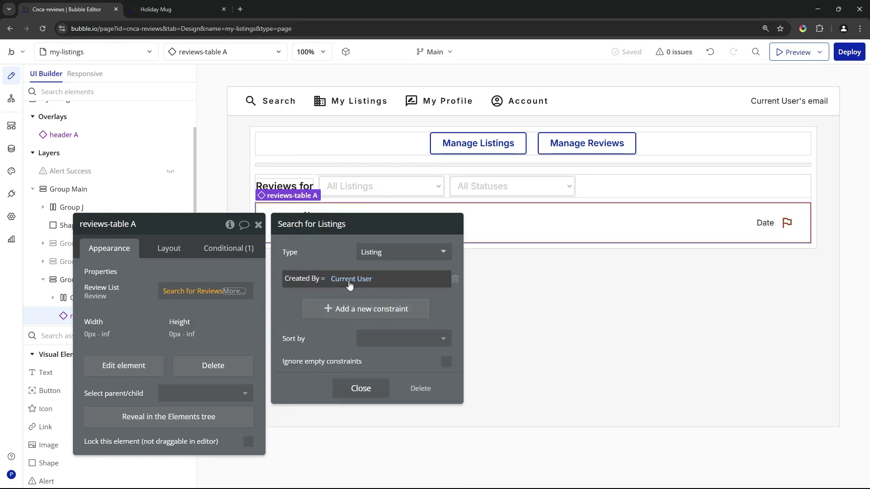
pyautogui.click(360, 388)
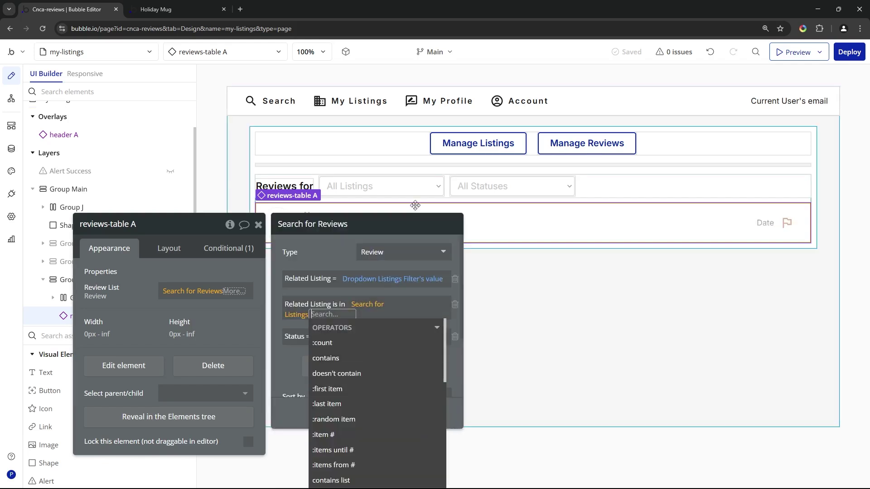
pyautogui.click(336, 265)
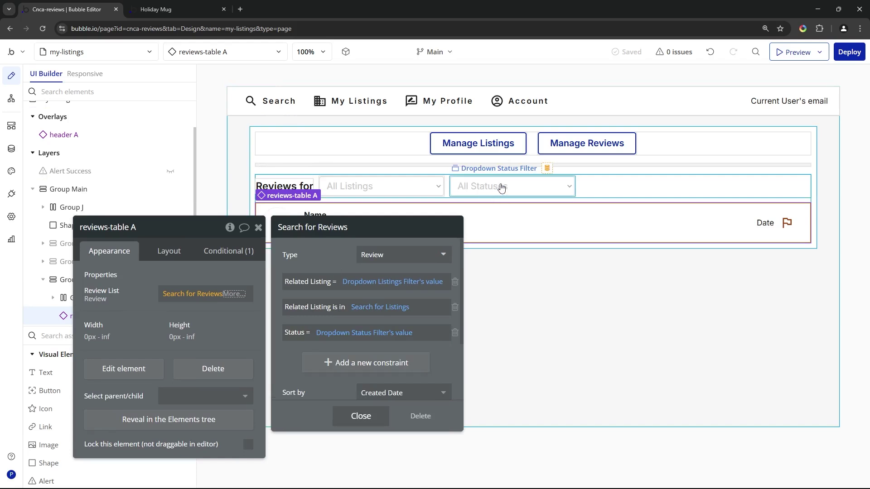
# Step: Review the sort settings and the Ignore empty constraints option of the my-listings Search for Reviews
pyautogui.moveTo(342, 250); pyautogui.dragTo(326, 163)
pyautogui.scroll(-2, 351, 250)
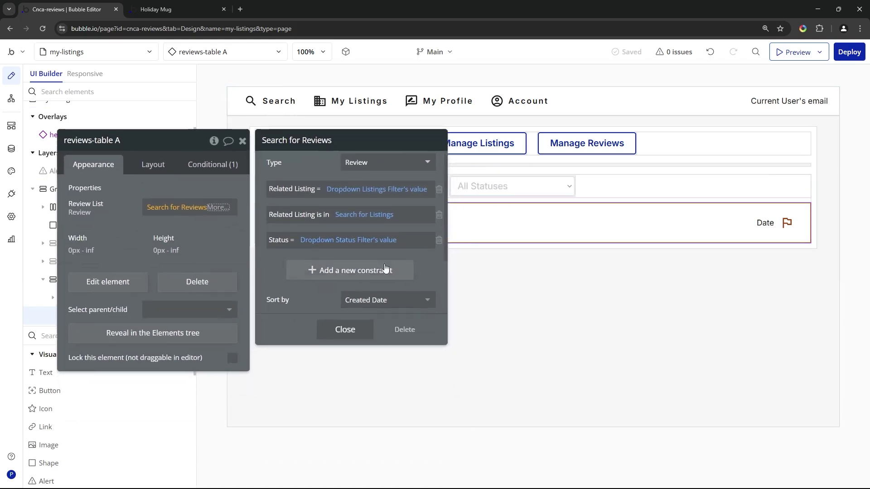
pyautogui.click(429, 302)
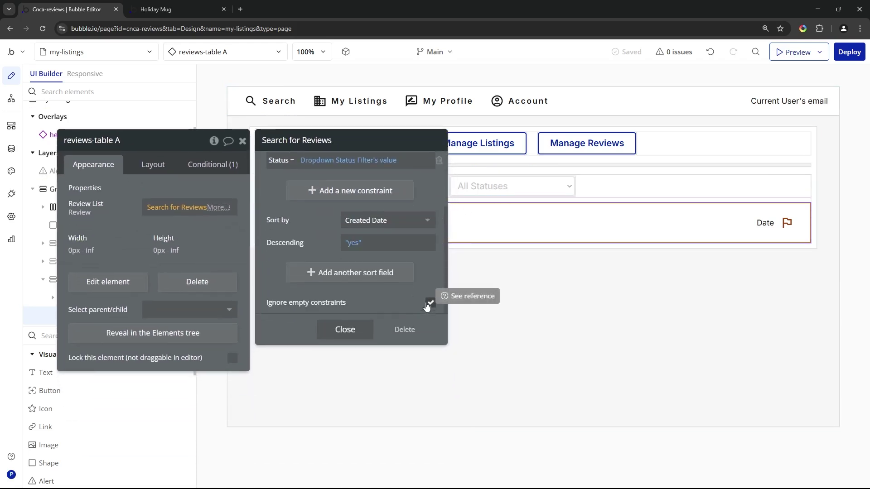
pyautogui.scroll(2, 408, 291)
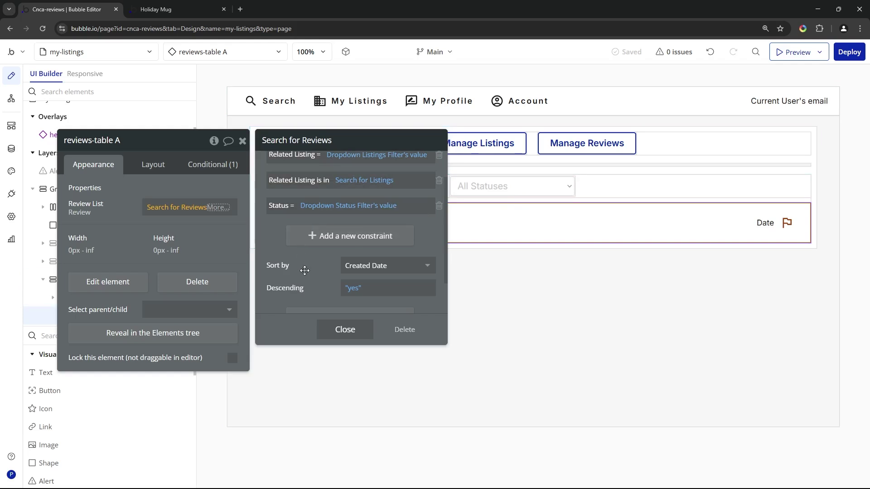
pyautogui.scroll(-1, 301, 271)
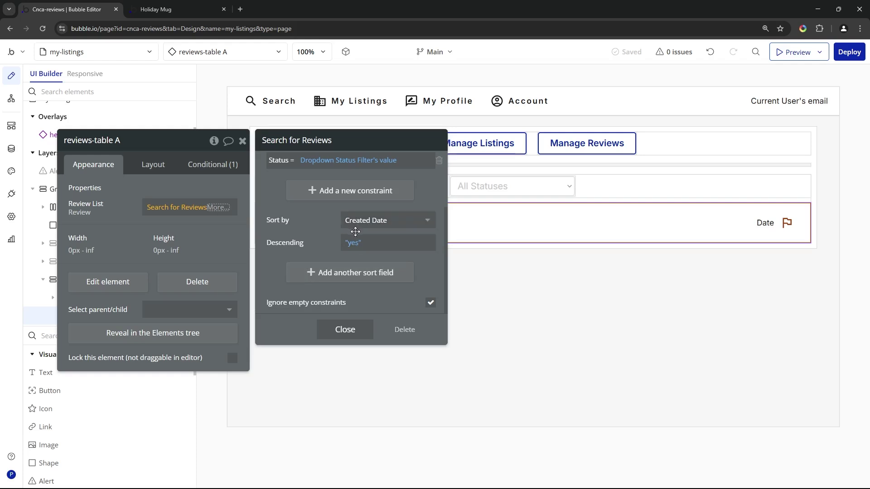
# Step: Open the user-profile page in the editor and show the hidden reviews-table A inside Group A
pyautogui.click(131, 58)
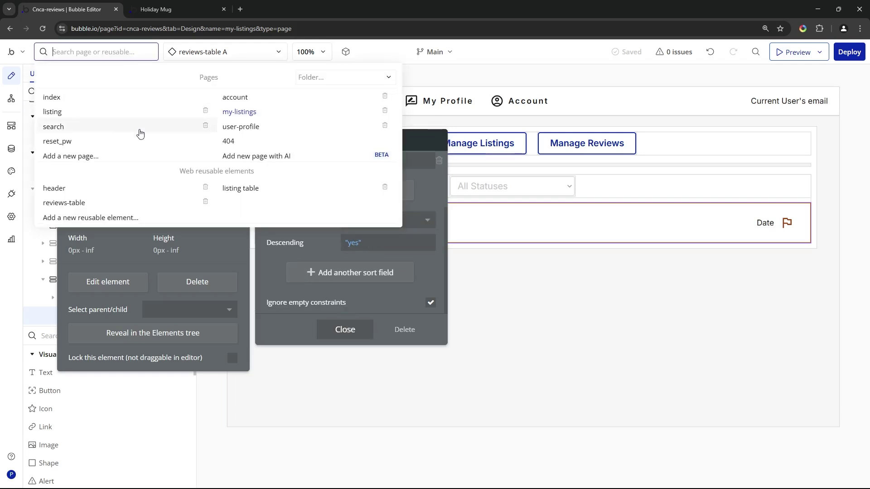
pyautogui.click(290, 127)
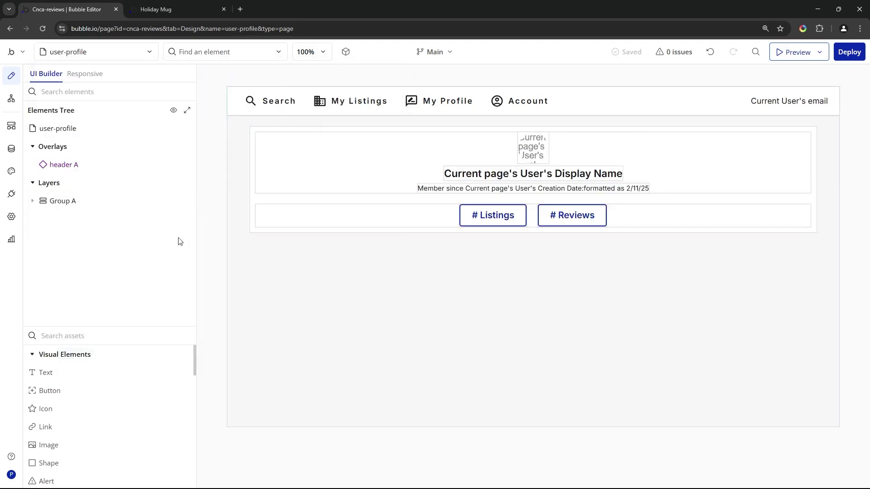
pyautogui.click(36, 201)
pyautogui.click(32, 201)
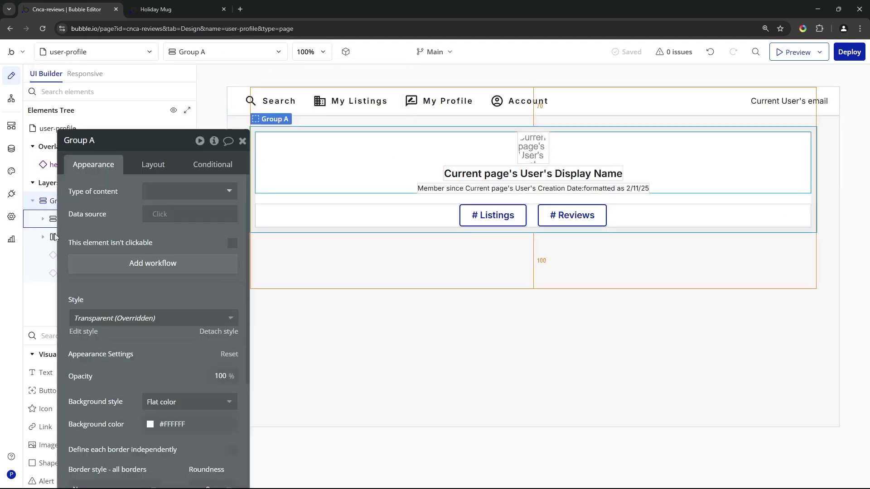
pyautogui.click(173, 256)
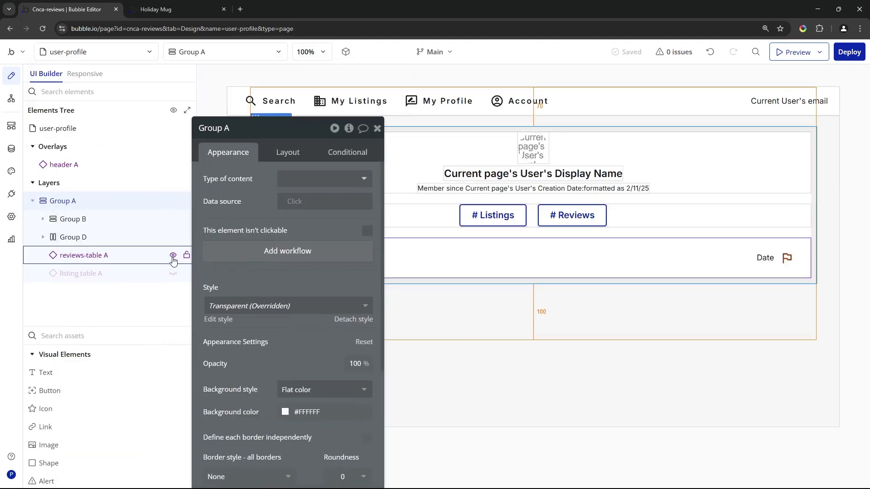
# Step: Inspect the Review List search of reviews-table A on user-profile, checking the source of its Created By constraint
pyautogui.click(301, 259)
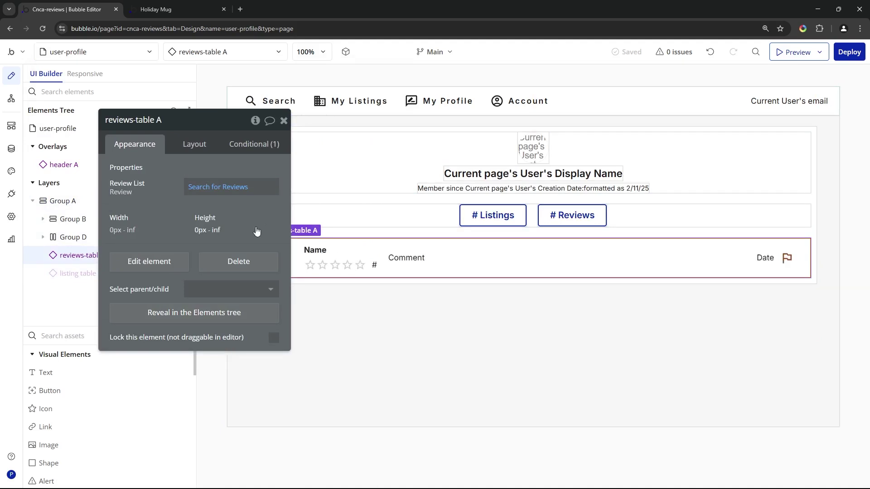
pyautogui.click(221, 188)
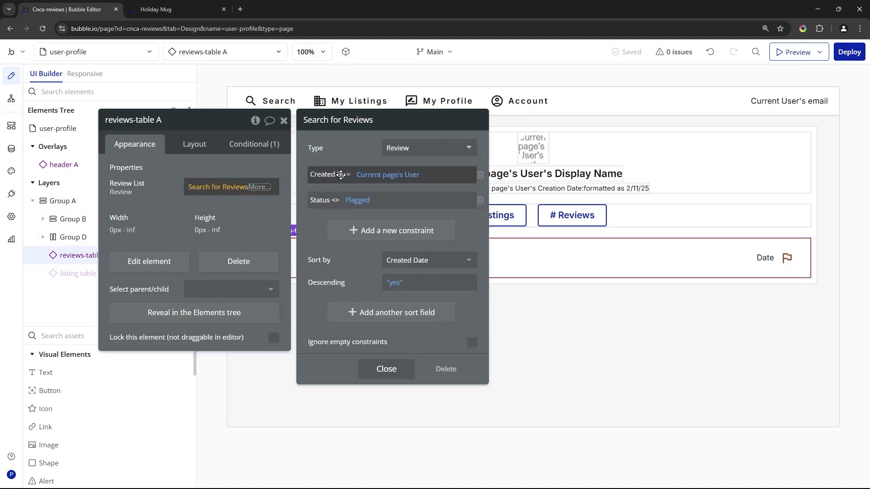
pyautogui.click(381, 175)
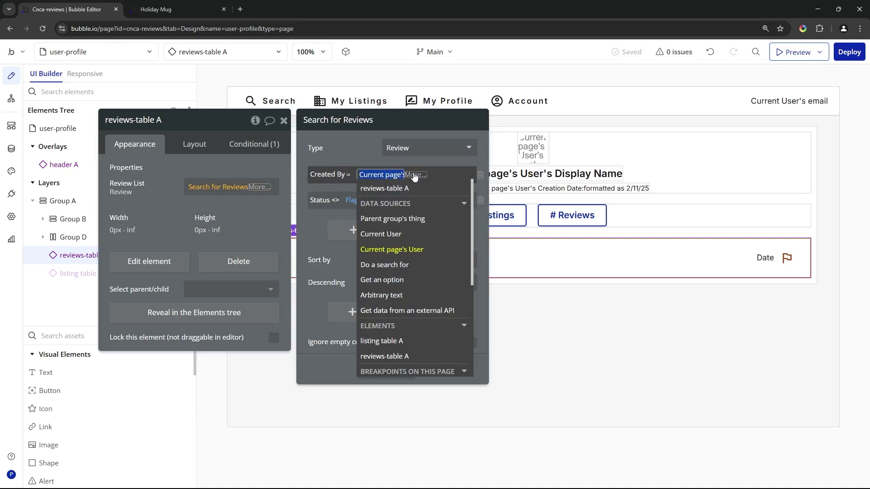
pyautogui.click(354, 154)
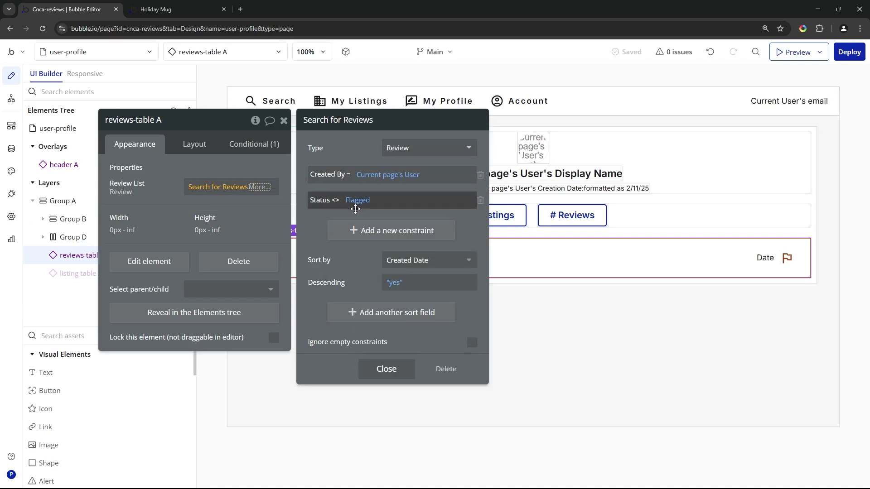
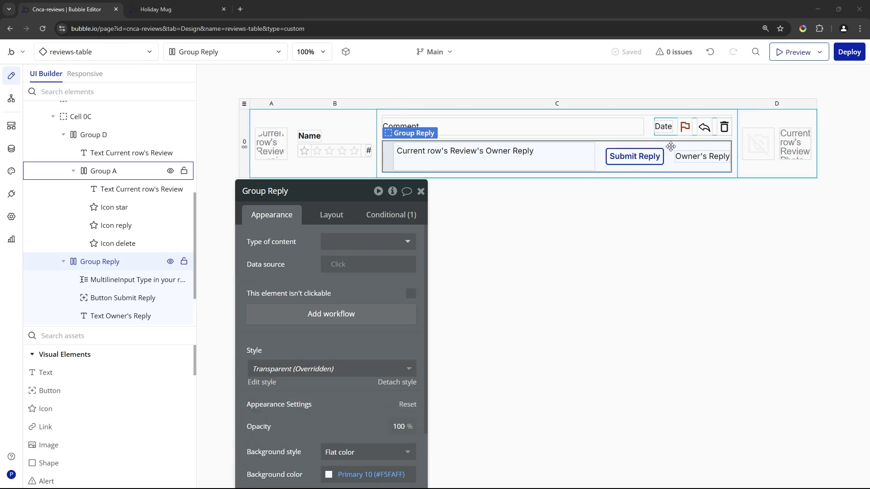
# Step: Inspect the reply icon's two conditions in reviews-table and preview the Reply-fill icon condition on and off
pyautogui.click(703, 129)
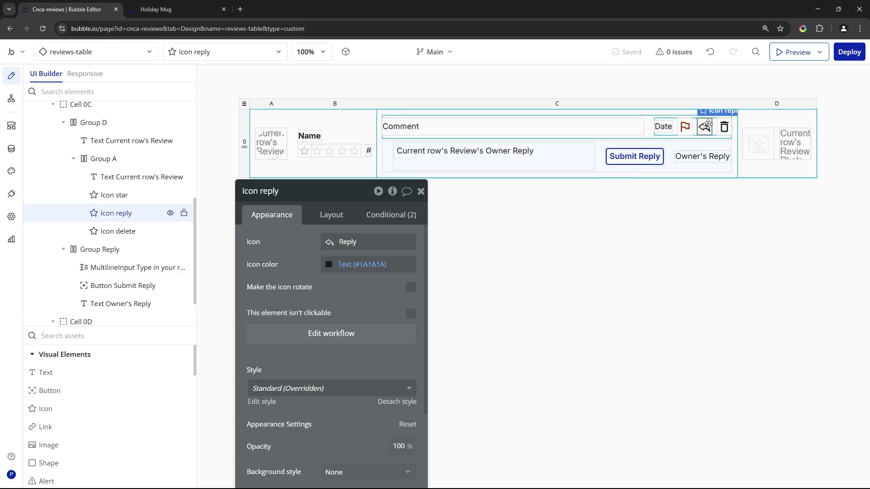
pyautogui.click(404, 213)
pyautogui.moveTo(363, 302); pyautogui.dragTo(359, 284)
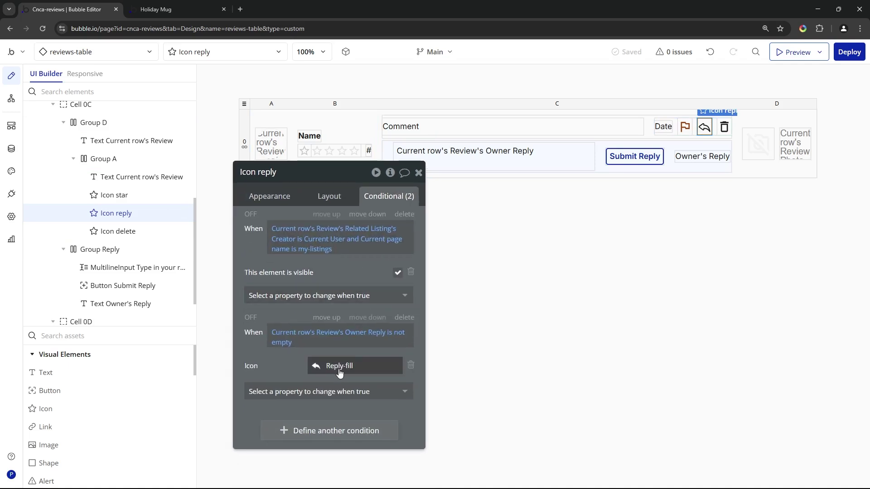
pyautogui.click(250, 318)
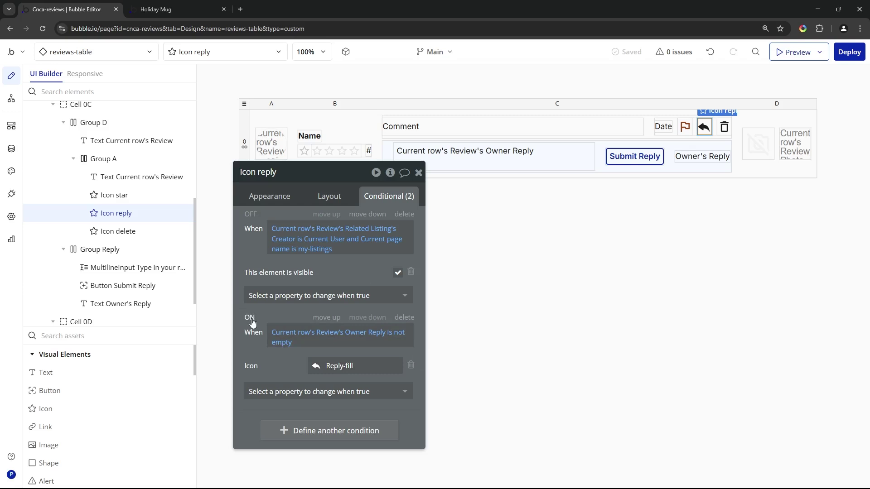
pyautogui.click(253, 321)
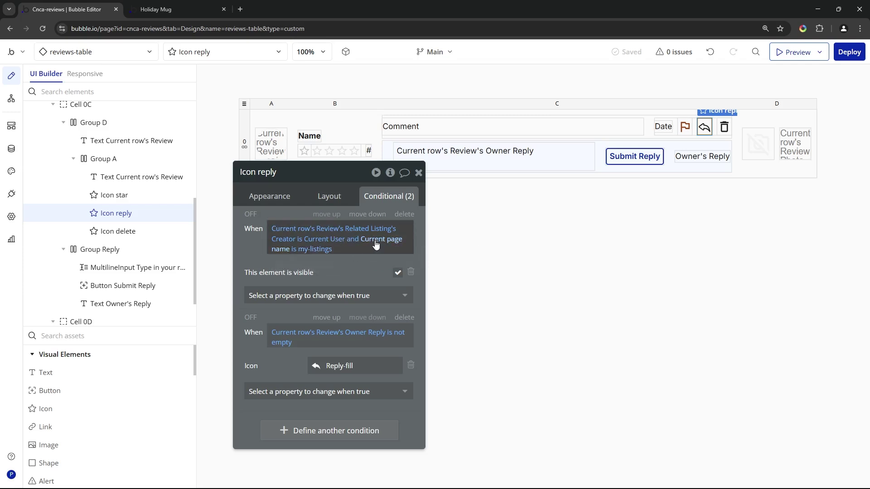
# Step: Check the my-listings page name in the reply icon's visibility condition against the app's list of pages
pyautogui.click(308, 251)
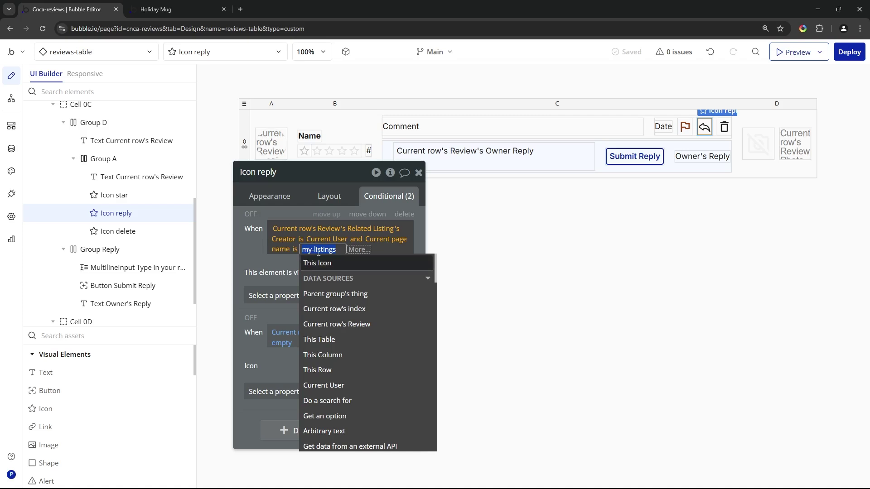
pyautogui.click(309, 252)
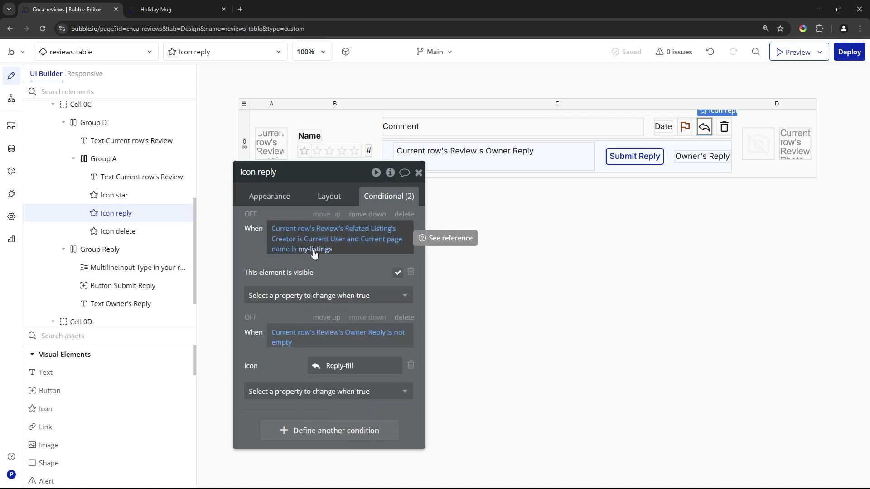
pyautogui.click(141, 54)
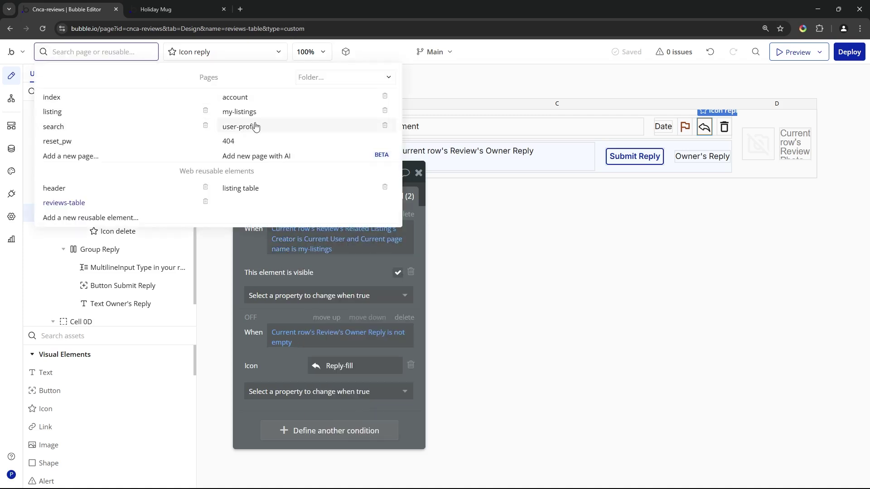
pyautogui.moveTo(258, 116)
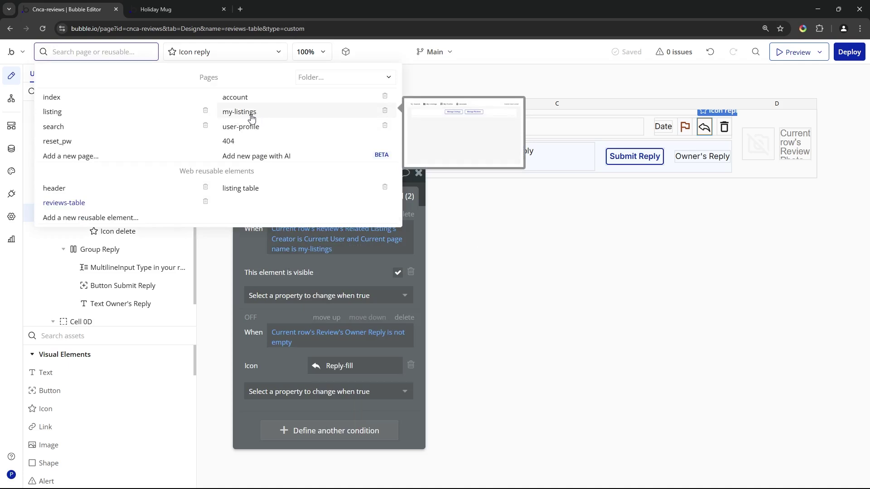
pyautogui.click(271, 274)
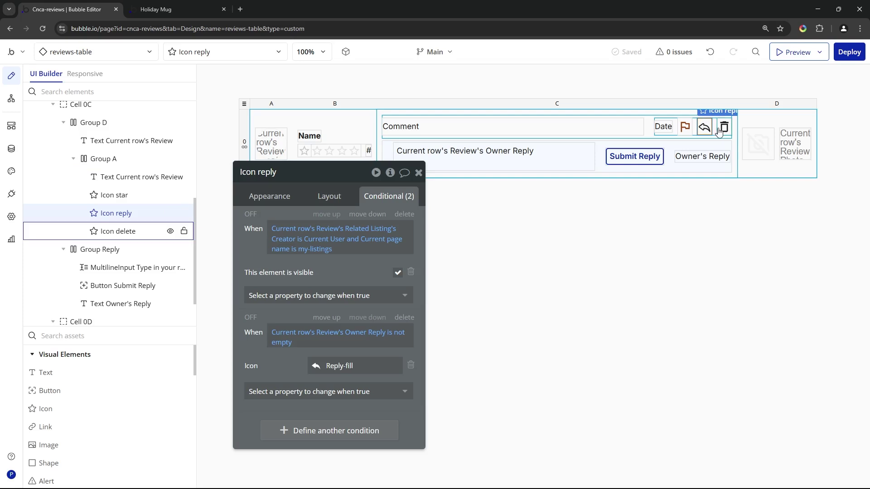
# Step: Inspect the delete icon's visibility condition and its visible-on-page-load and collapse-when-hidden layout settings
pyautogui.click(723, 127)
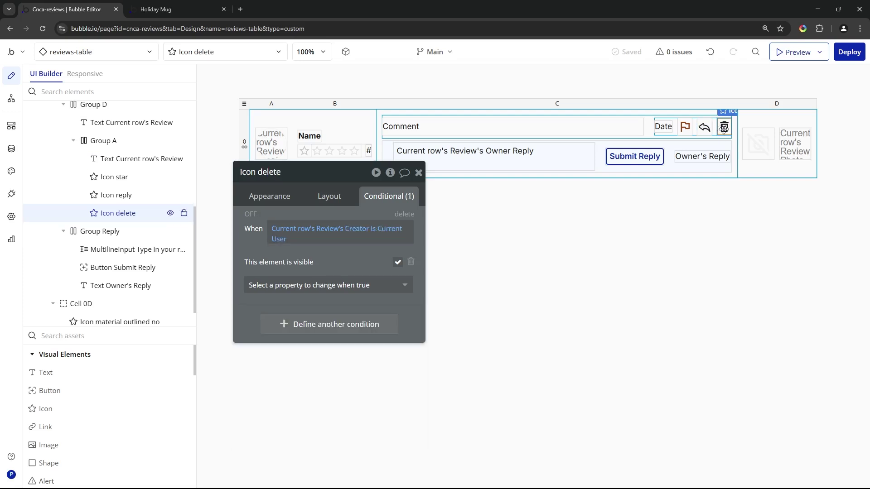
pyautogui.moveTo(385, 259)
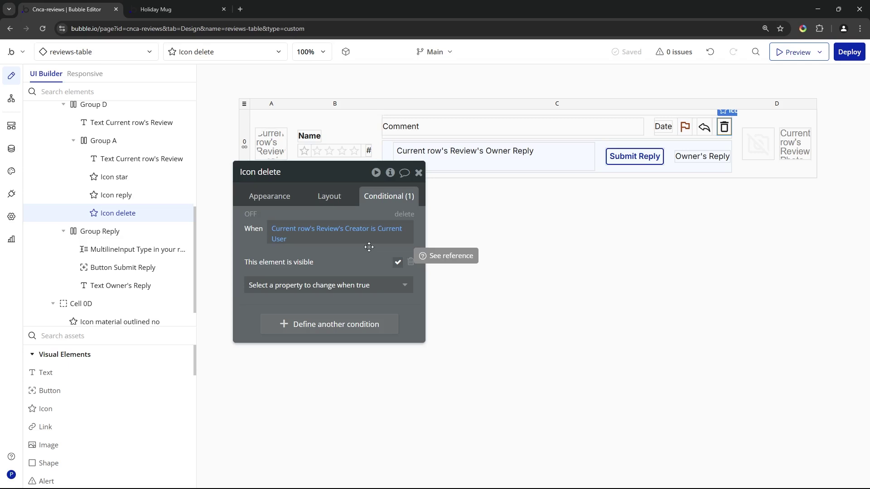
pyautogui.click(342, 197)
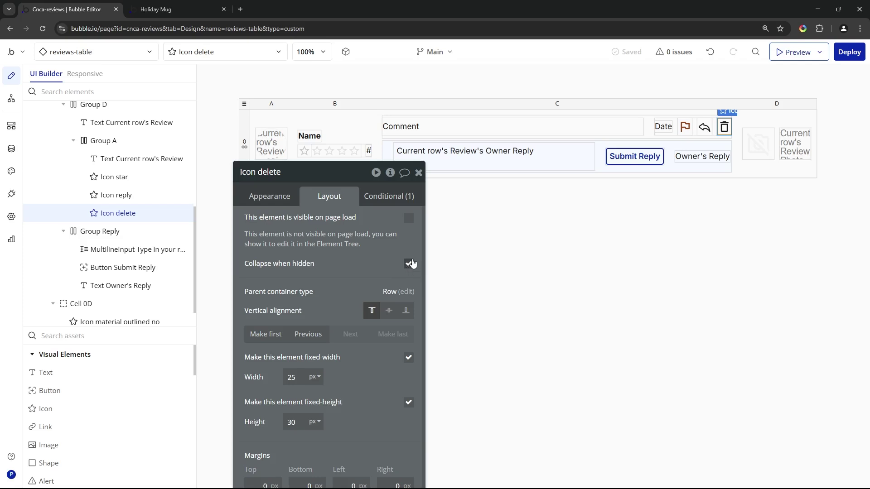
pyautogui.click(393, 192)
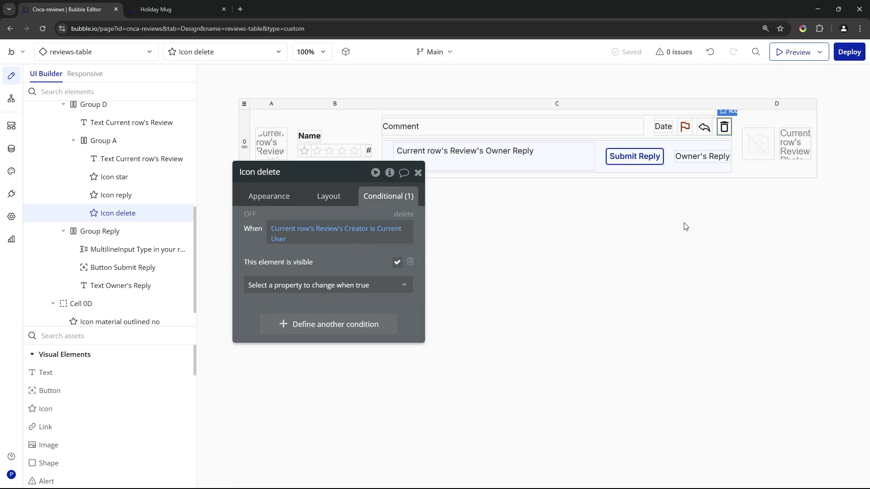
# Step: Inspect the visibility conditions of the no-photo icon, Image A and Group Reply in reviews-table
pyautogui.click(763, 155)
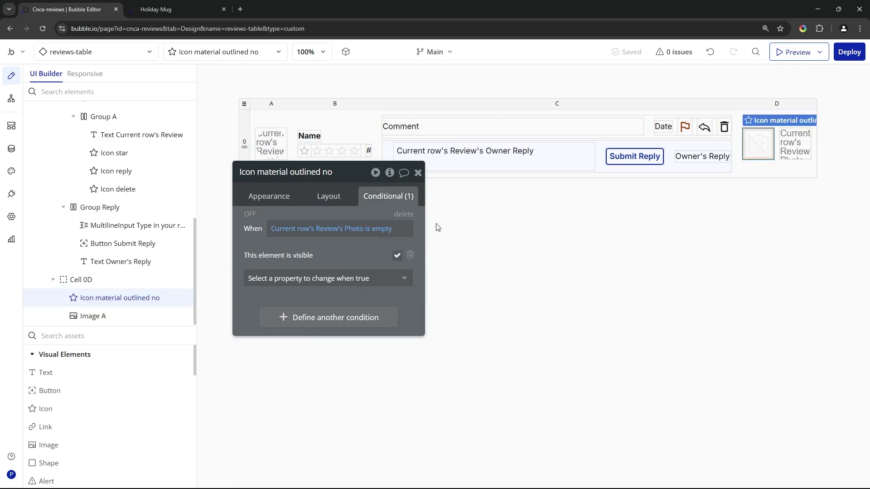
pyautogui.click(785, 153)
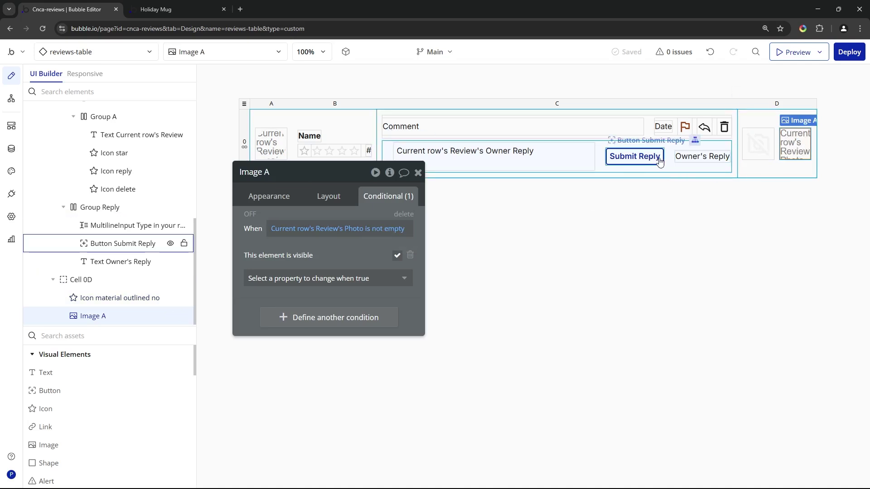
pyautogui.click(677, 168)
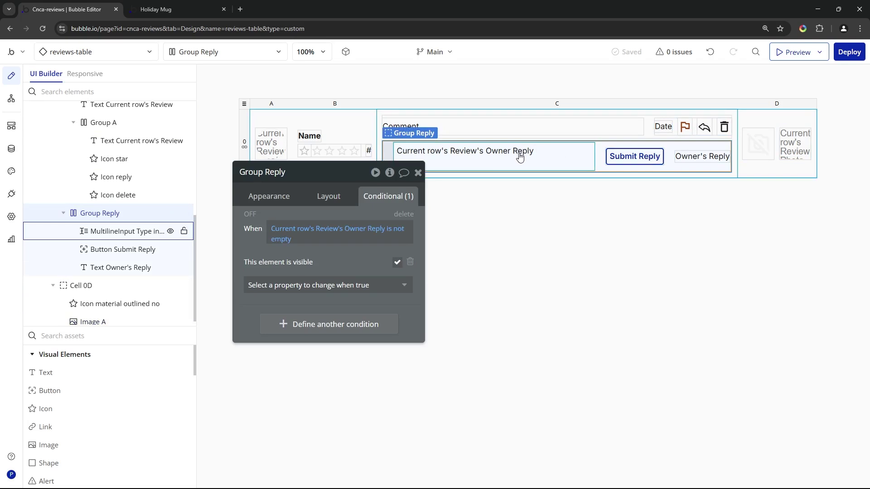
# Step: View the ratings on the live Holiday Mug page and inspect RG Ratings breakdown's content type and data source on the listing page
pyautogui.hotkey('ctrl', 'Tab')
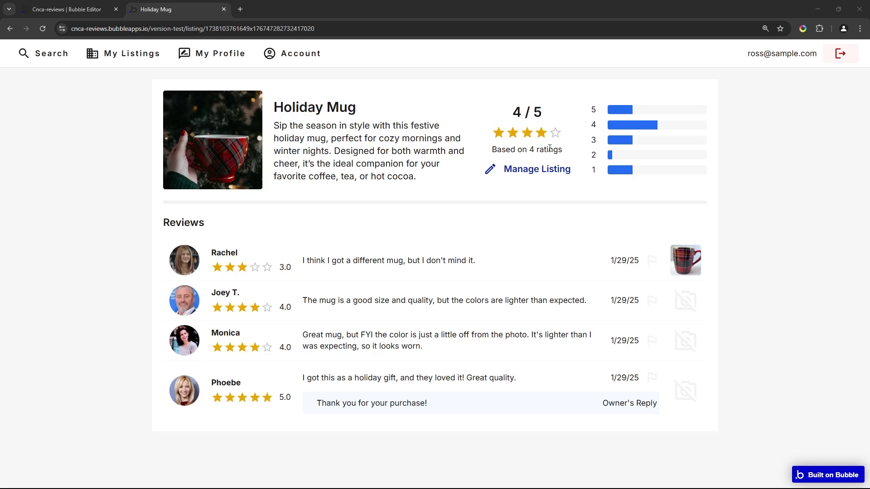
pyautogui.click(112, 14)
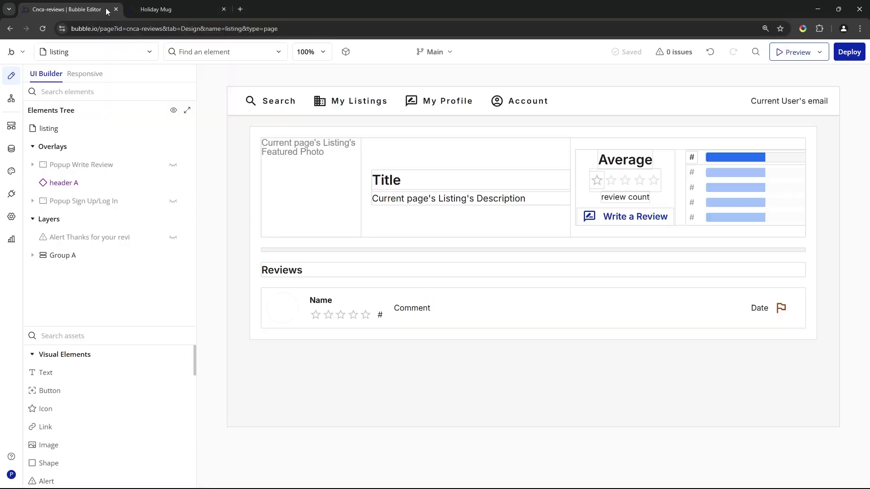
pyautogui.doubleClick(701, 198)
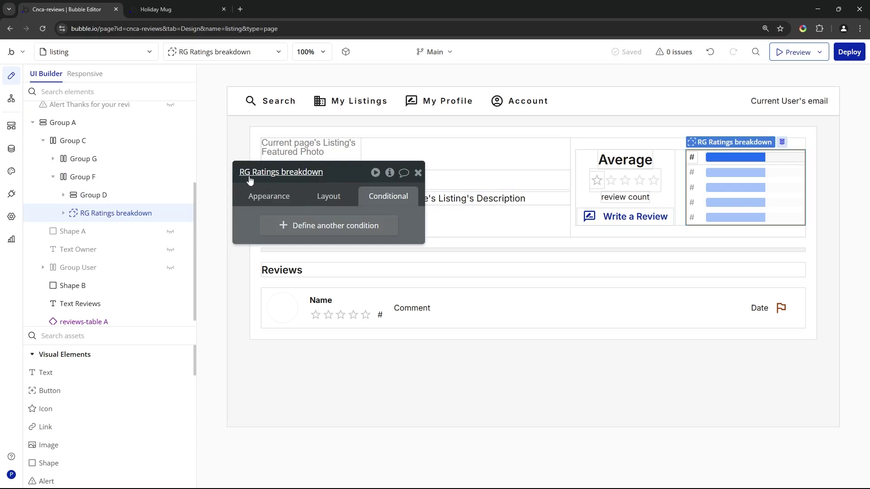
pyautogui.click(270, 198)
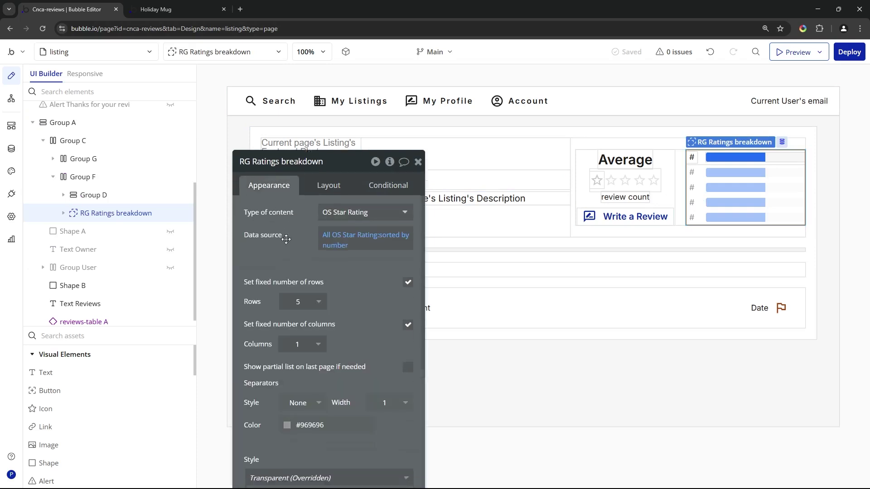
pyautogui.moveTo(284, 242); pyautogui.dragTo(297, 185)
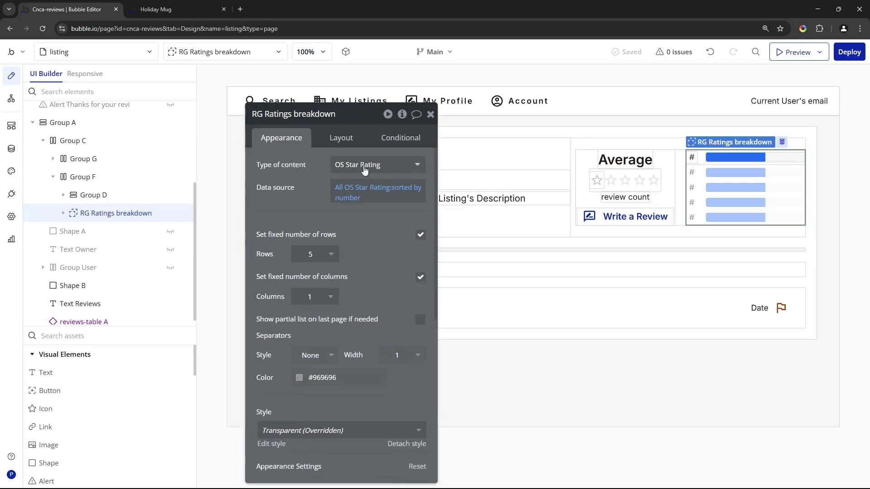
# Step: Check the sorting order of RG Ratings breakdown's data source against the rating rows on the live Holiday Mug page
pyautogui.hotkey('ctrl', 'Tab')
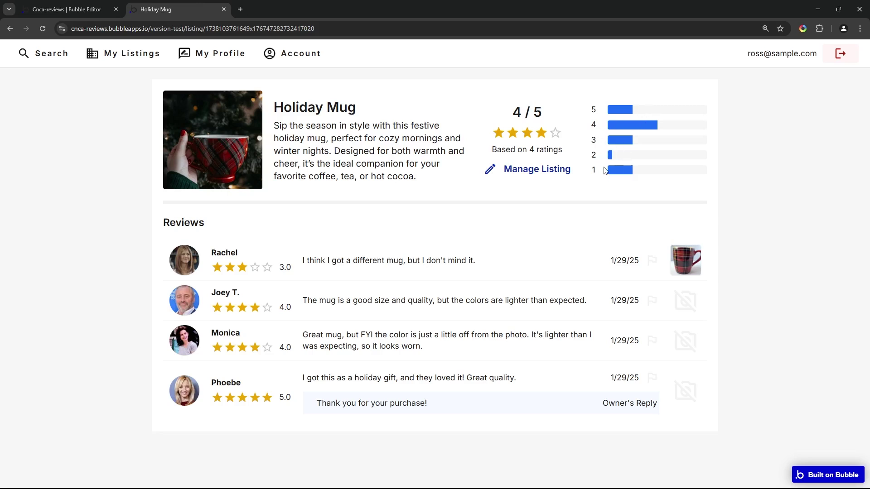
pyautogui.hotkey('ctrl', 'Tab')
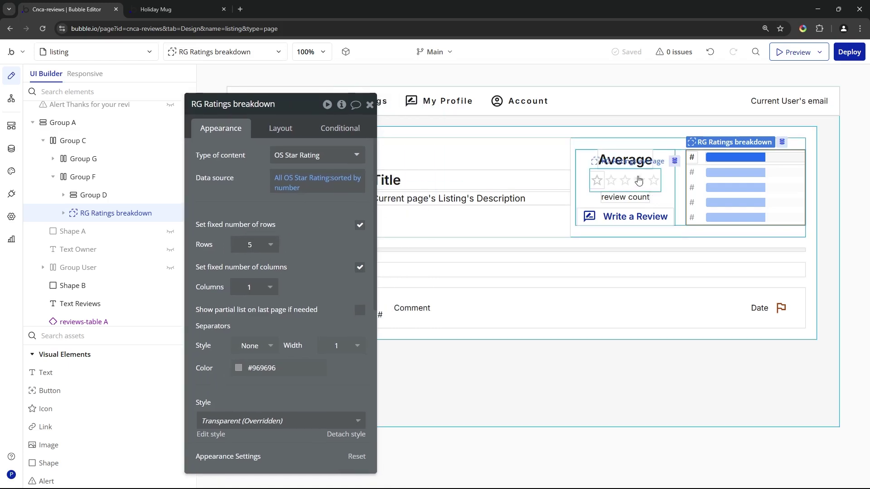
pyautogui.moveTo(334, 254); pyautogui.dragTo(420, 244)
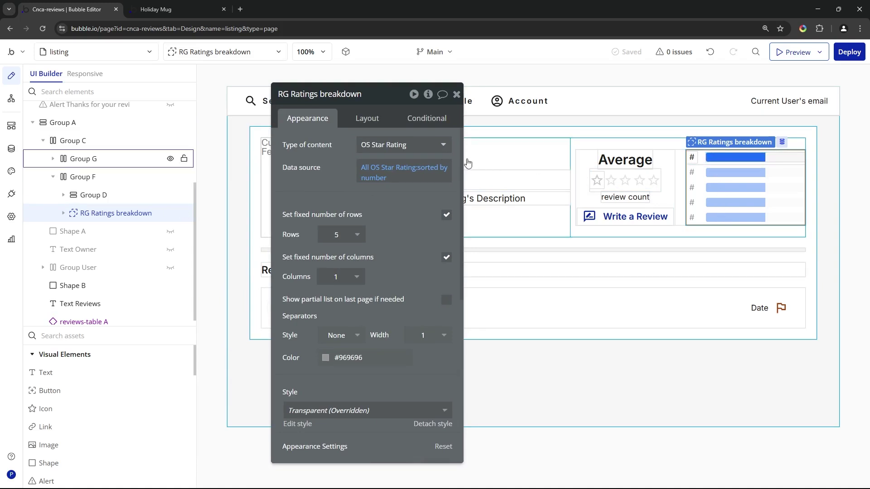
pyautogui.click(431, 170)
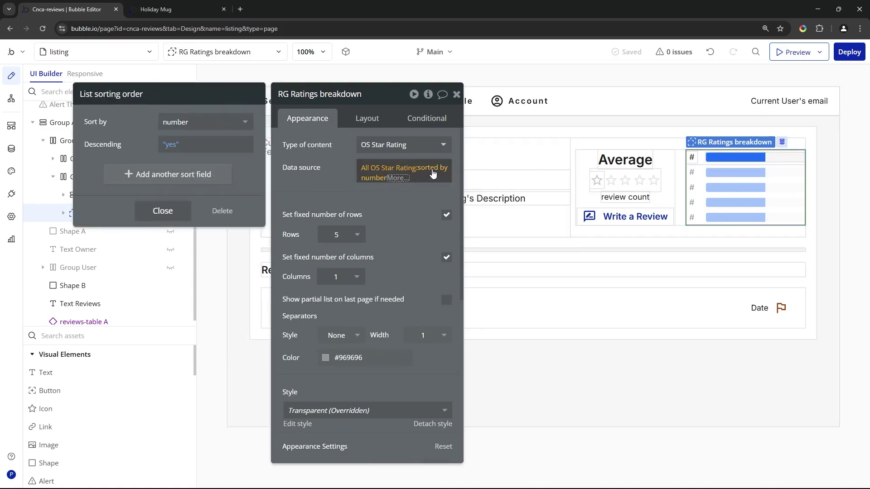
pyautogui.click(213, 7)
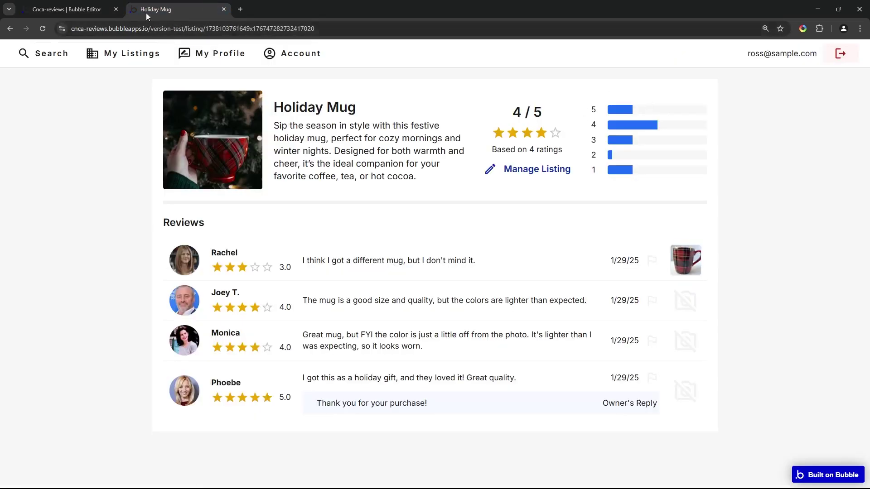
pyautogui.click(72, 9)
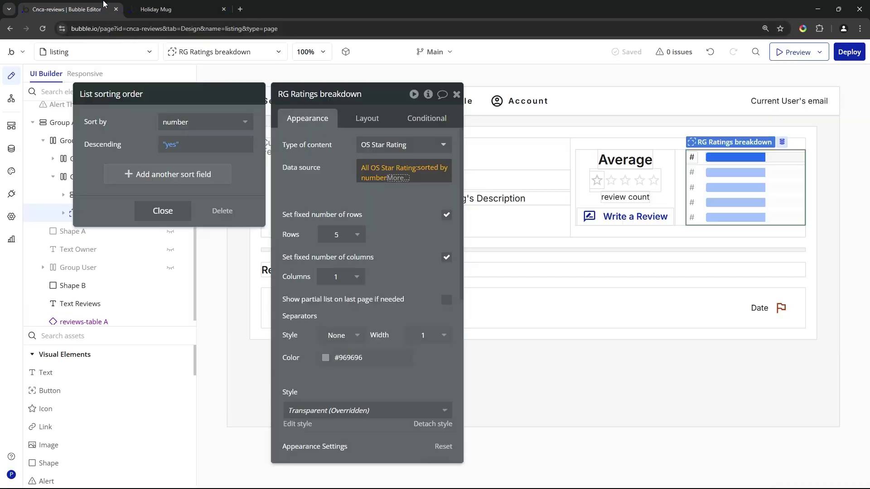
# Step: Inspect the group, number text and progress bar inside RG Ratings breakdown, plus the installed Progress Bar plugin
pyautogui.click(704, 158)
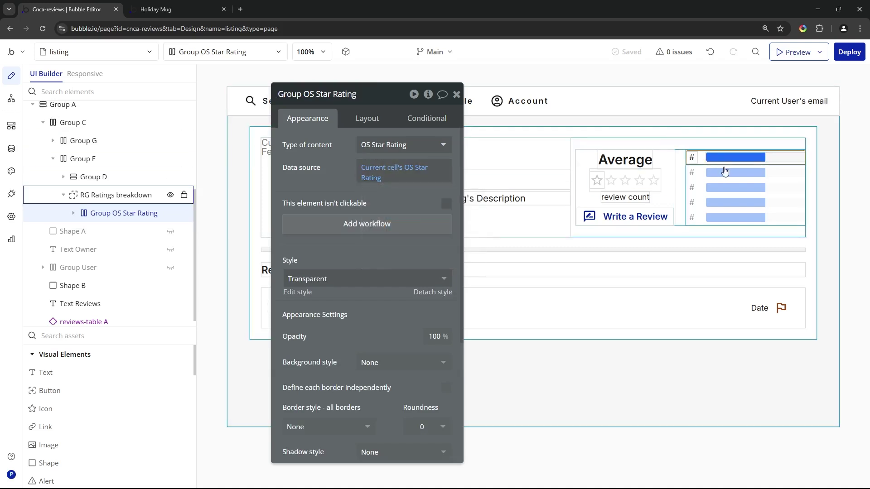
pyautogui.click(693, 157)
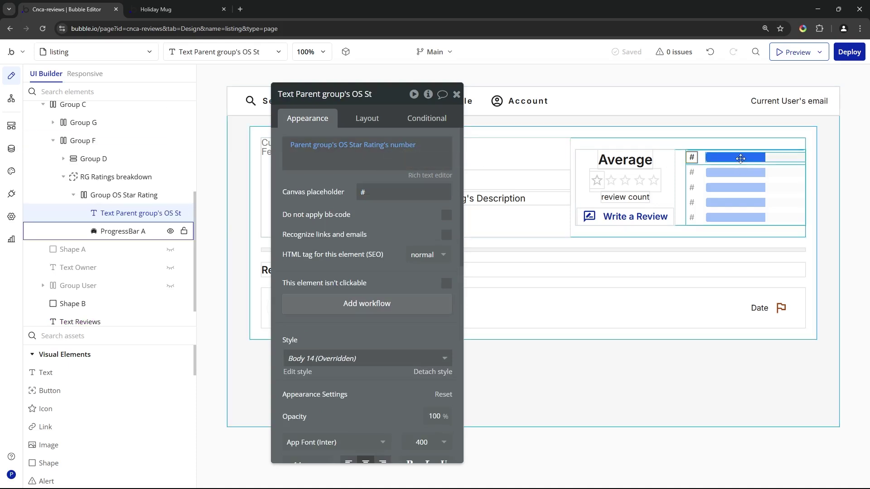
pyautogui.click(741, 158)
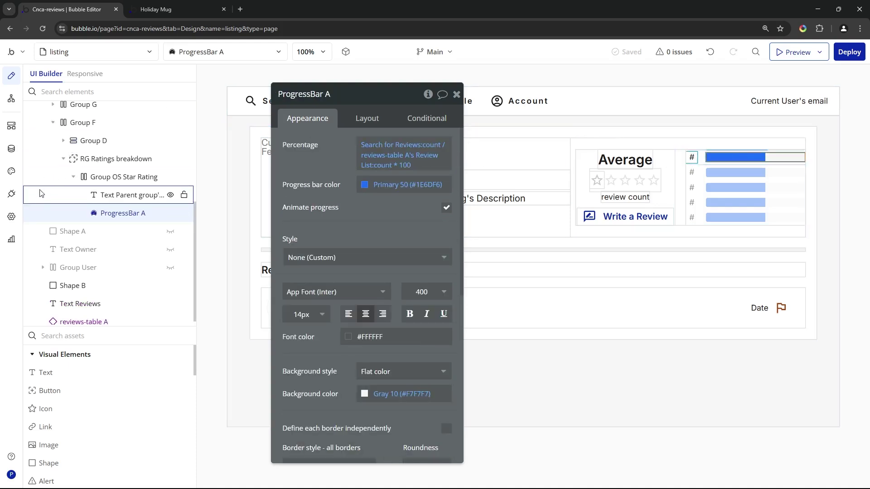
pyautogui.click(14, 198)
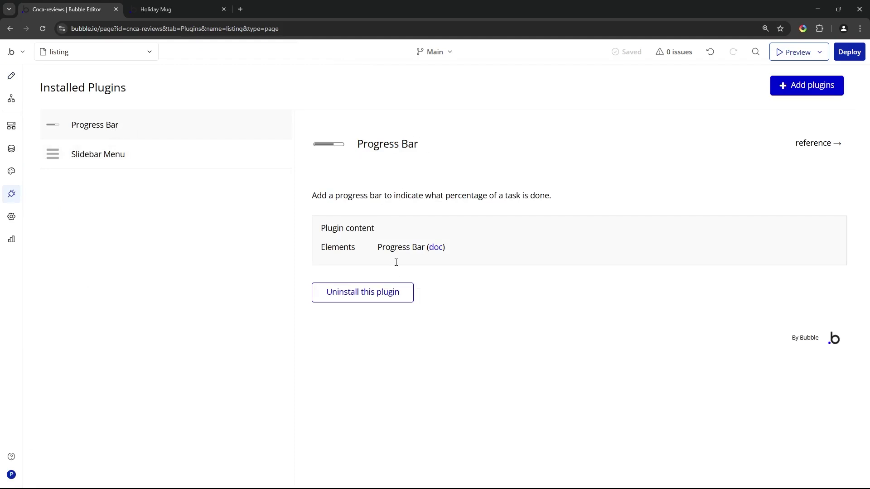
pyautogui.click(14, 81)
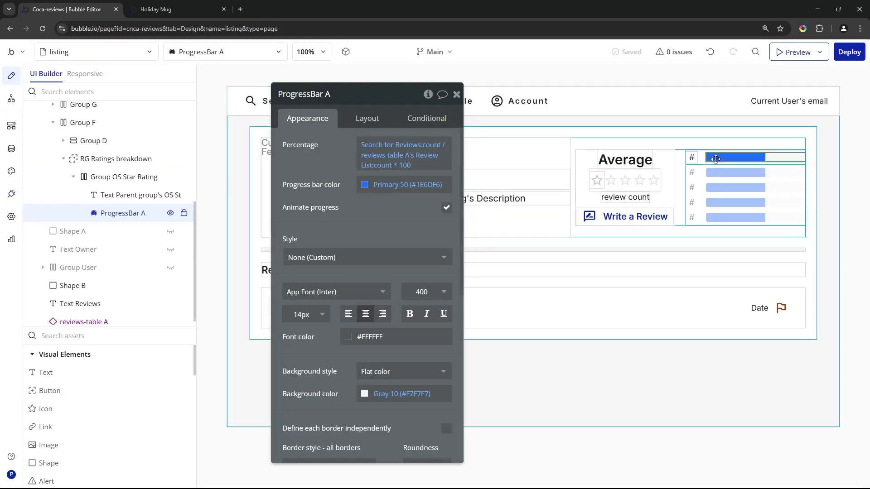
# Step: Review ProgressBar A's layout and percentage expression and compare them with the rating bars on the live Holiday Mug page
pyautogui.click(383, 125)
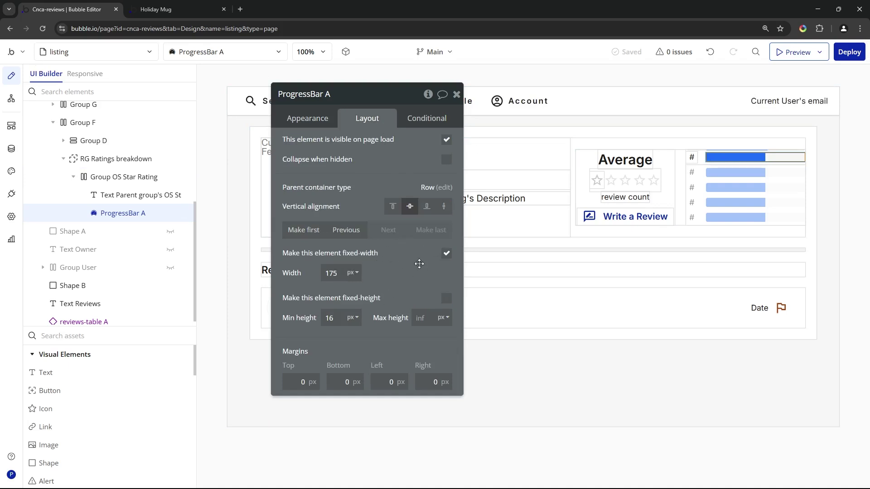
pyautogui.click(327, 120)
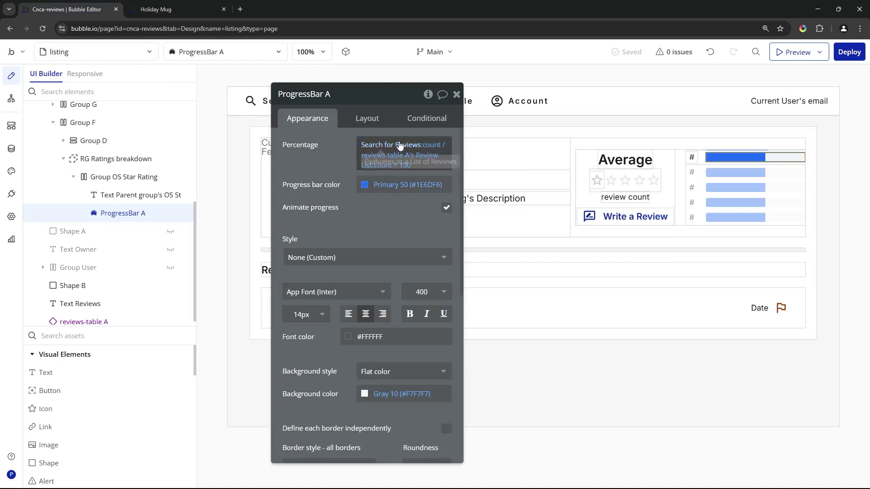
pyautogui.click(223, 6)
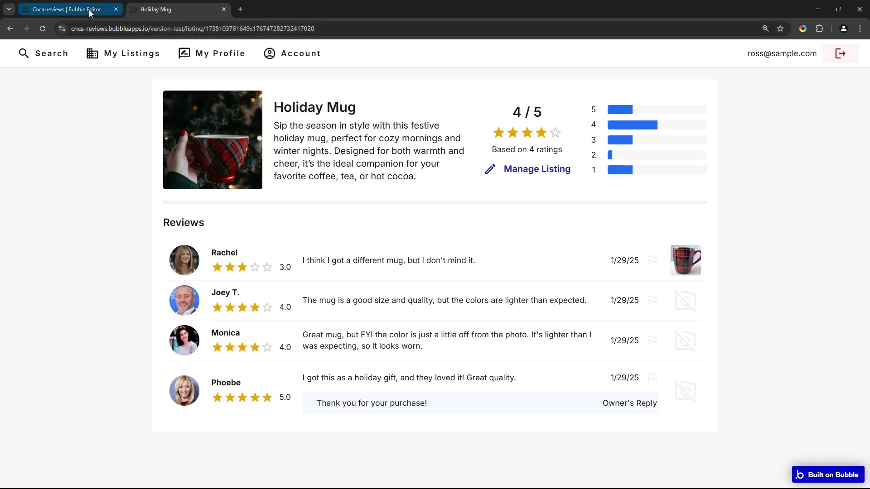
# Step: Inspect the Reviews search constraints in ProgressBar A's percentage and the reviews-table A review list that the expression divides by
pyautogui.click(68, 9)
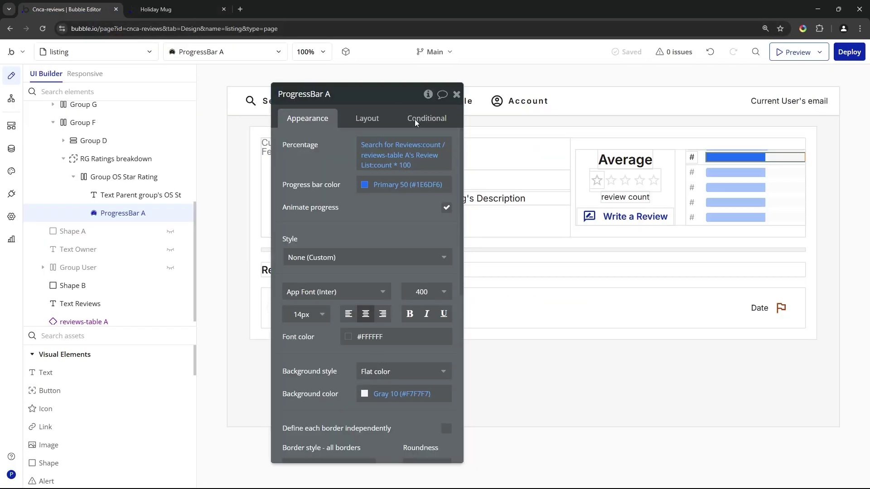
pyautogui.click(376, 146)
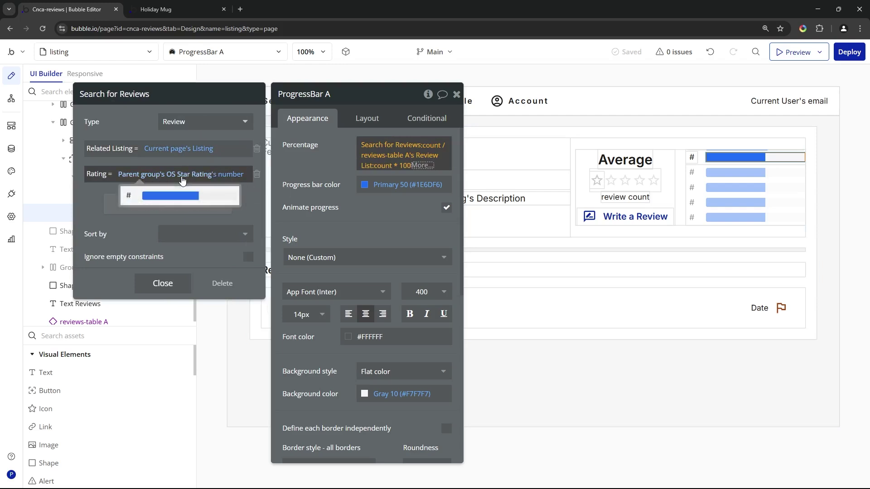
pyautogui.moveTo(190, 178)
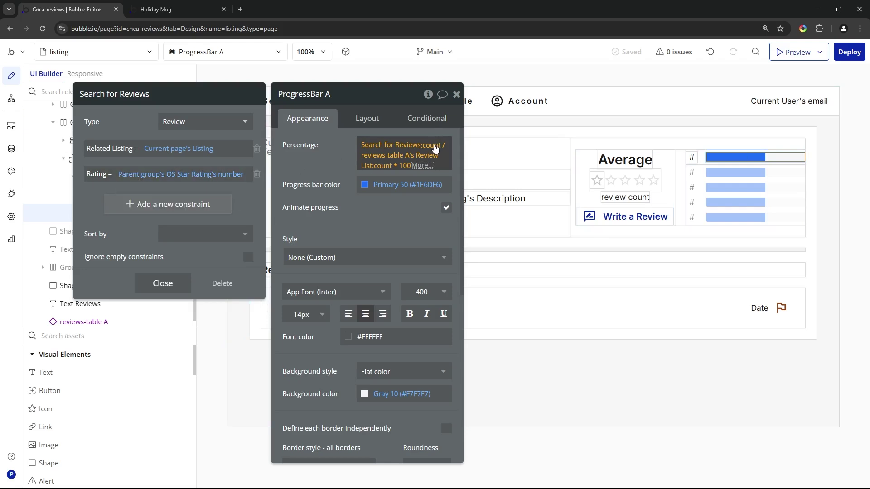
pyautogui.moveTo(434, 147)
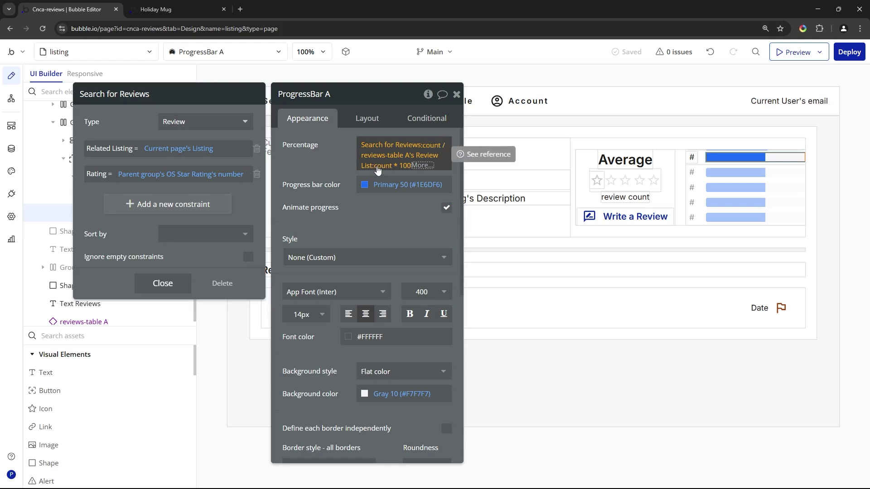
pyautogui.click(489, 314)
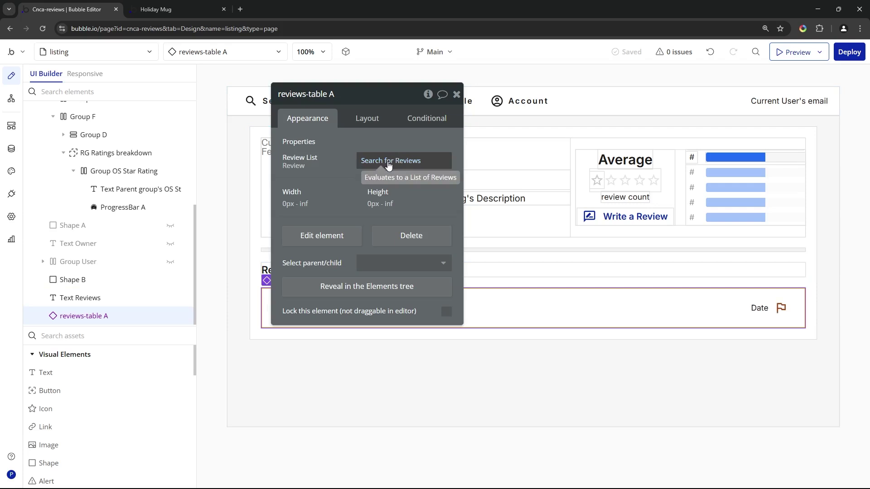
pyautogui.click(748, 165)
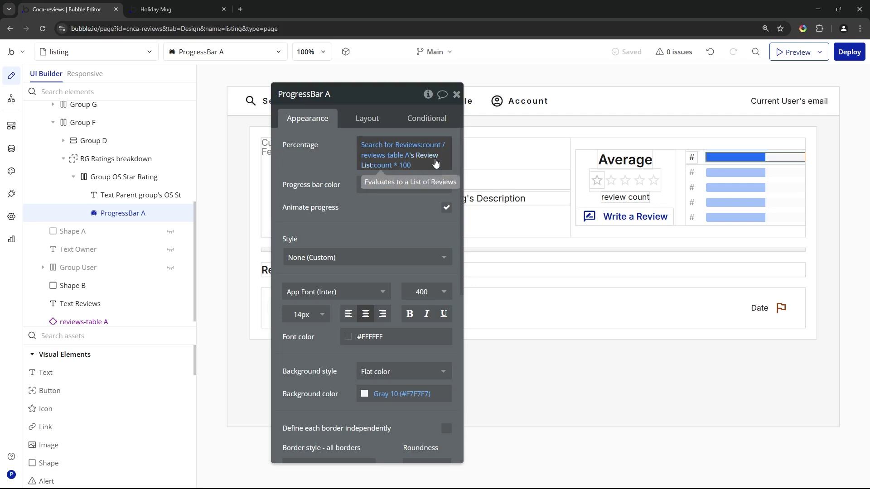
pyautogui.click(387, 166)
pyautogui.click(402, 192)
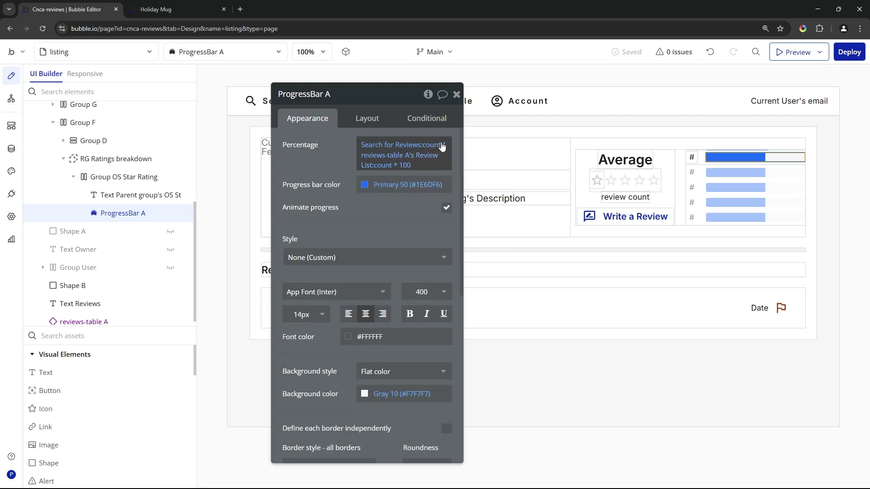
# Step: In the live app, go from the Holiday Mug page to the search page and open the Silver Kiteboard listing
pyautogui.click(199, 4)
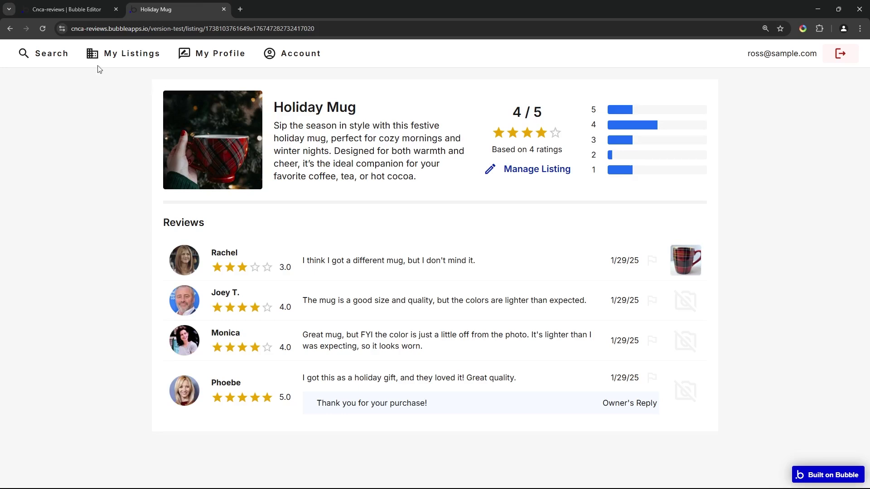
pyautogui.click(45, 53)
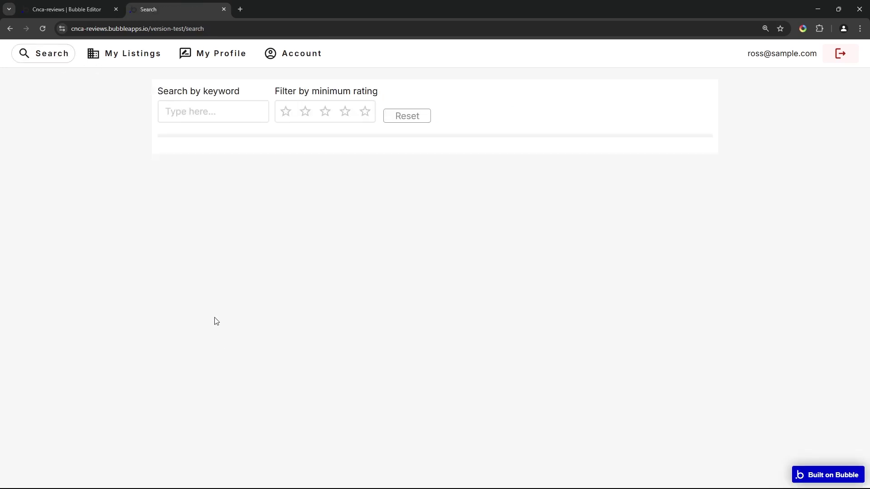
pyautogui.scroll(-4, 231, 324)
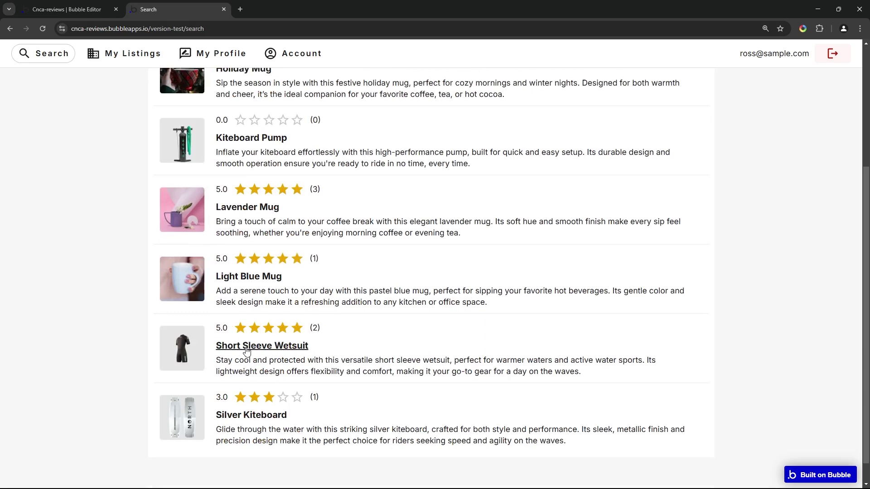
pyautogui.click(248, 418)
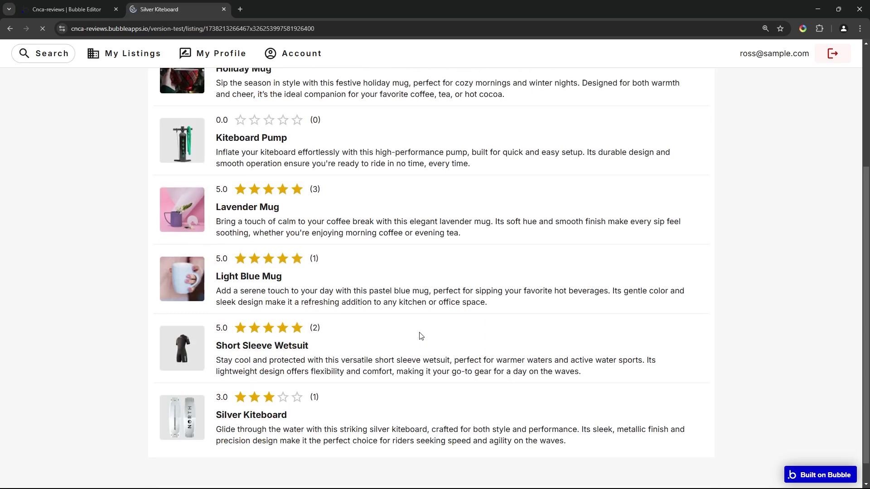